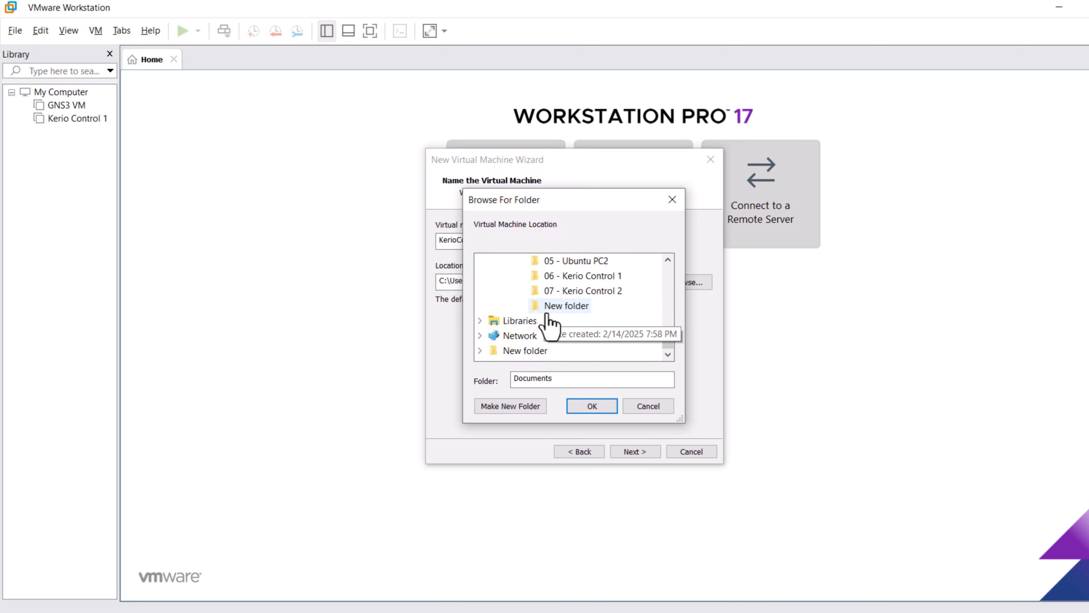
Save the VM in the 07 - Kerio Control 2 folder, accept the 20 GB disk, and open Customize Hardware.
click(587, 291)
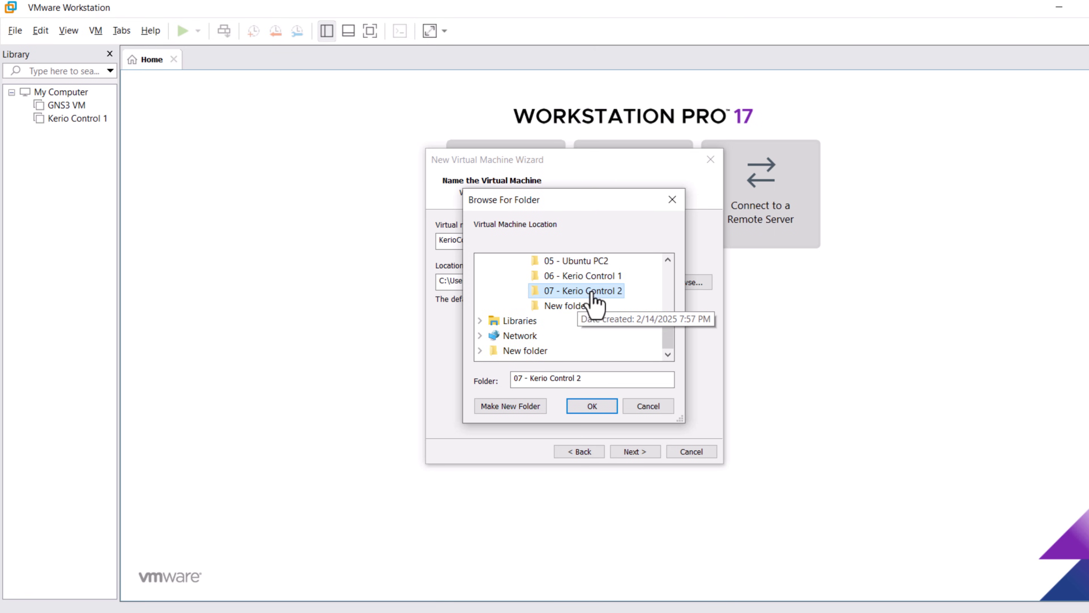
click(597, 405)
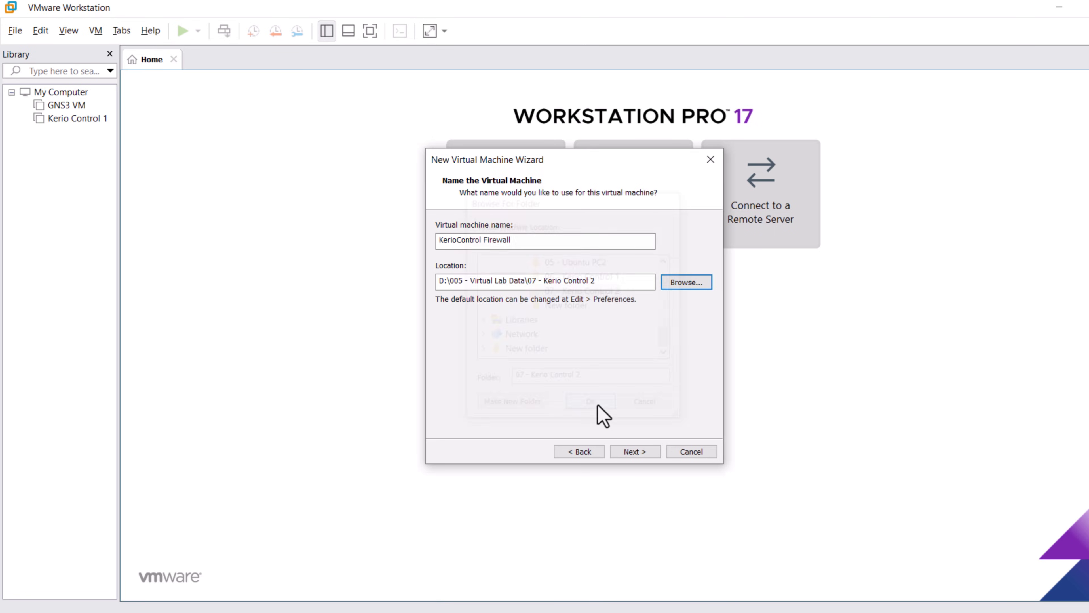
click(634, 453)
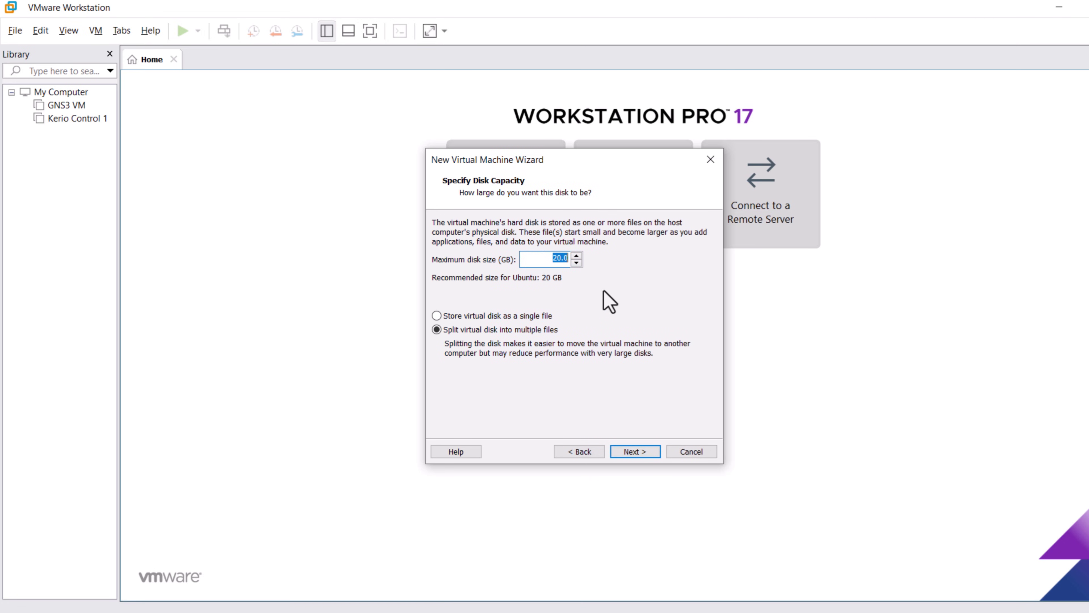
click(634, 452)
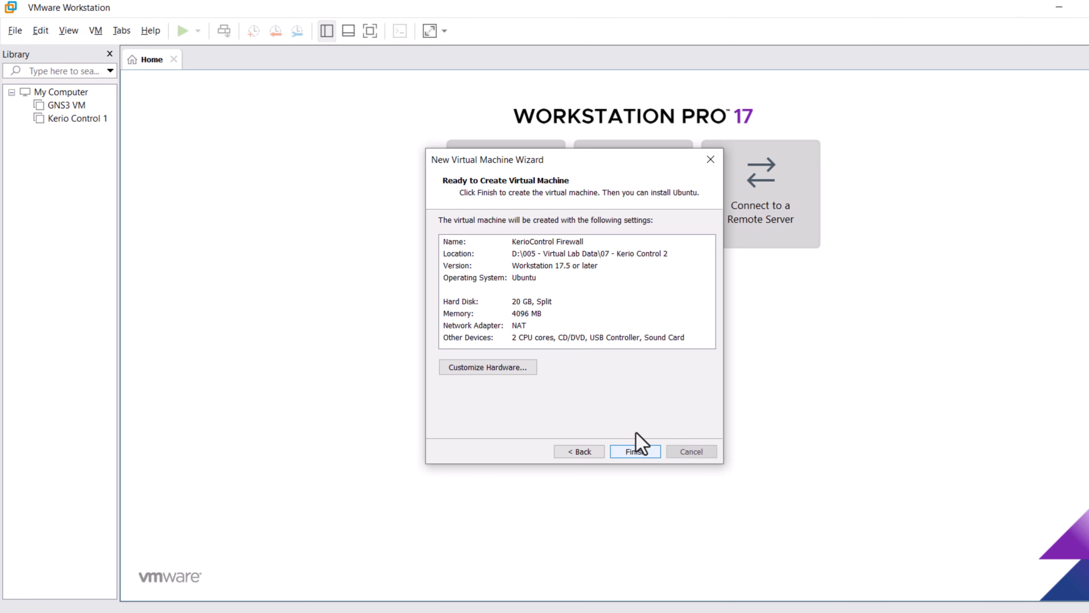
click(491, 369)
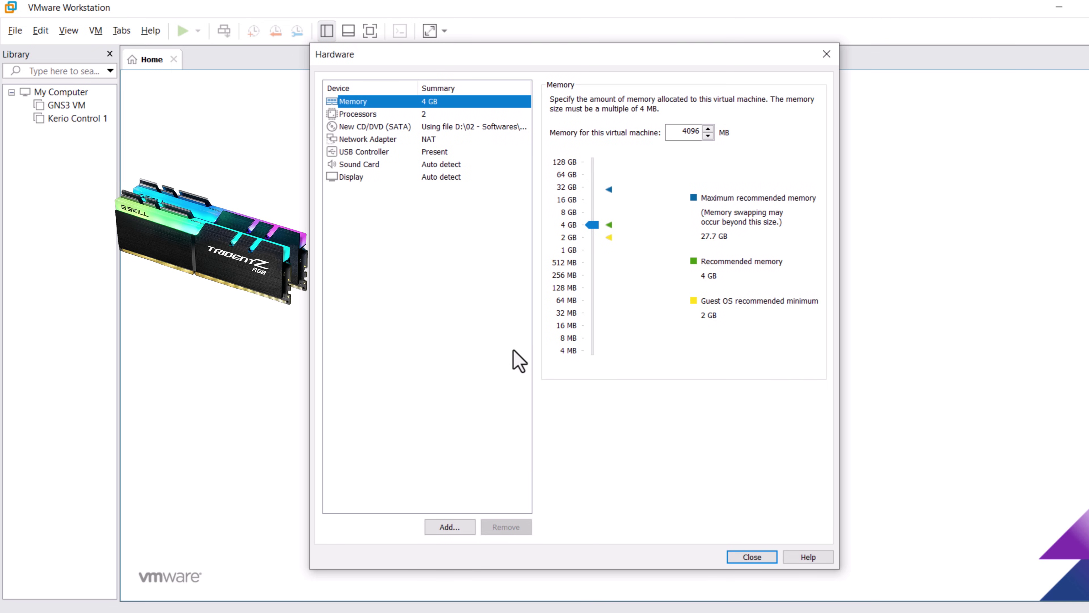
Add two more network adapters to the VM's hardware.
click(376, 141)
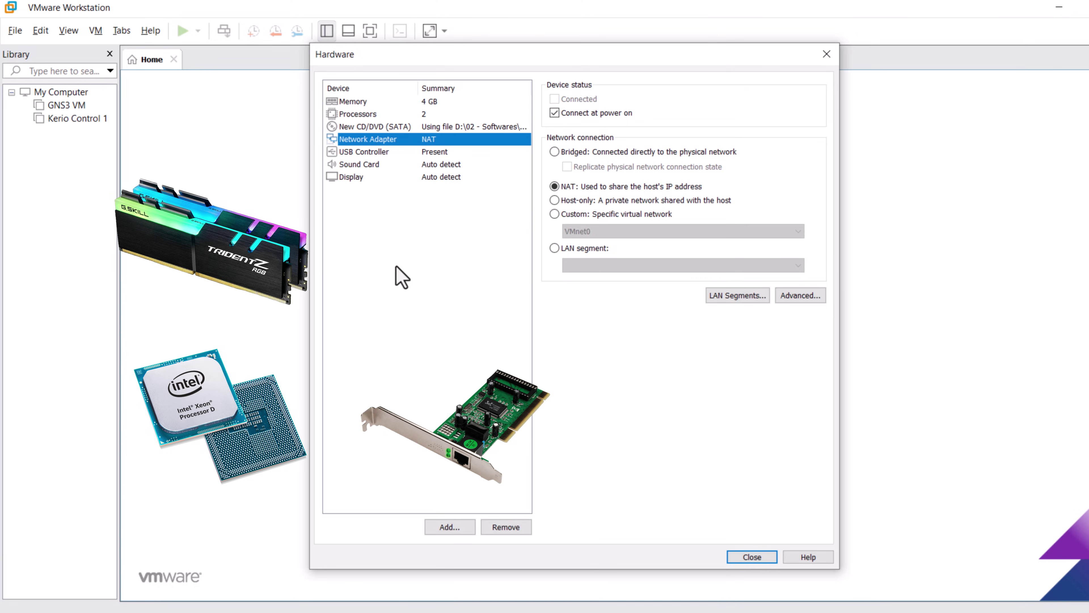
click(454, 528)
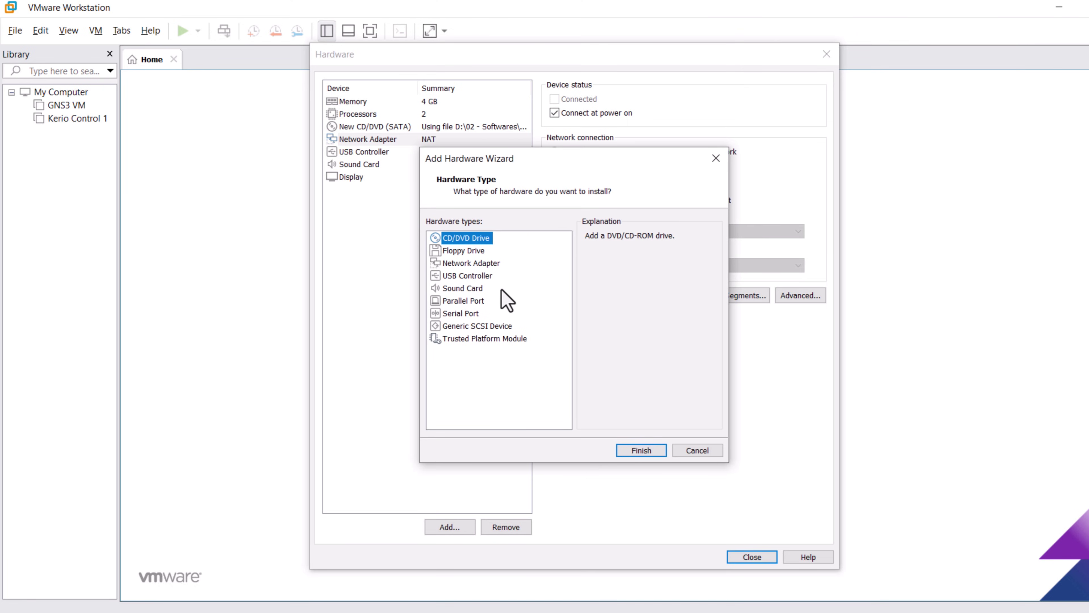
click(483, 265)
click(634, 451)
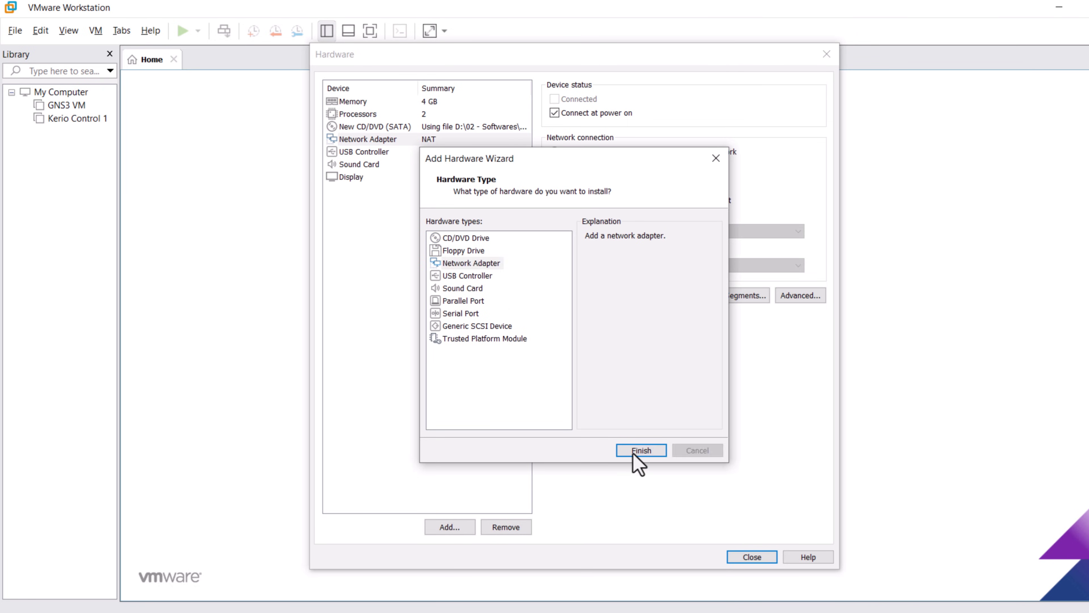
click(449, 527)
click(472, 264)
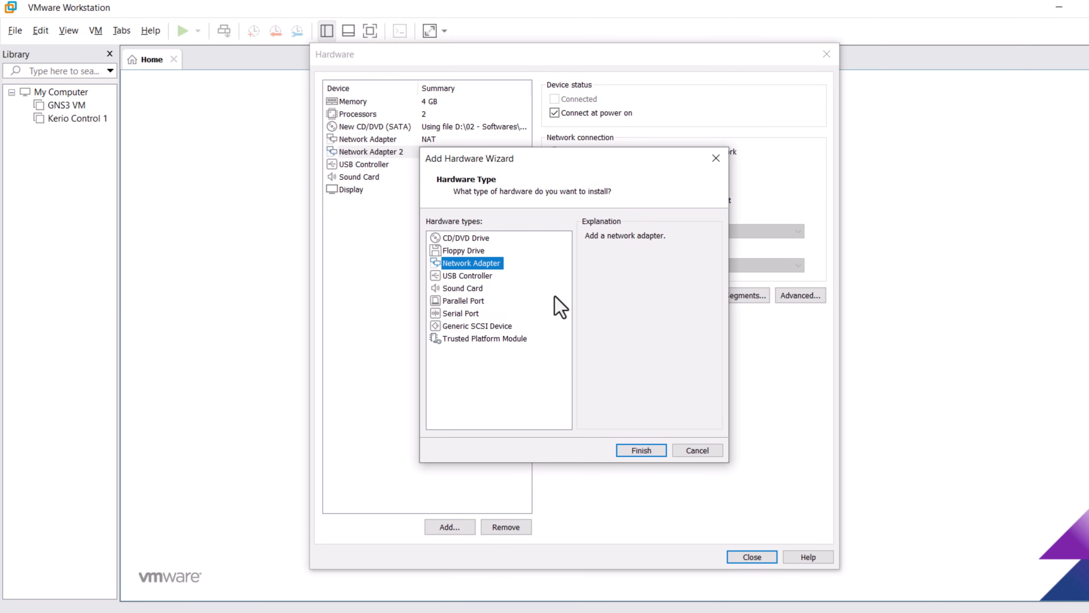
click(635, 452)
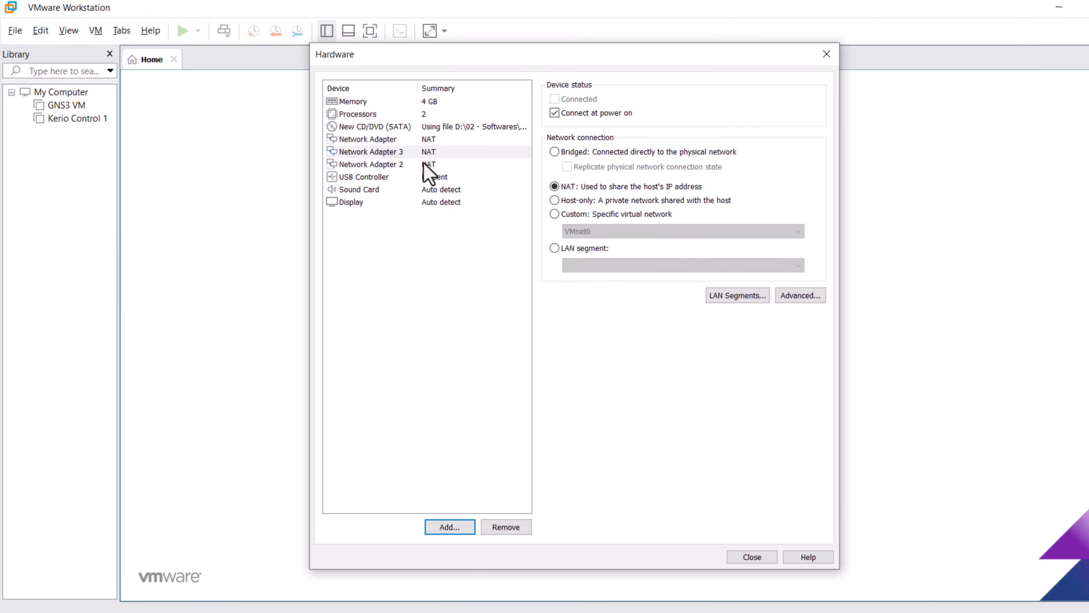
Put adapter 1 on custom VMnet0, adapter 3 on VMnet2, and adapter 2 on VMnet3.
click(382, 142)
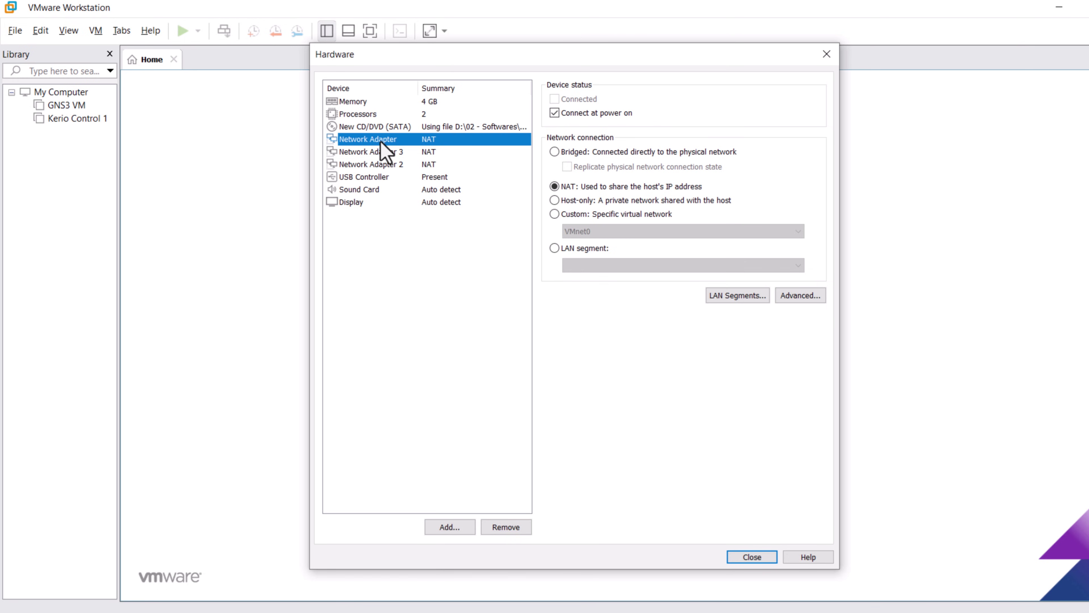
click(555, 215)
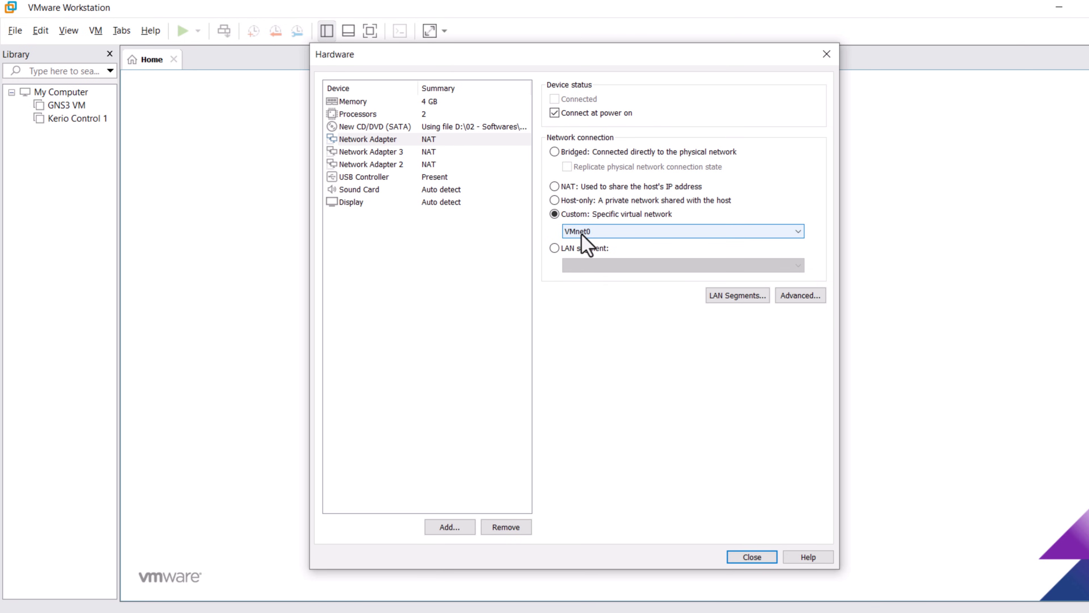
click(397, 154)
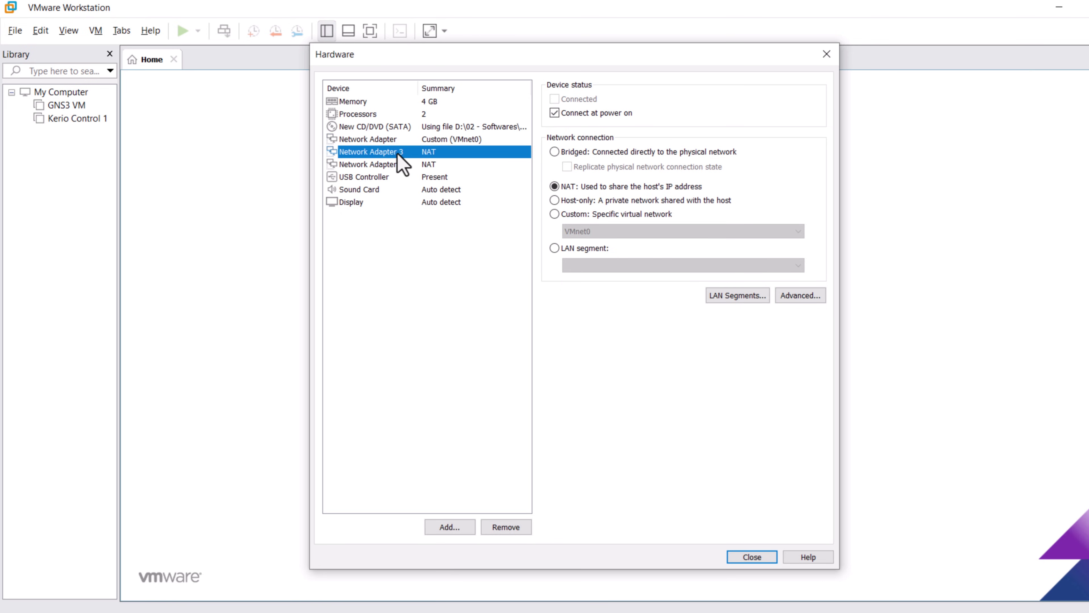
click(556, 214)
click(586, 233)
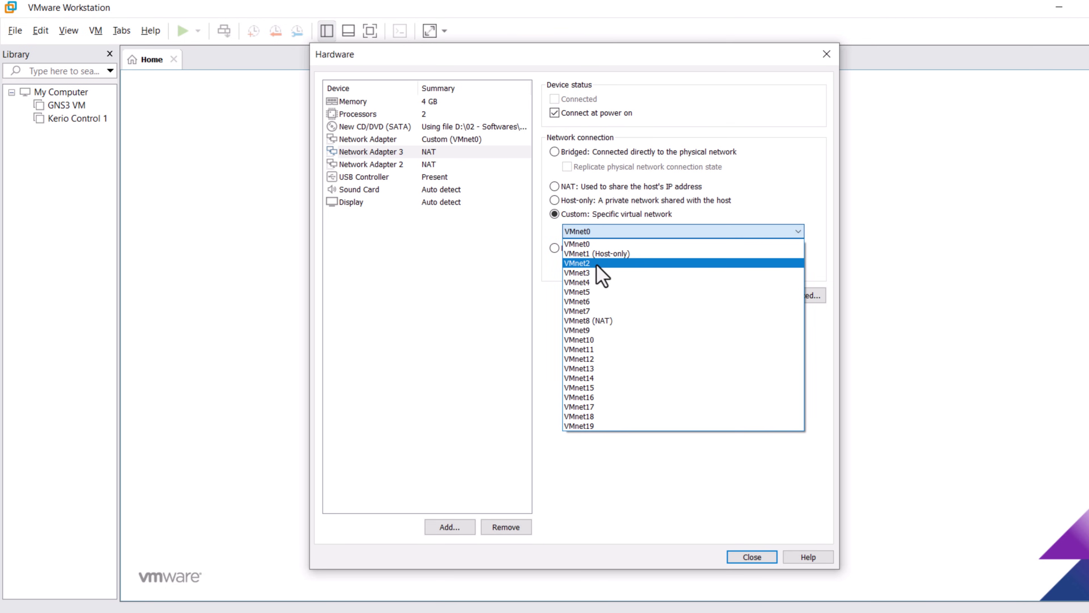
click(601, 263)
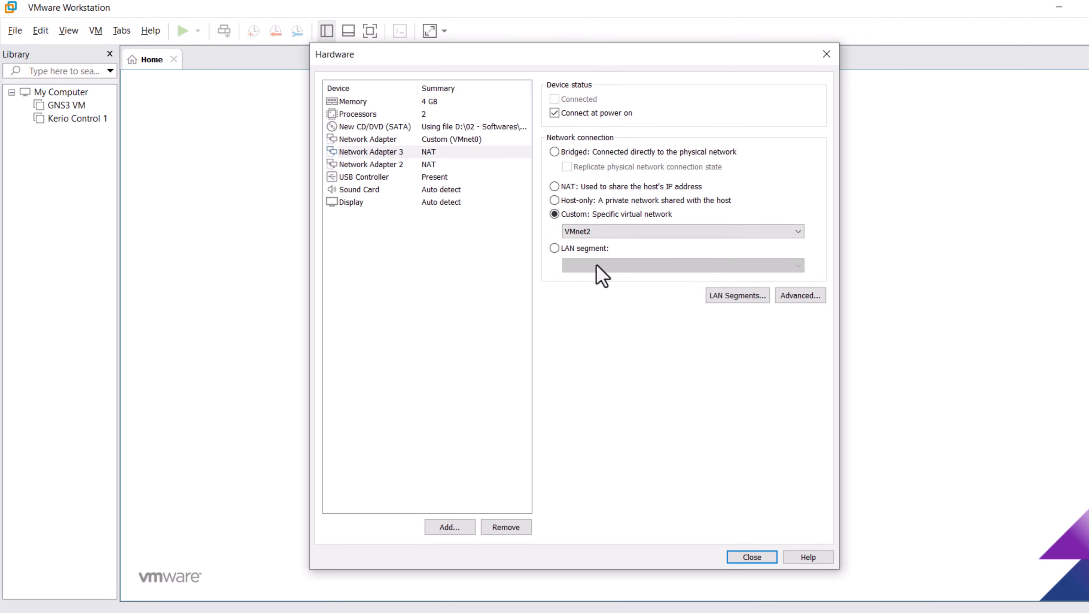
click(391, 165)
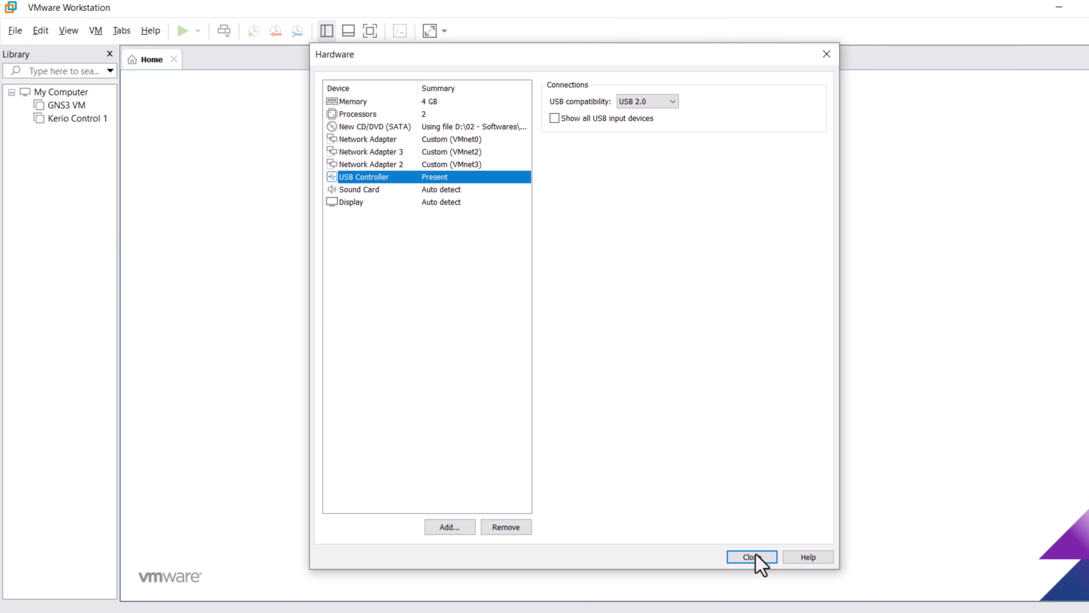
click(758, 558)
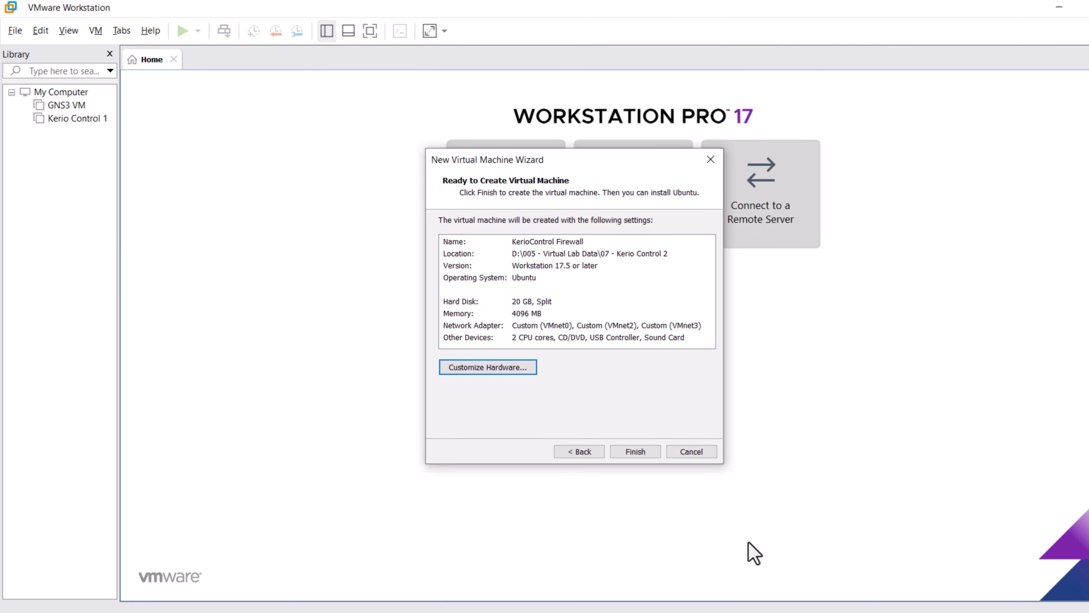
Finish the wizard and power on the KerioControl Firewall VM.
click(641, 455)
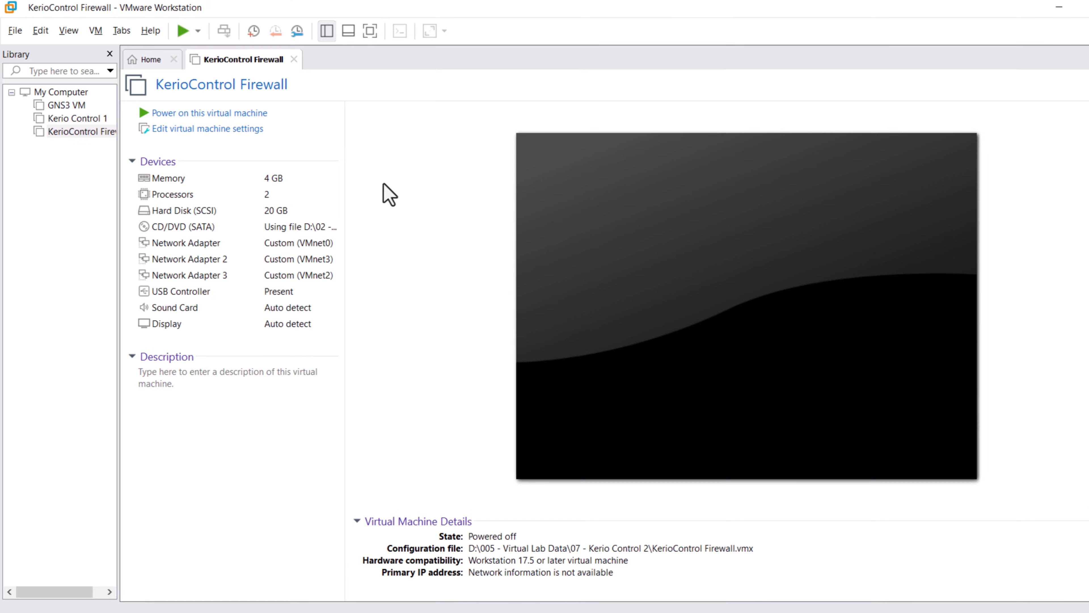
click(213, 114)
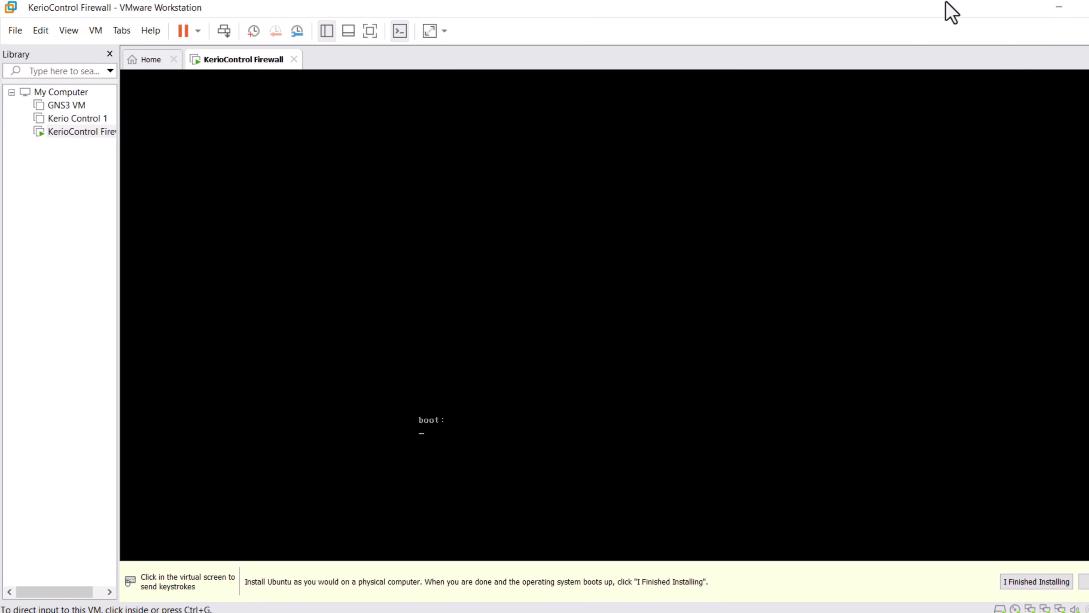
click(1086, 8)
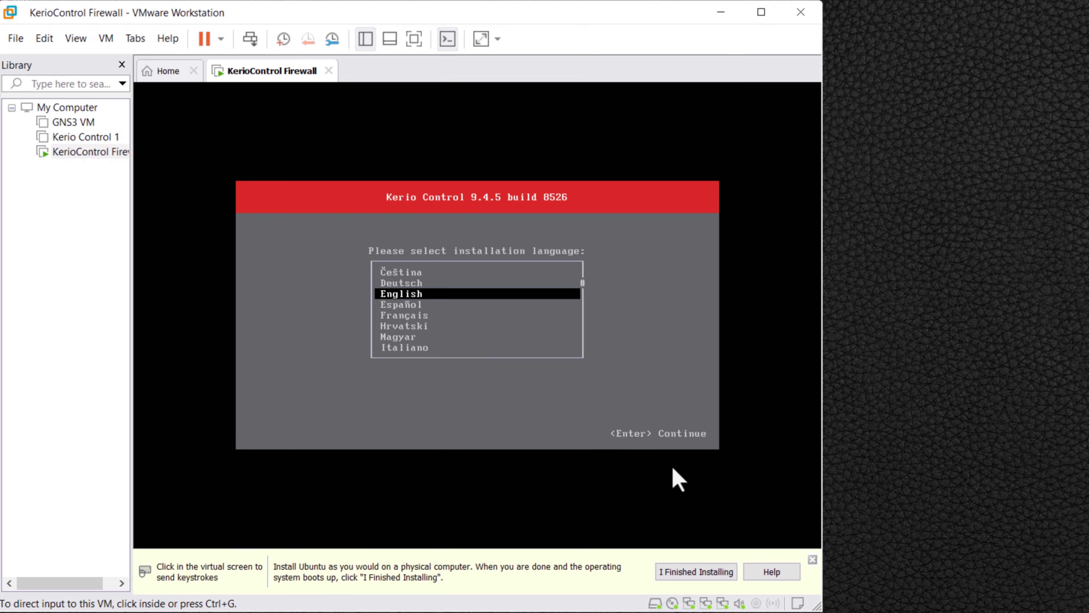
Install Kerio Control in English, accepting the licence and wiping the disk, then reboot.
click(631, 397)
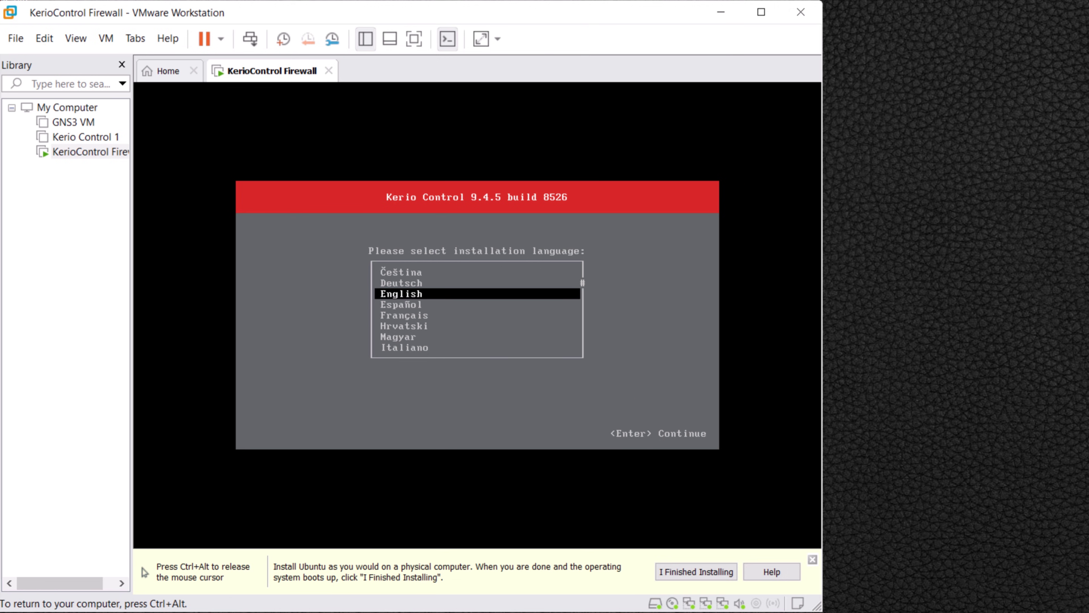
key(Return)
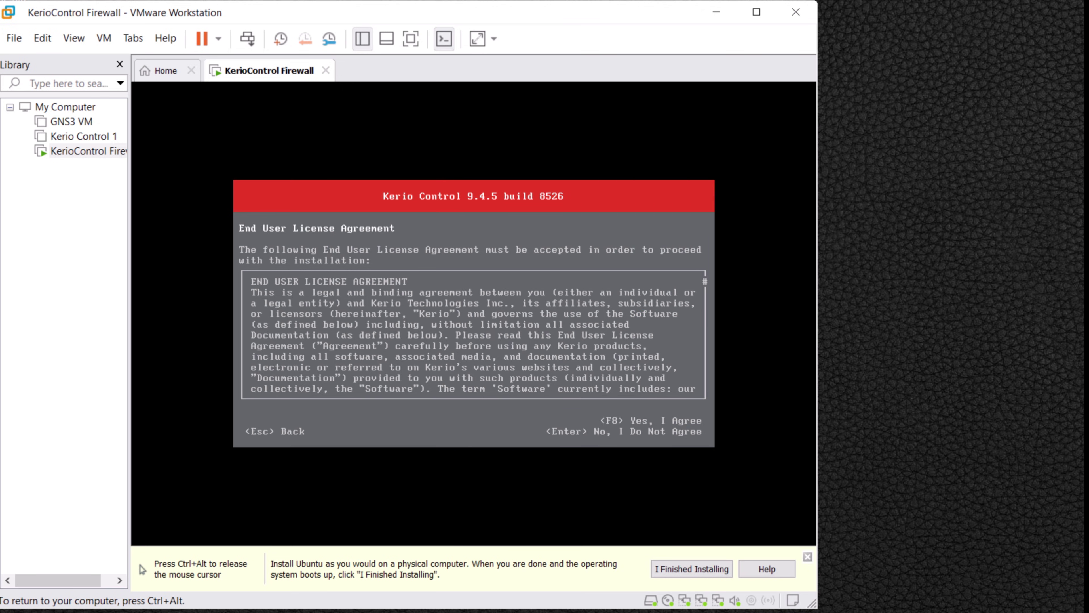
key(F8)
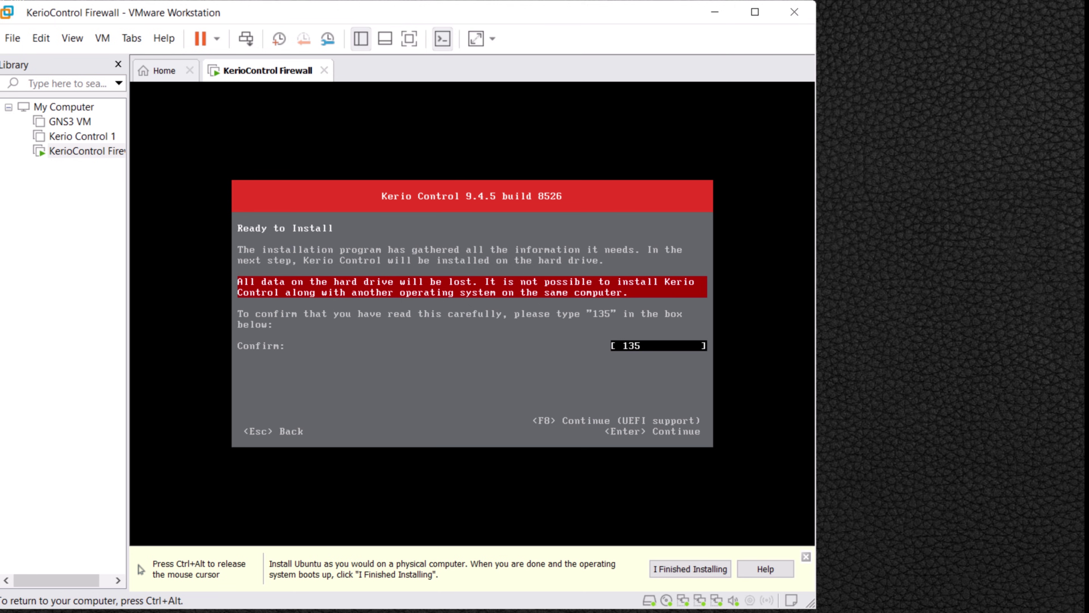
key(Return)
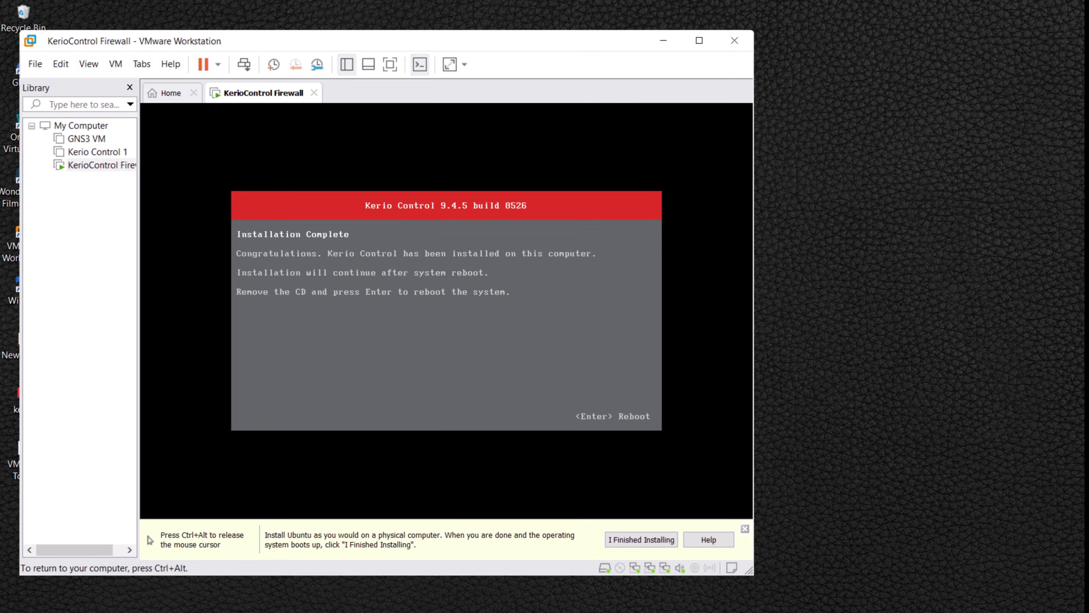
key(Return)
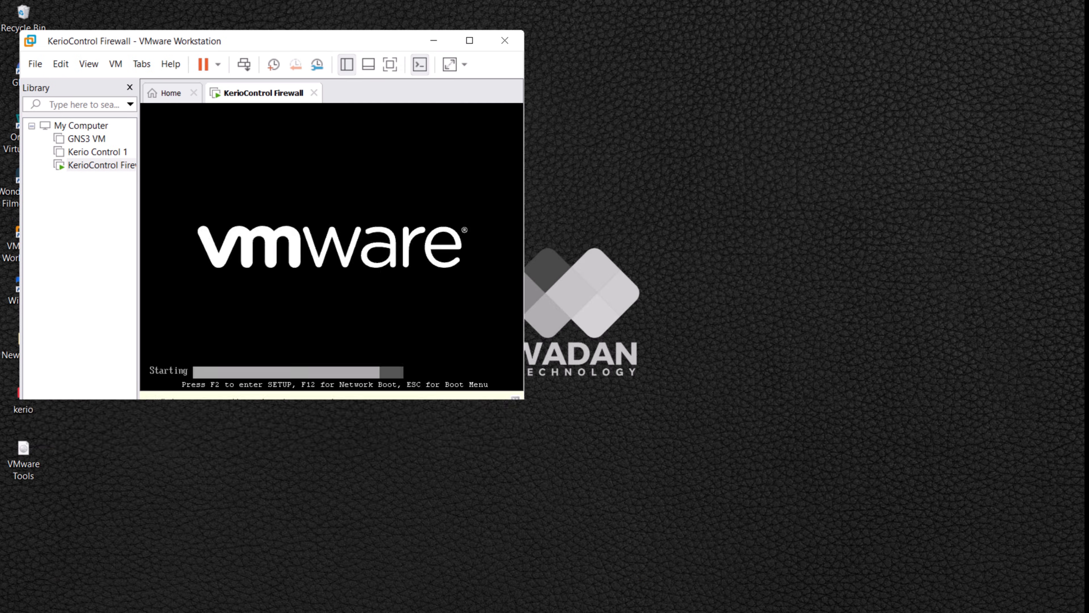
key(ctrl+alt)
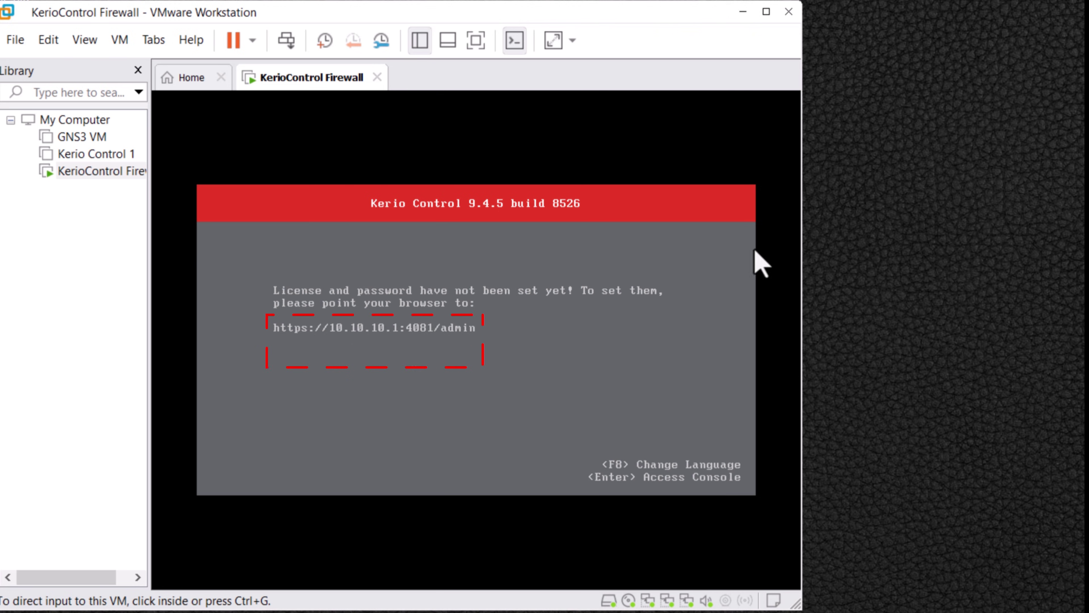
In the Kerio console's Network Configuration, check WAN, Ethernet and Ethernet 2 (10.10.11.1), then go back.
click(620, 336)
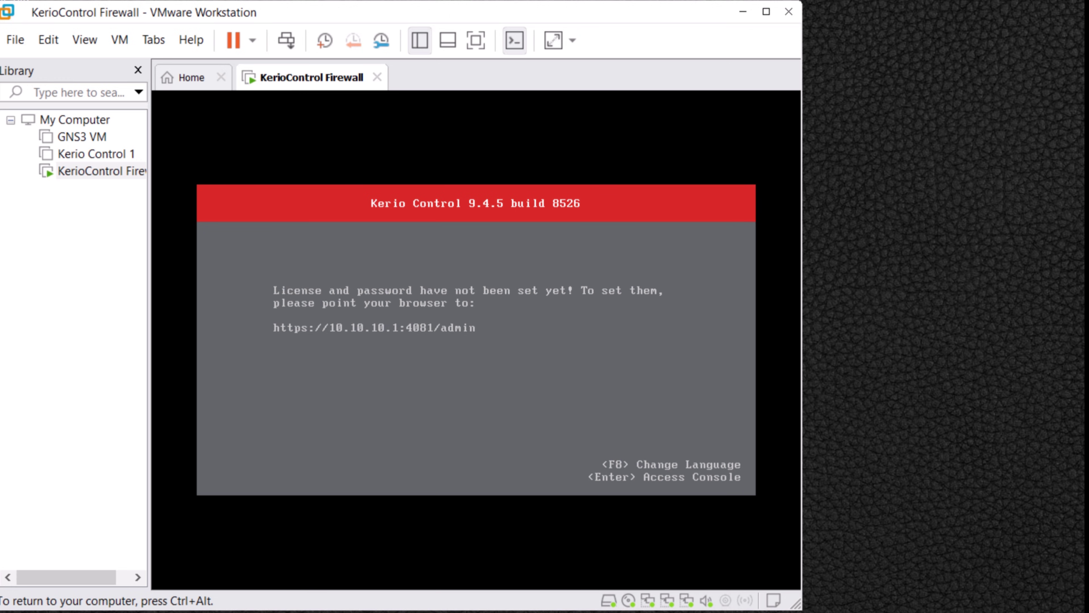
key(Return)
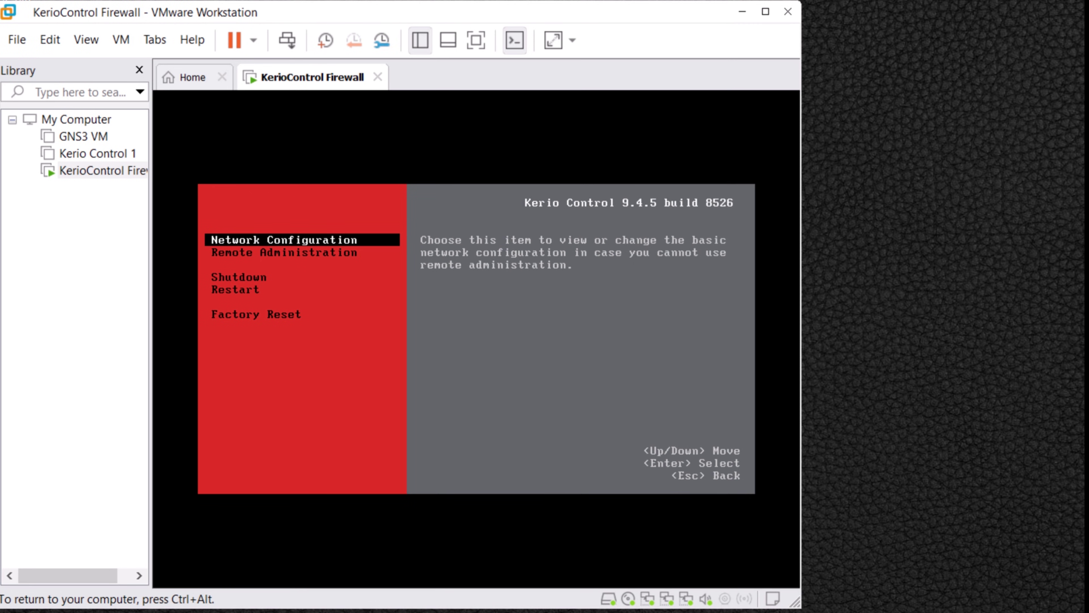
key(Return)
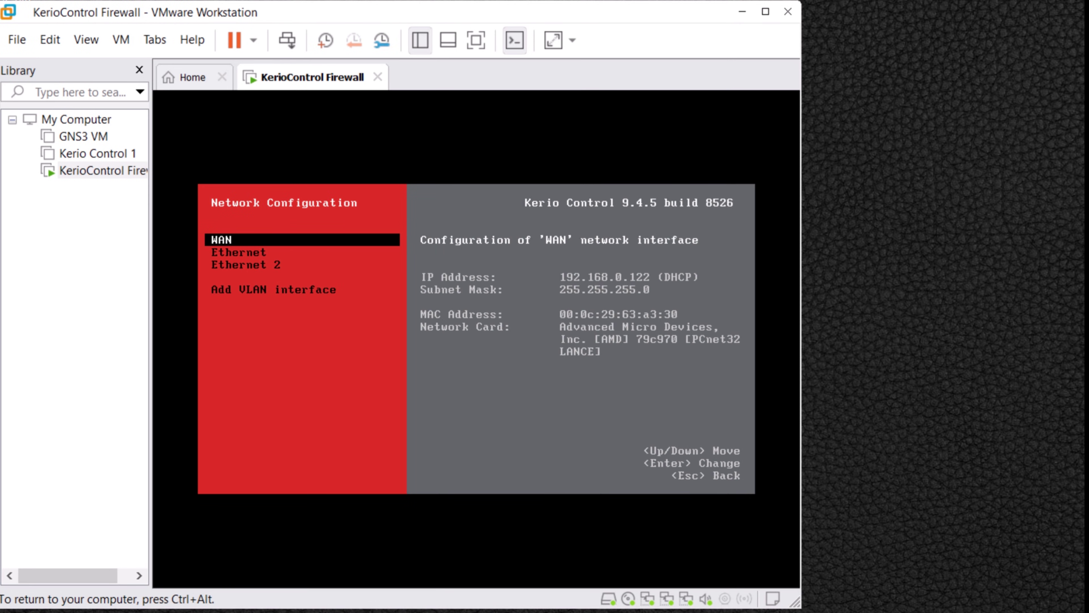
key(Down)
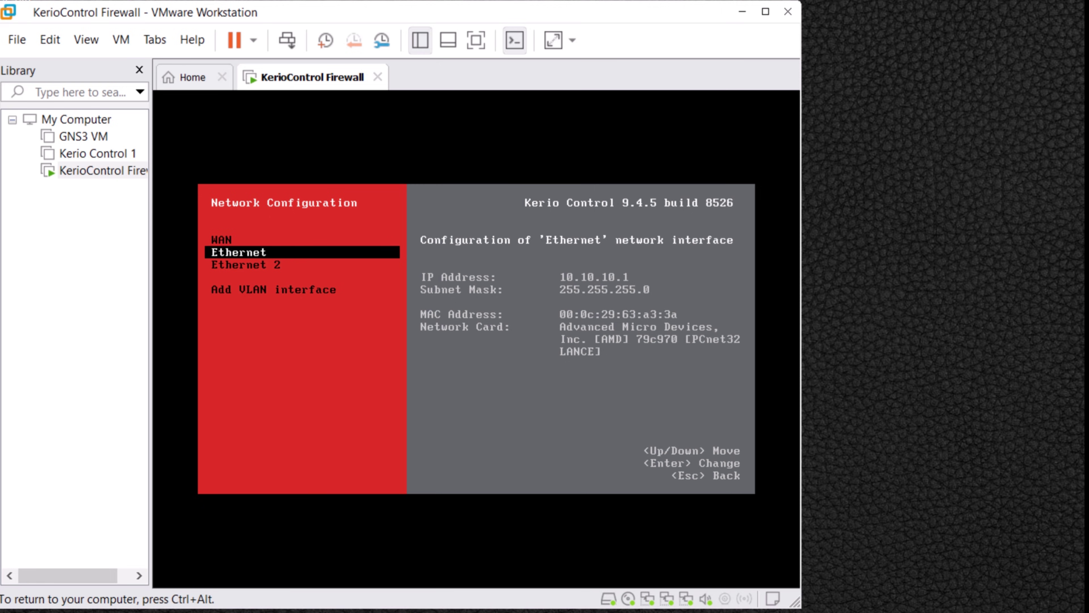
key(Down)
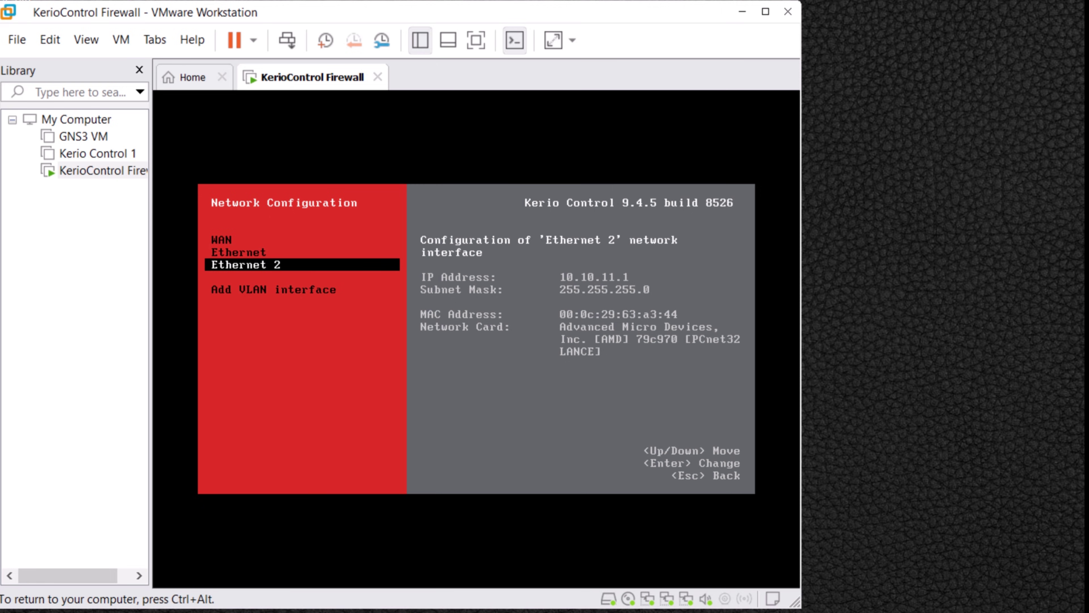
key(Escape)
key(Escape)
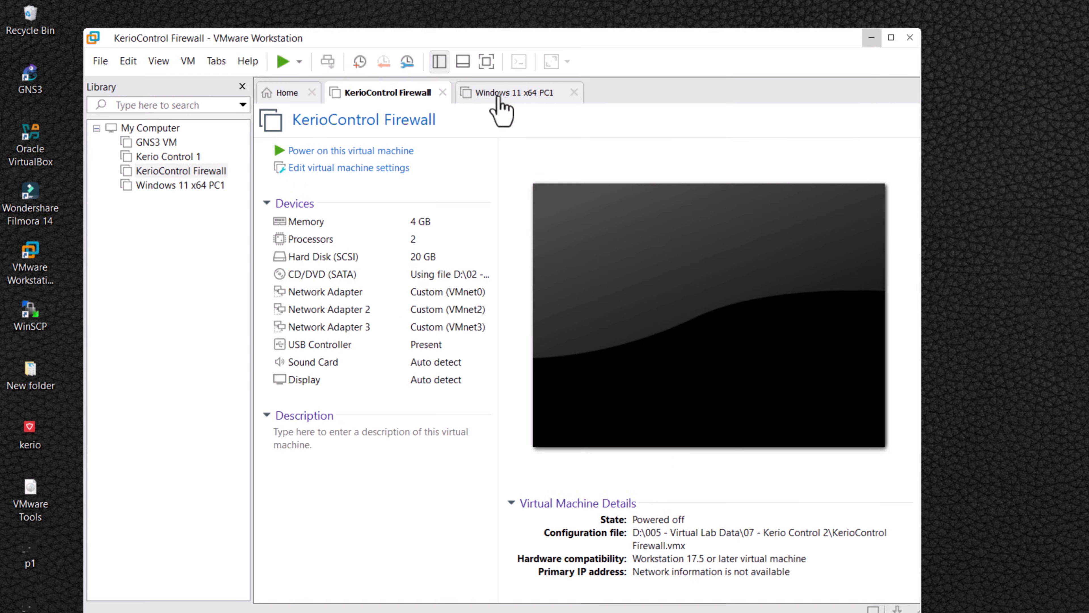
Set PC1's network adapter to custom VMnet2, then power on the KerioControl Firewall VM.
click(499, 98)
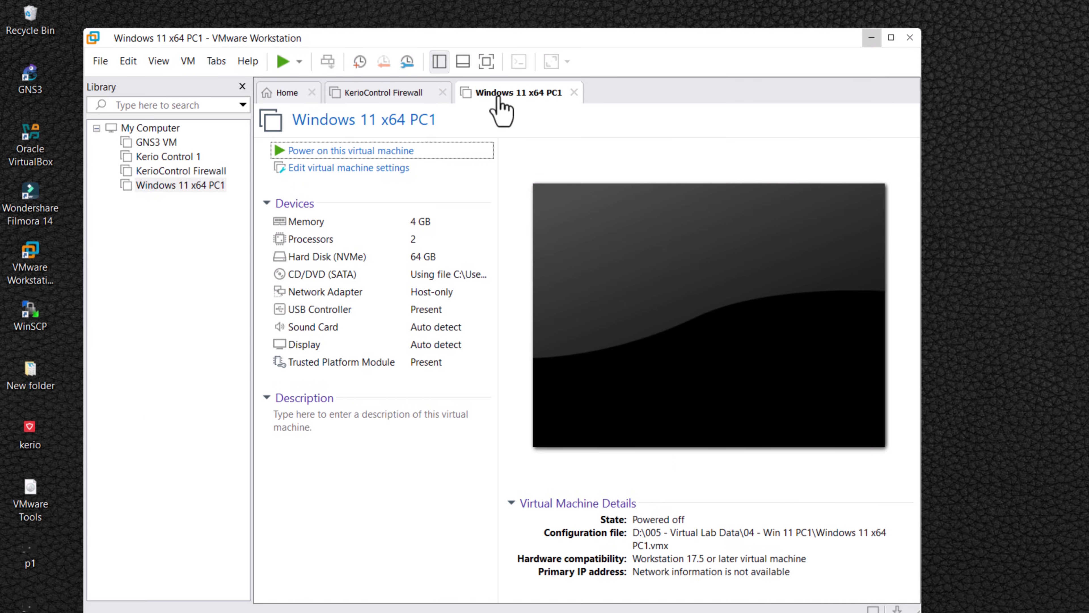
click(343, 169)
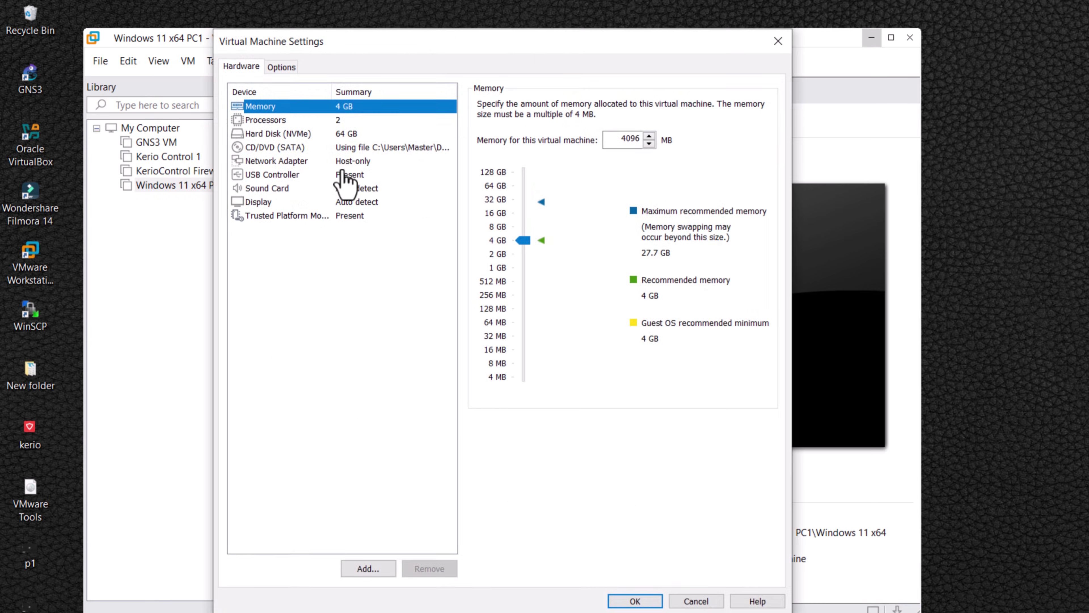
click(295, 163)
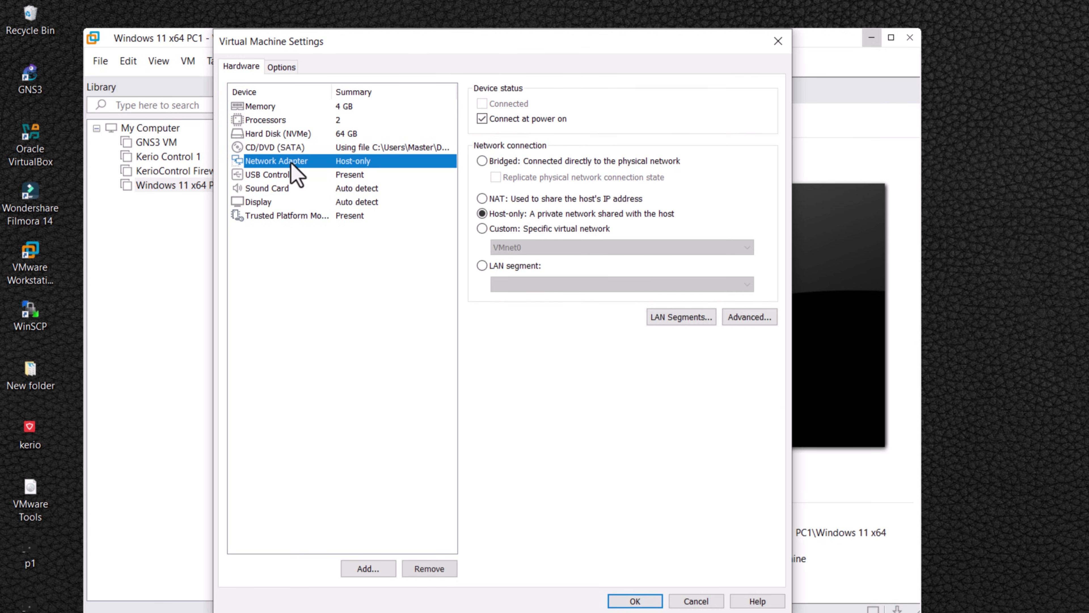
click(482, 229)
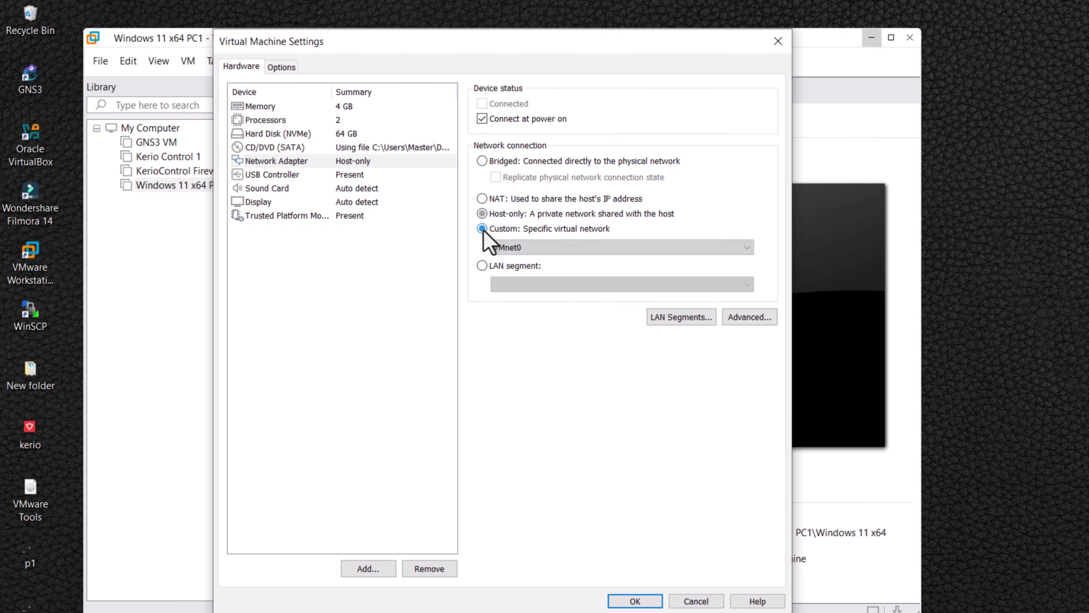
click(525, 247)
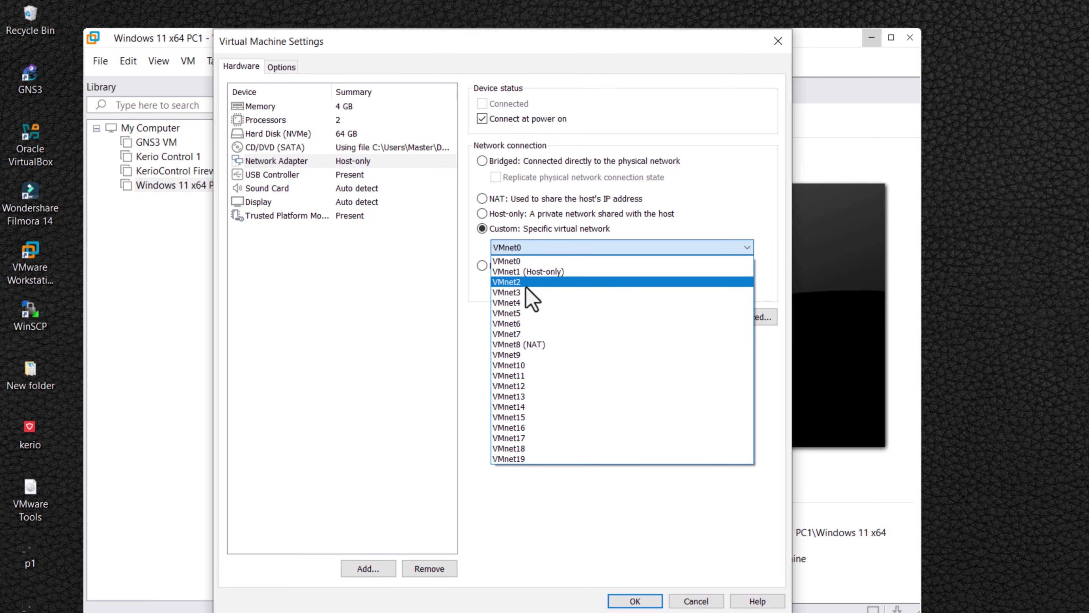
click(512, 284)
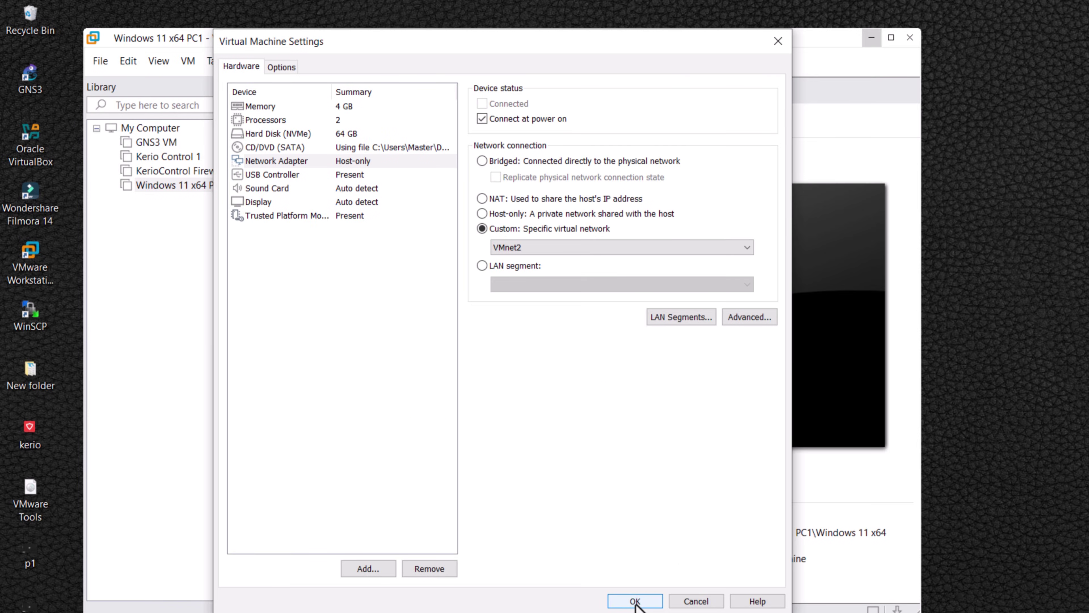
click(635, 601)
click(350, 100)
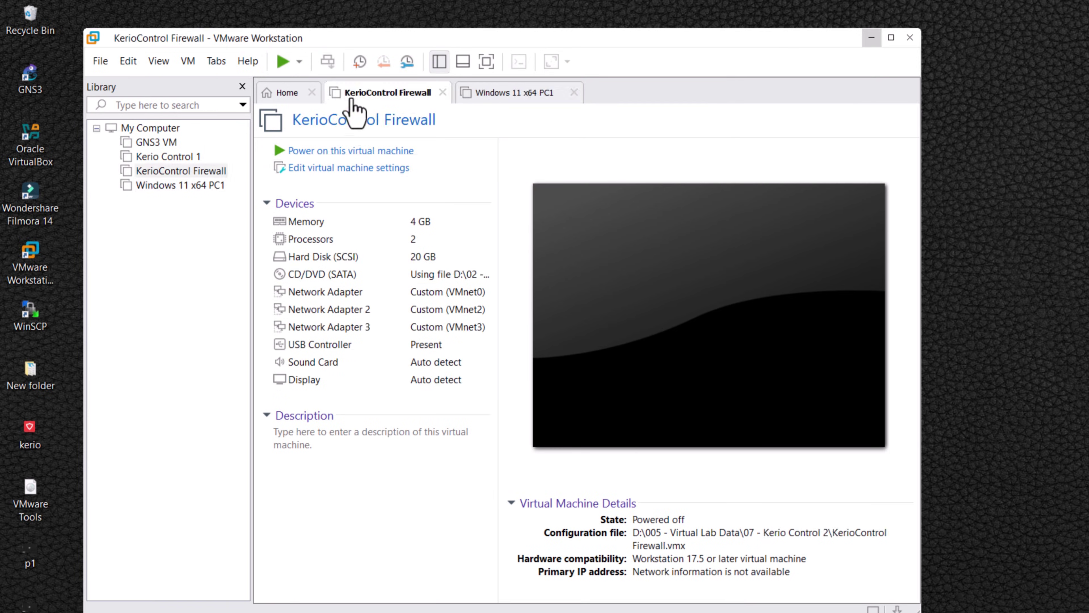
click(340, 151)
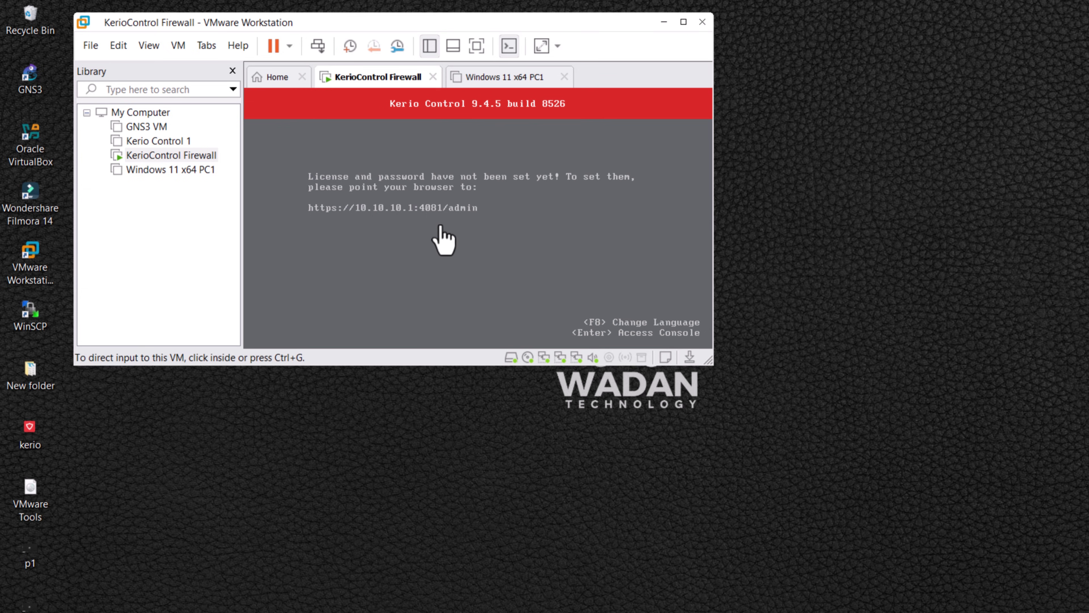
Power on Windows 11 x64 PC1 and dismiss the app prompt for http links.
key(ctrl+Tab)
click(316, 136)
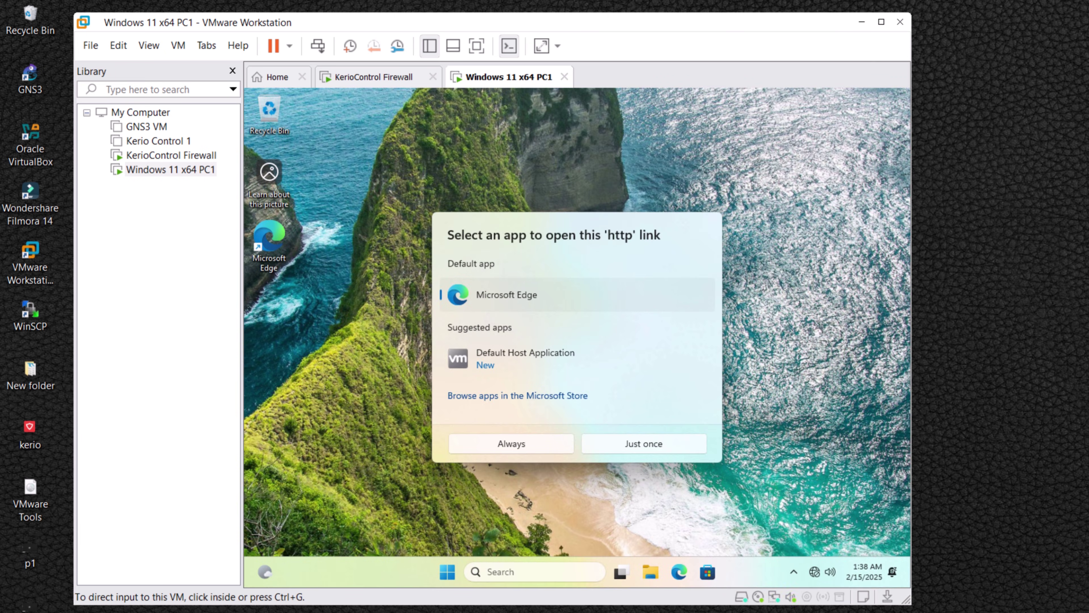
click(596, 443)
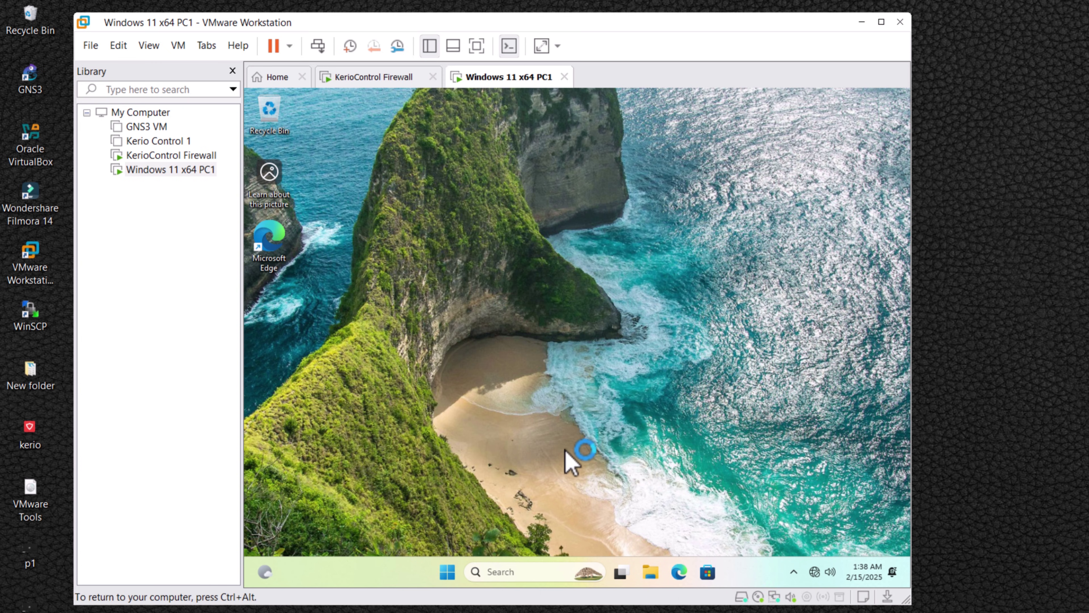
Confirm PC1's Ethernet IPv4 address 10.10.10.12 and gateway 10.10.10.1, then return to the firewall console.
right_click(815, 570)
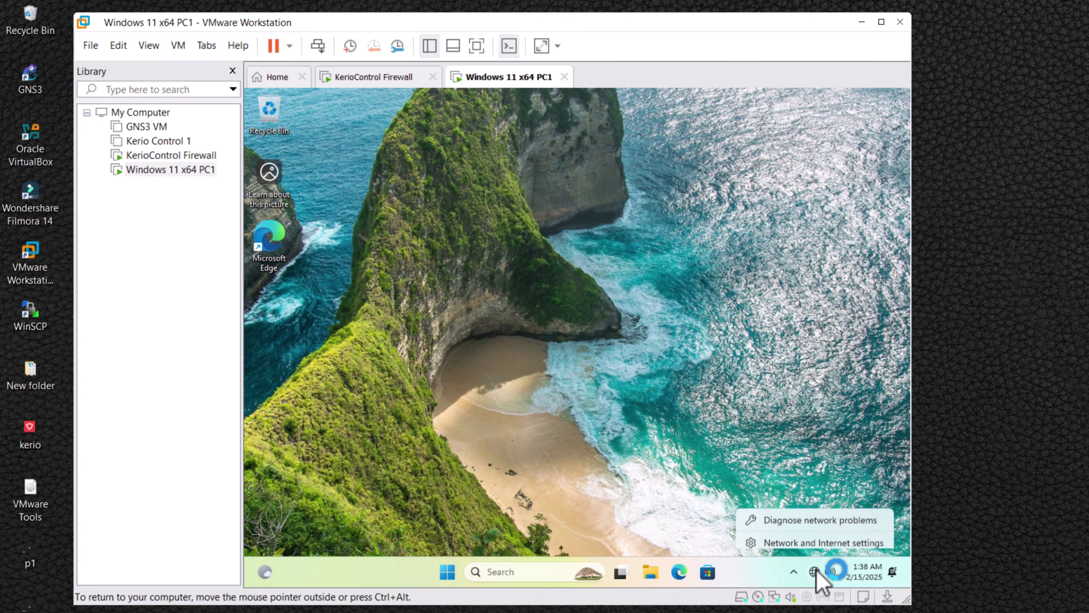
click(800, 536)
click(613, 415)
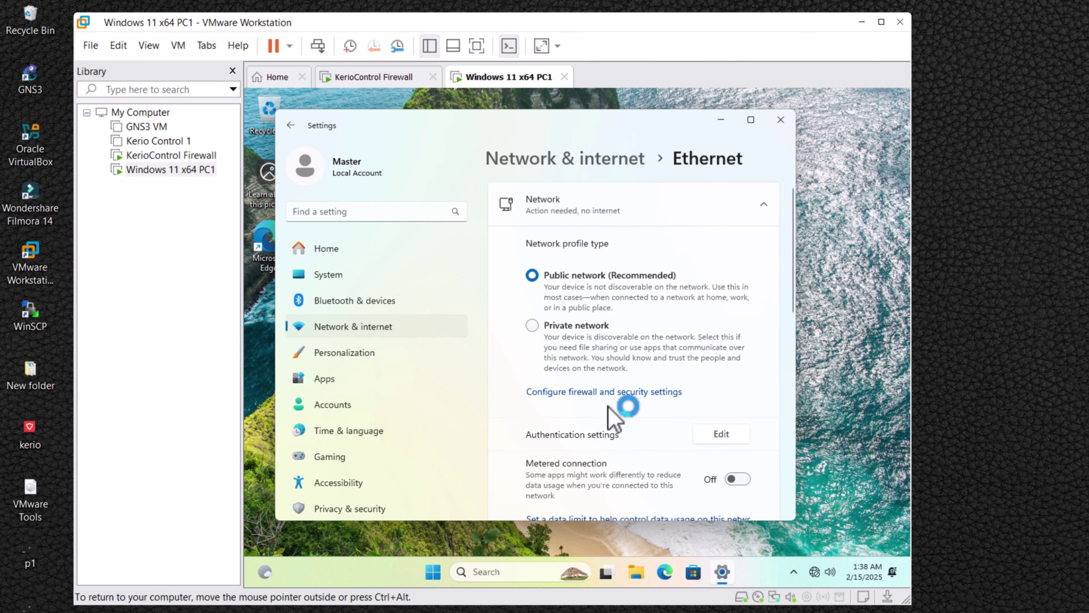
scroll(615, 407, down, 4)
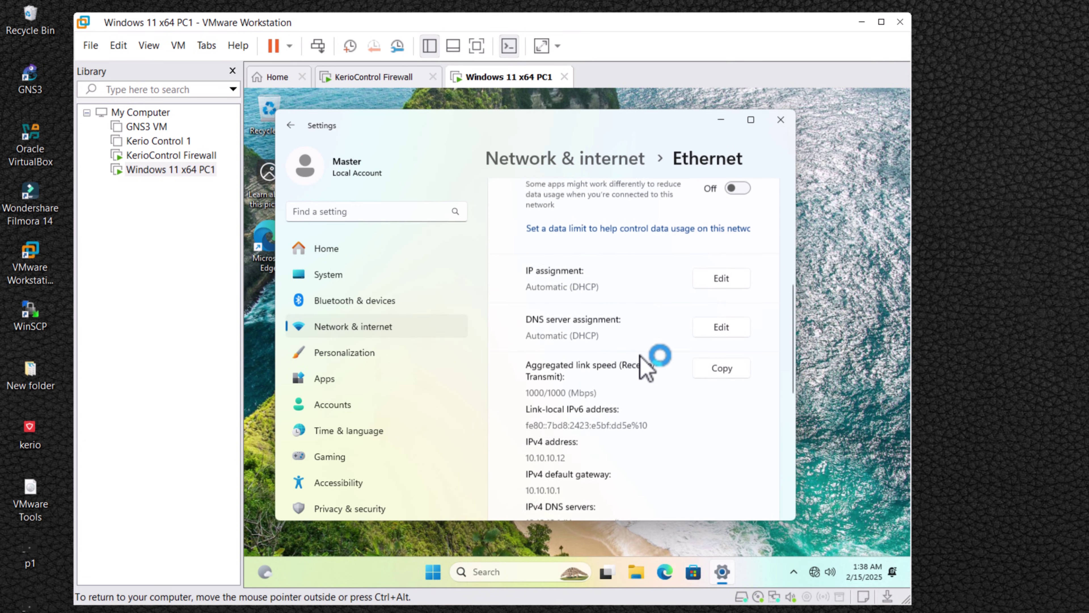
scroll(645, 367, down, 3)
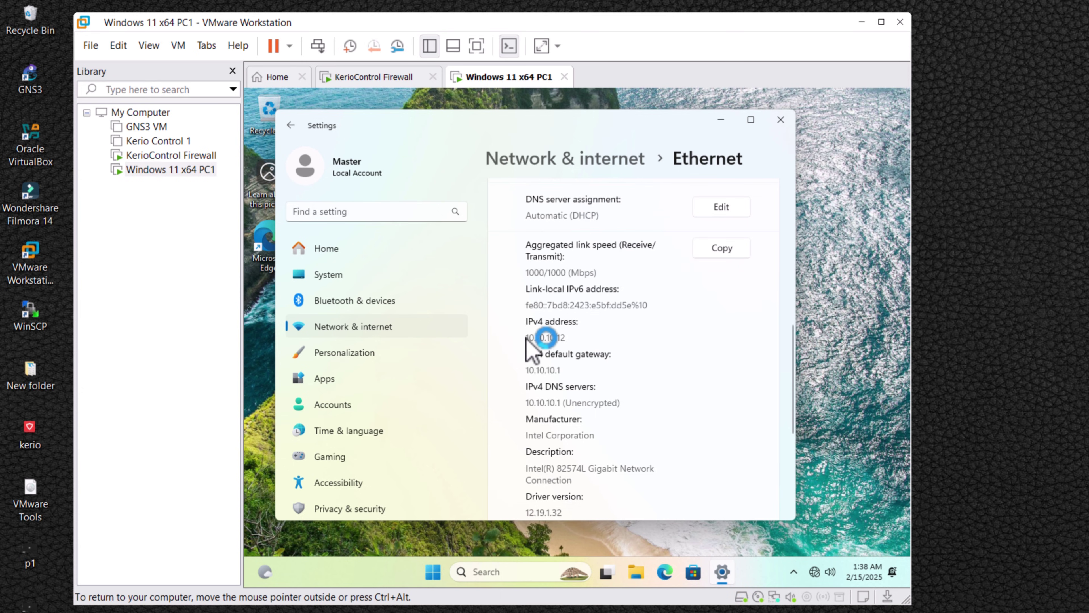
drag(556, 335, 571, 336)
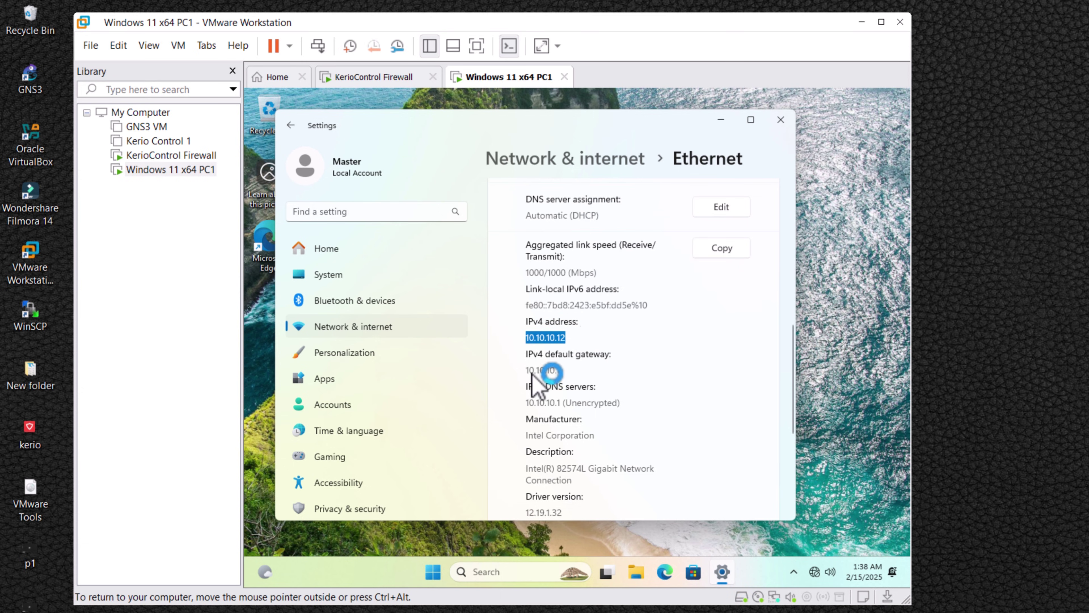
drag(525, 369, 561, 371)
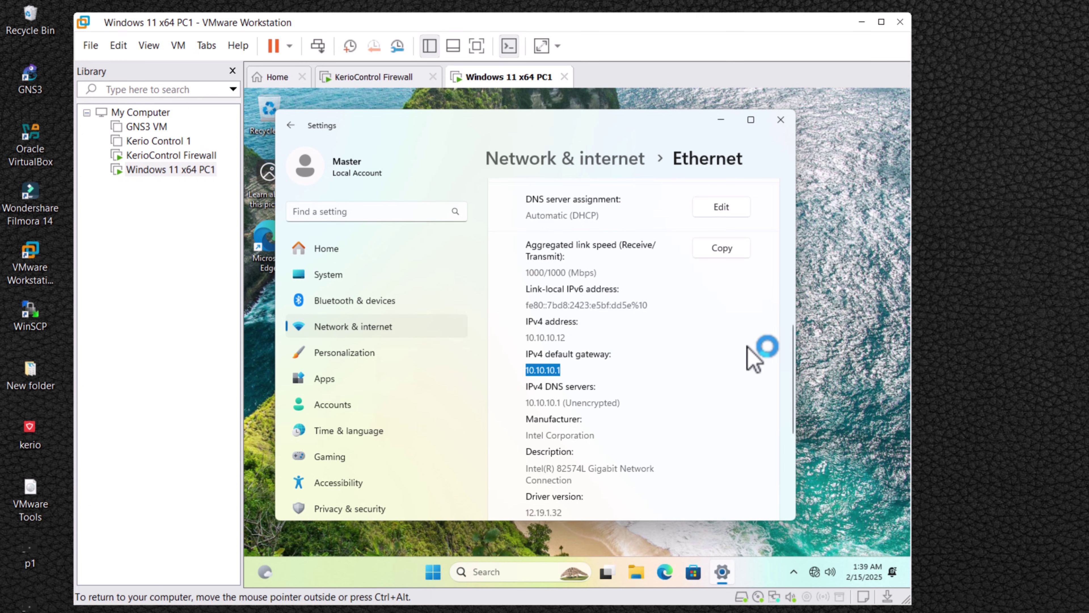
click(720, 122)
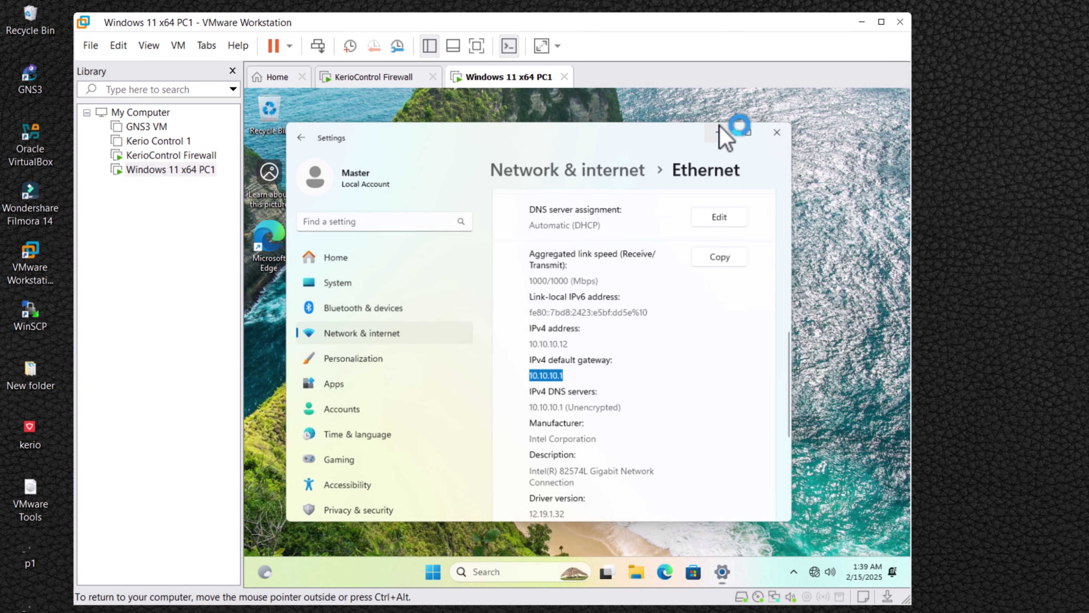
click(386, 78)
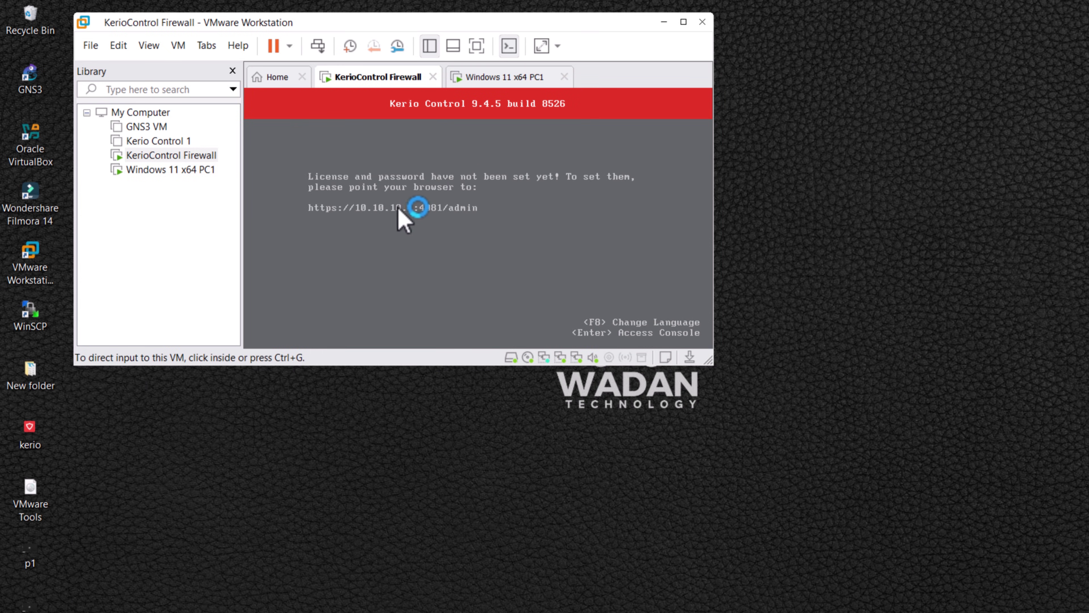
click(502, 77)
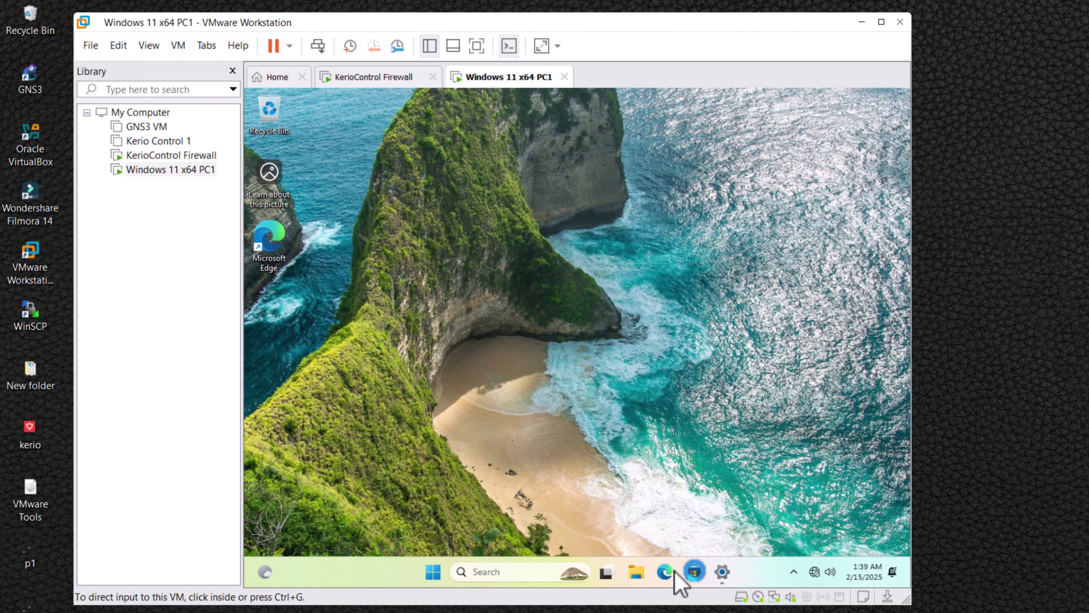
click(664, 572)
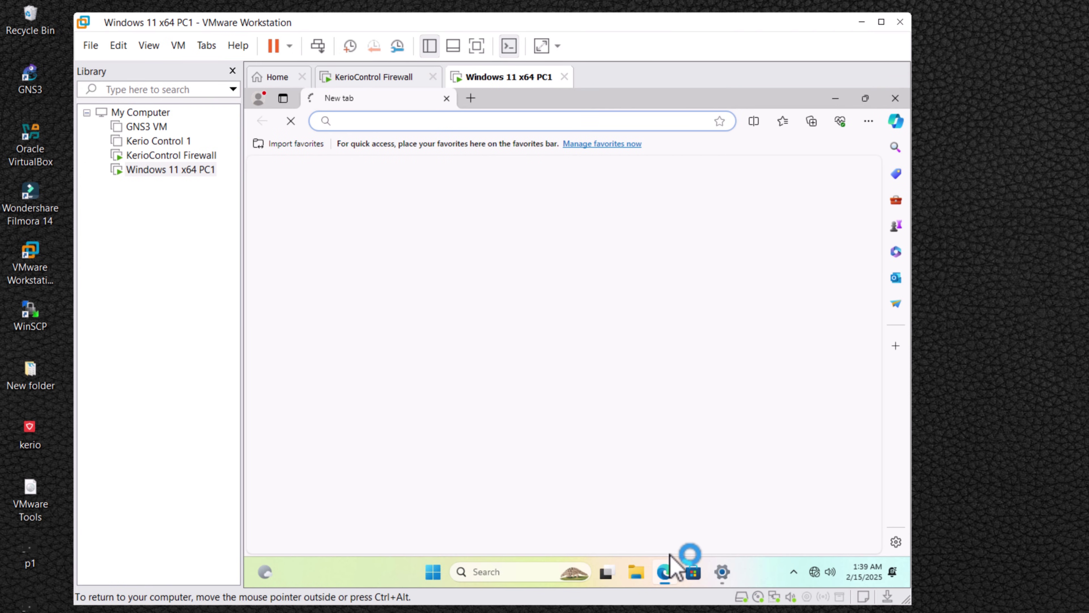
text(https://10.10.10.1:4081/admin)
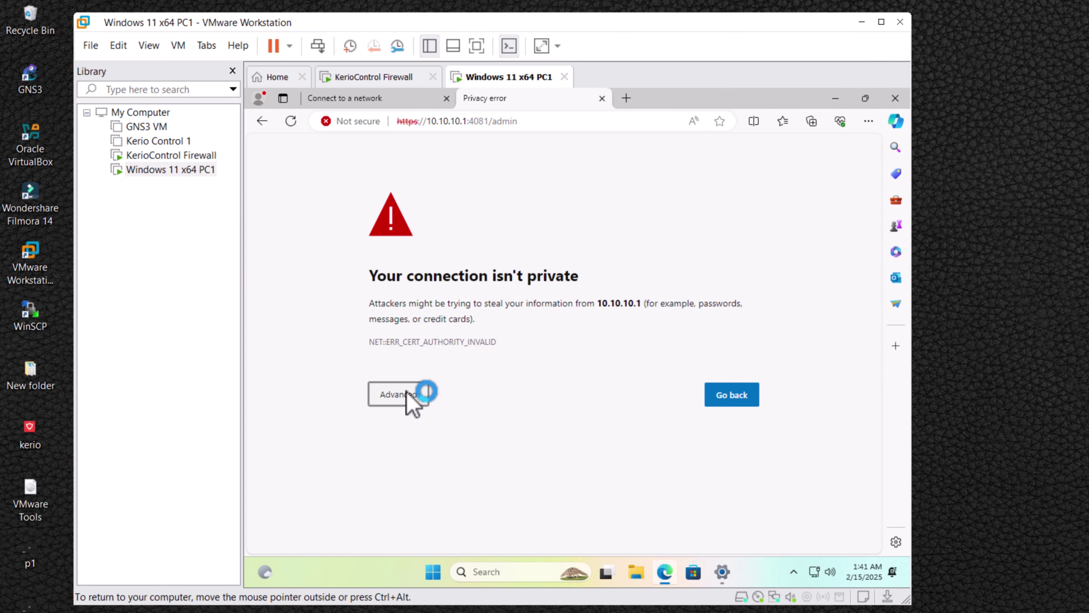
click(406, 393)
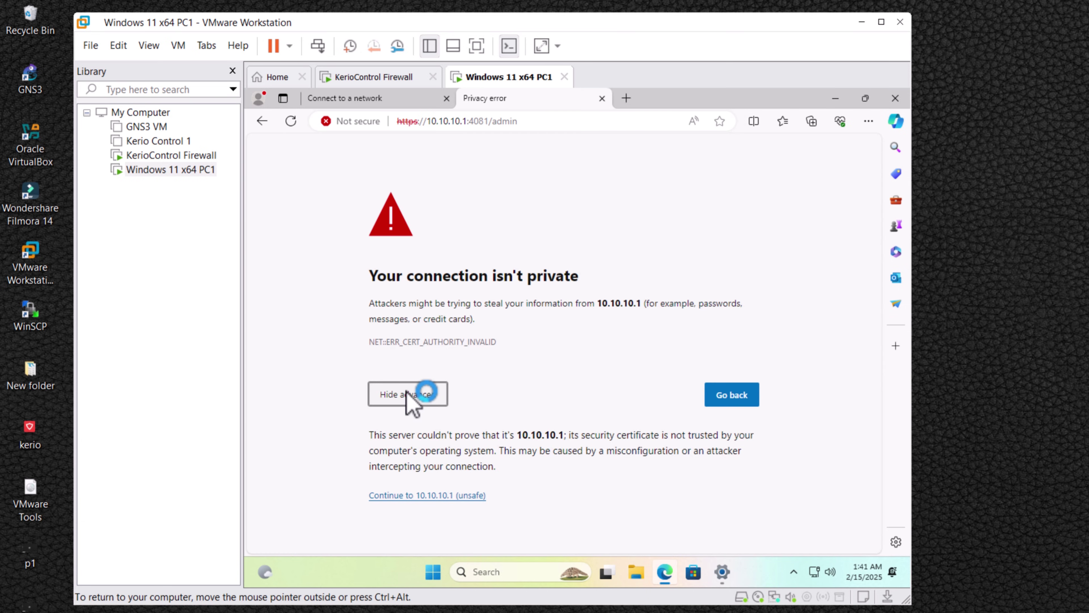
click(414, 494)
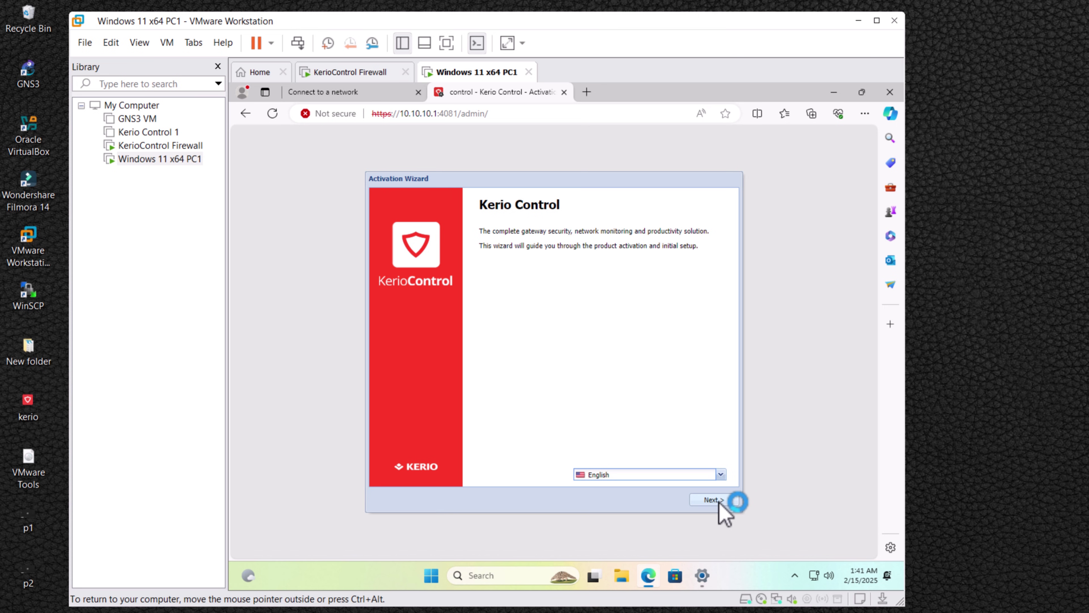
Accept the licence agreement and confirm the time zone in the Activation Wizard.
click(720, 502)
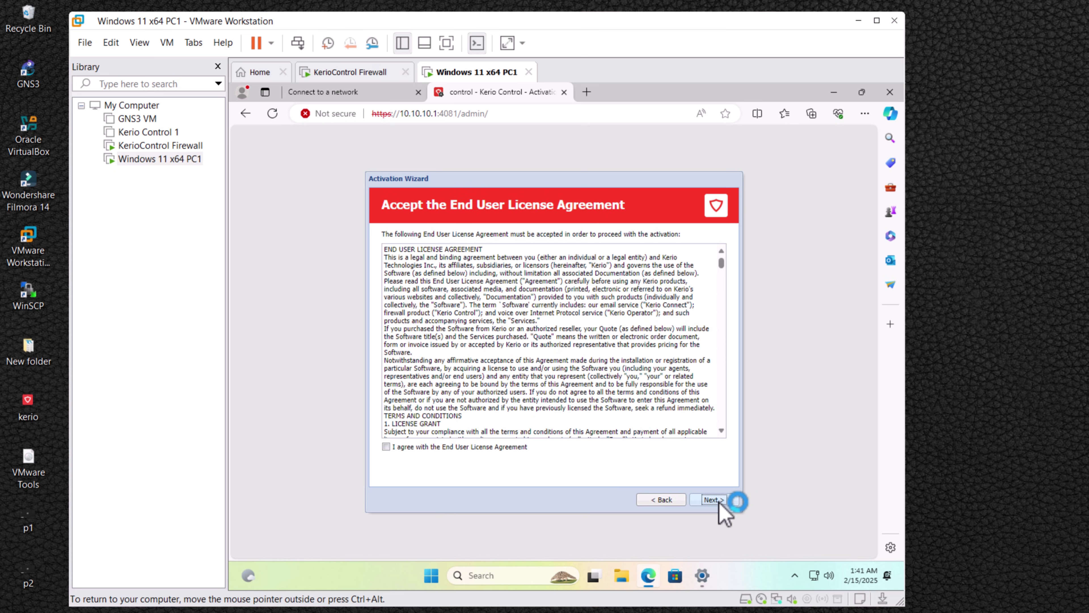
click(711, 500)
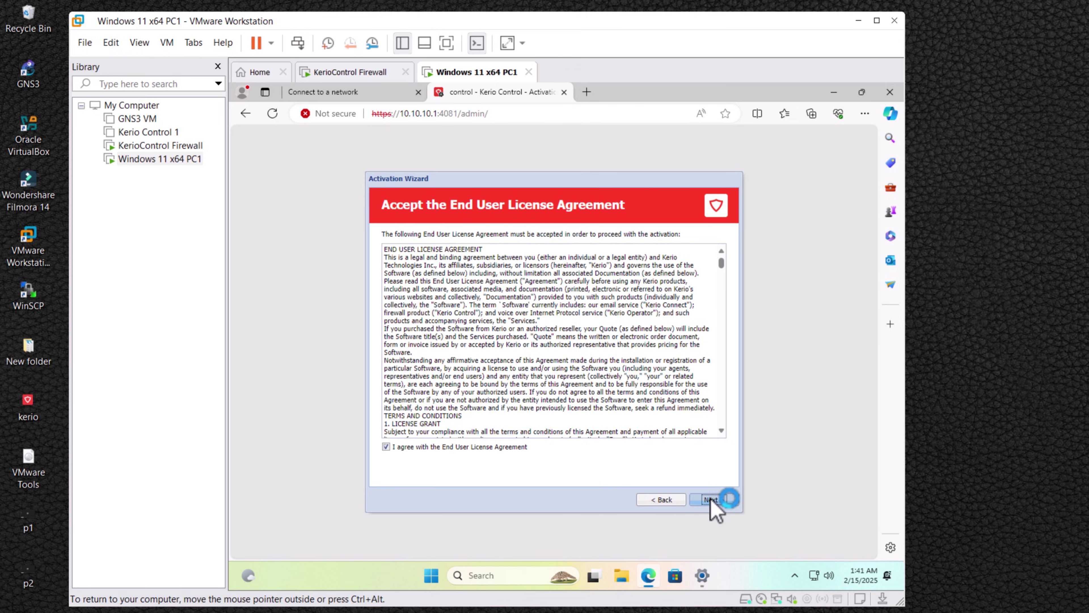
click(695, 264)
scroll(683, 343, down, 10)
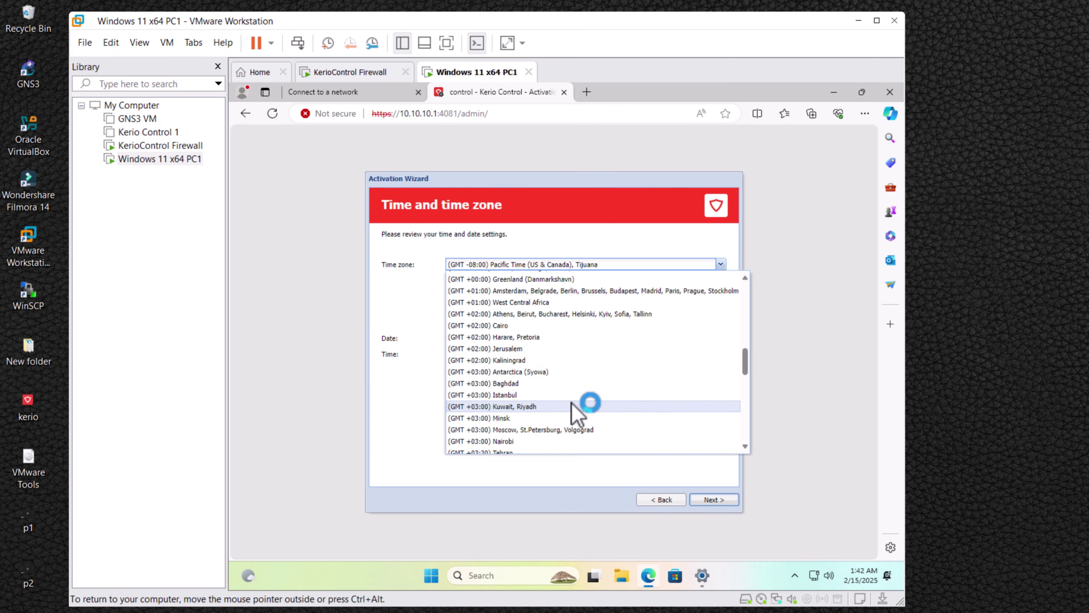
click(510, 448)
click(713, 499)
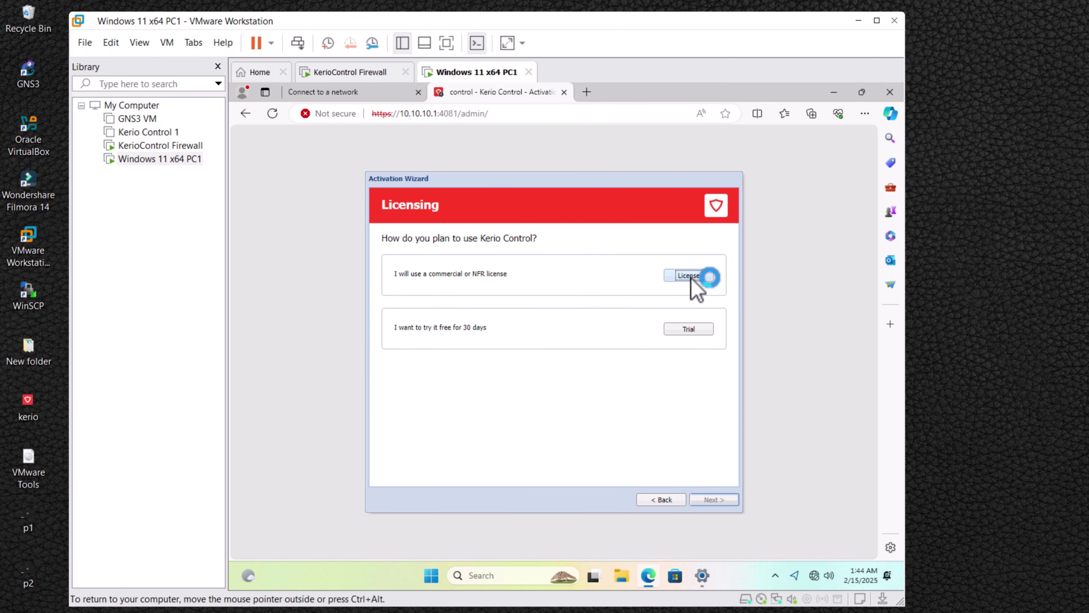
Choose to enter an existing licence and register offline by licence file.
click(690, 277)
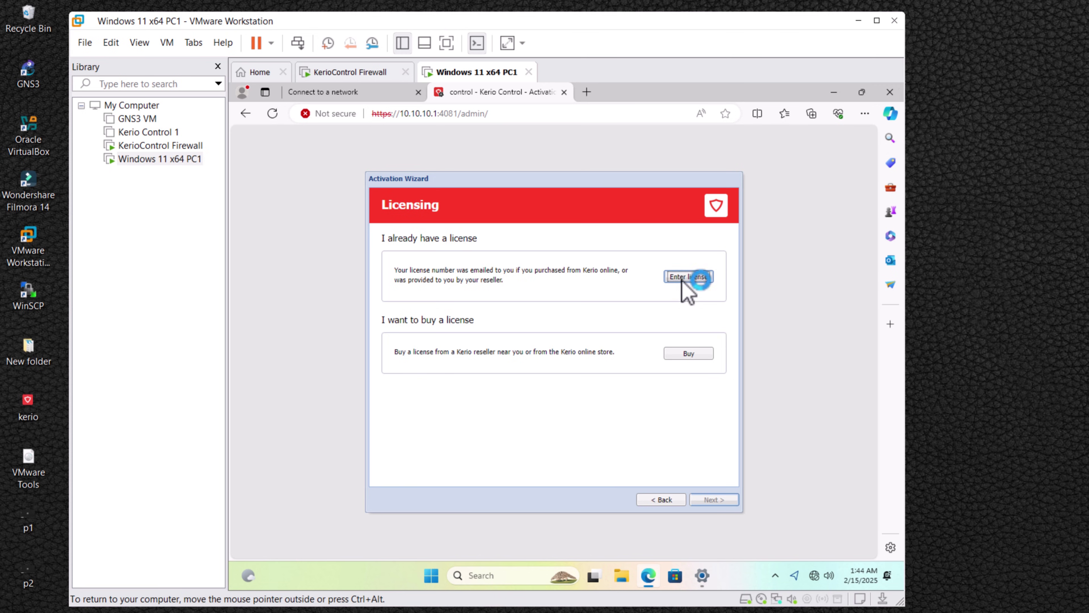
click(683, 278)
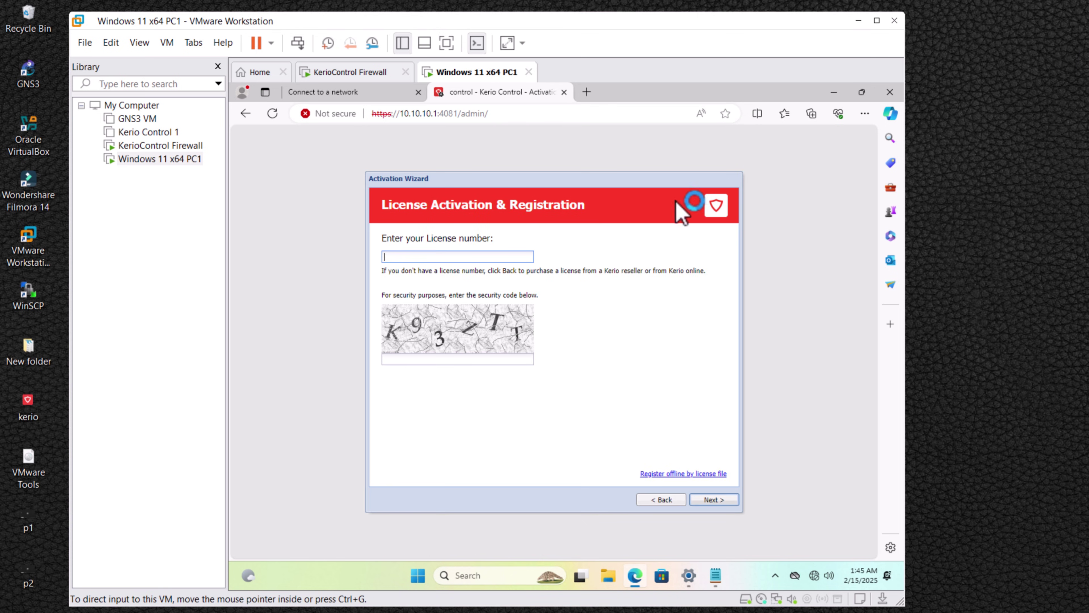
click(674, 473)
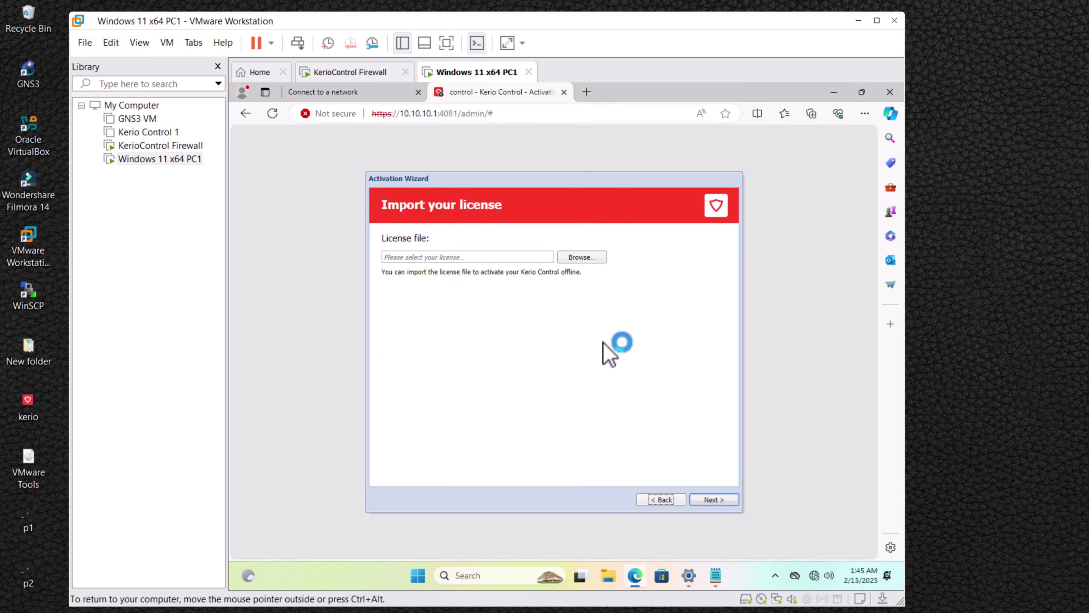
Upload license.key from the Desktop and continue past the feedback page.
click(595, 259)
click(311, 244)
click(368, 180)
click(506, 351)
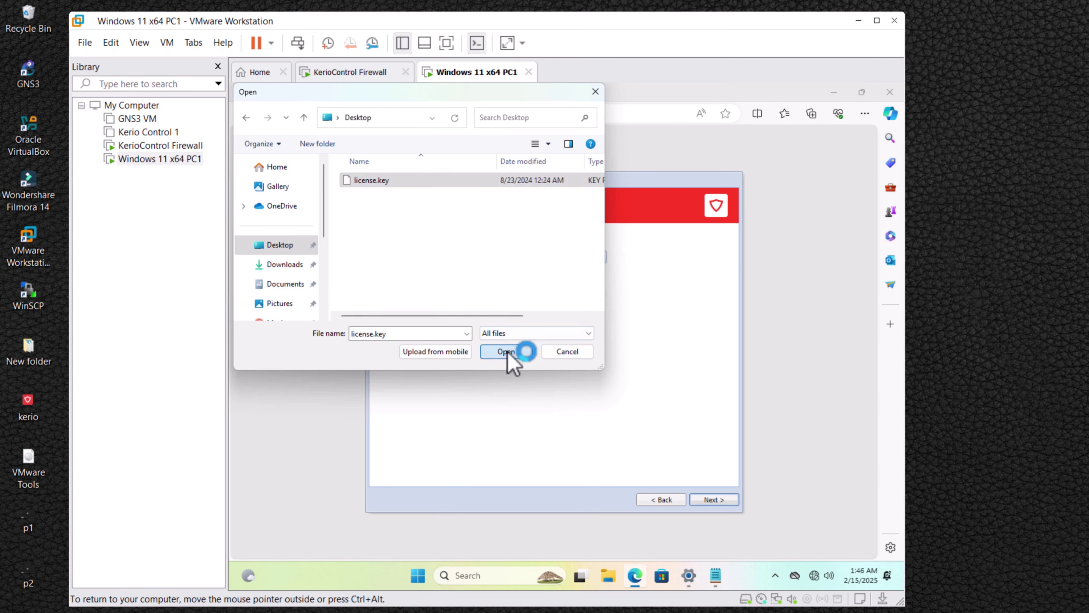
click(723, 500)
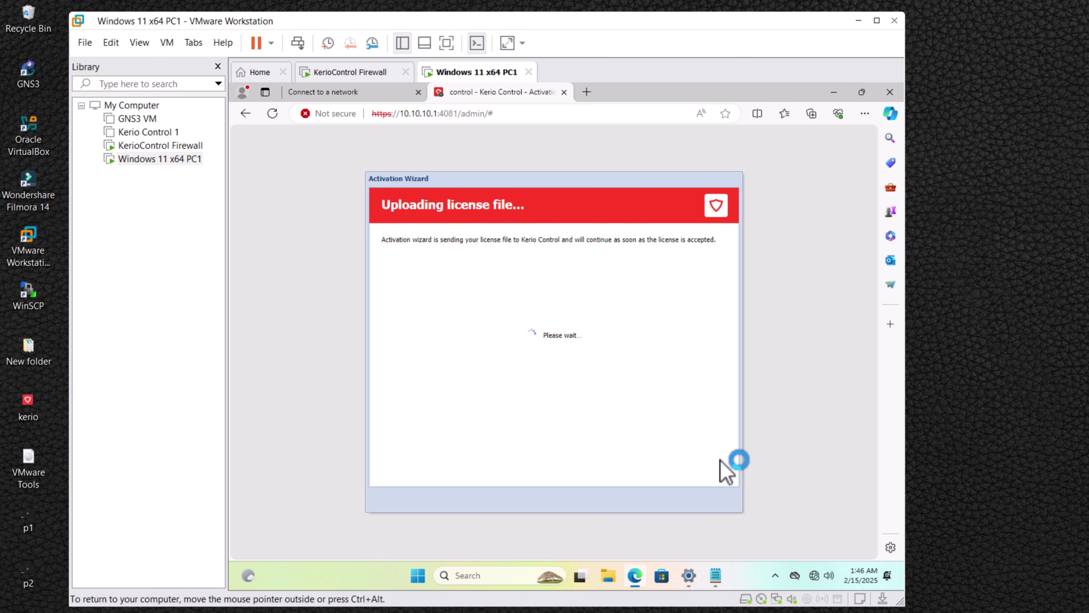
click(715, 499)
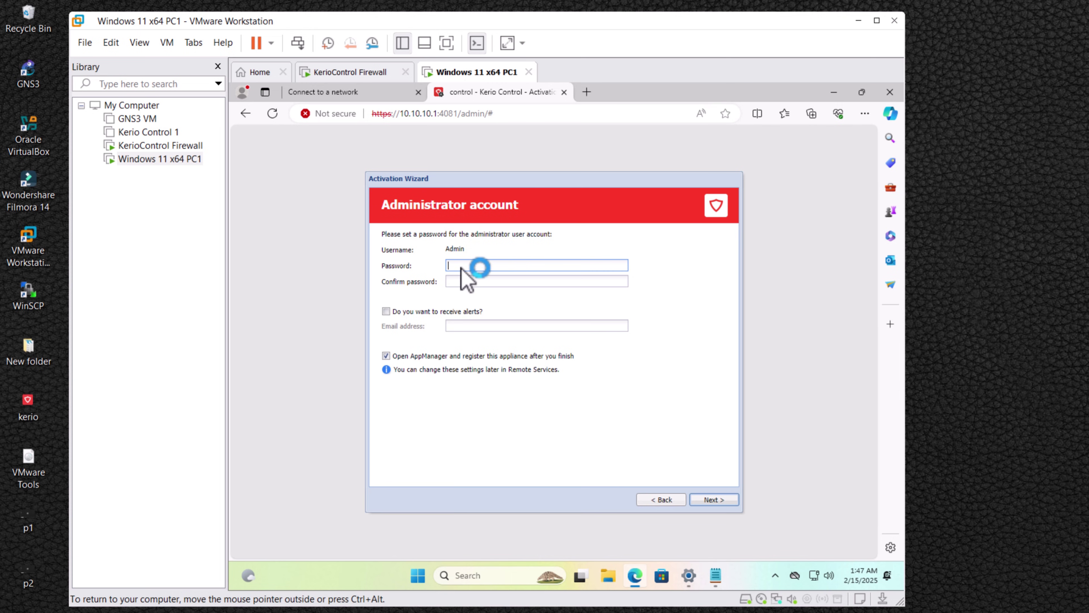
Set and confirm the admin password, log in as admin, then minimise Edge.
text(••••)
key(Tab)
text(••••)
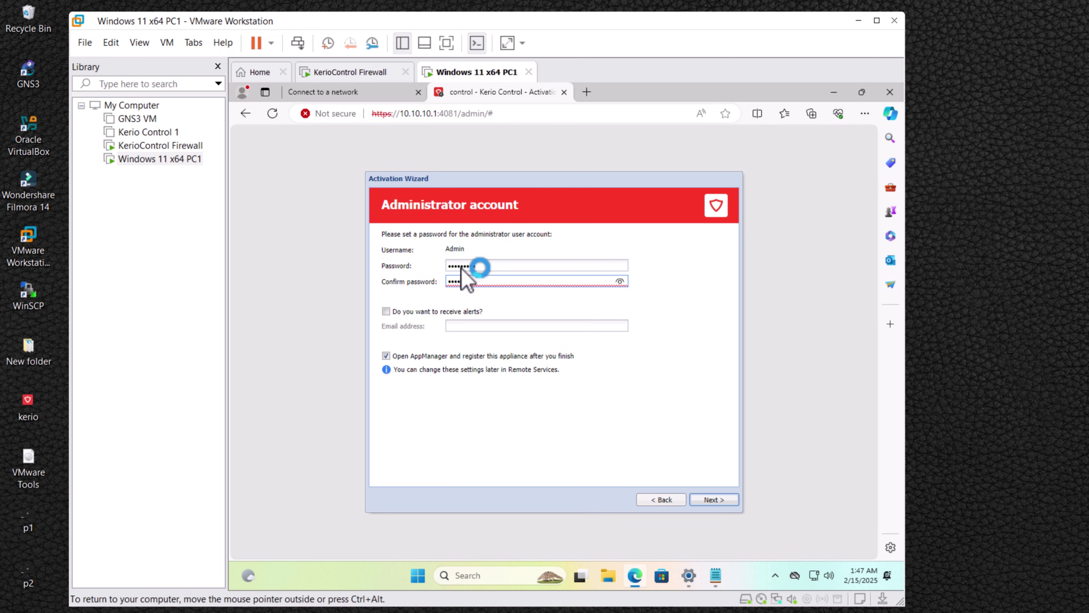
text(•••••)
click(713, 500)
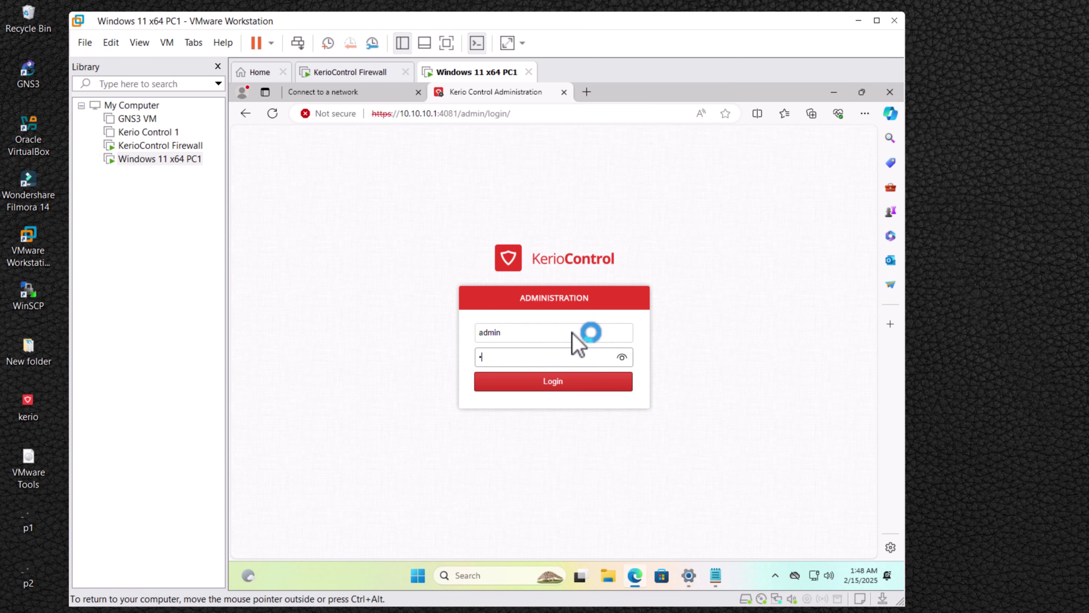
key(Return)
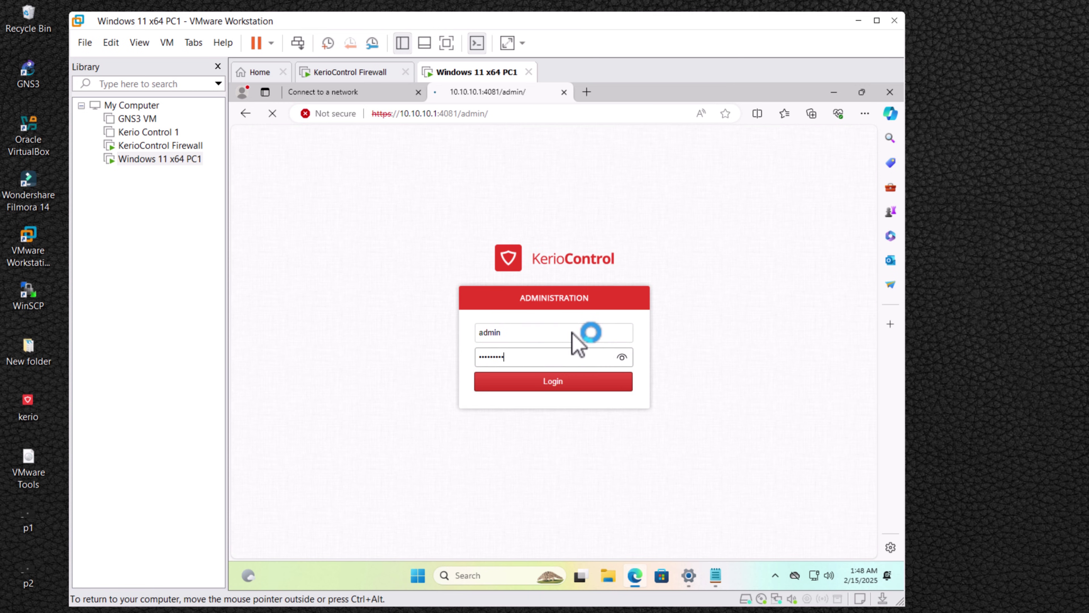
click(835, 92)
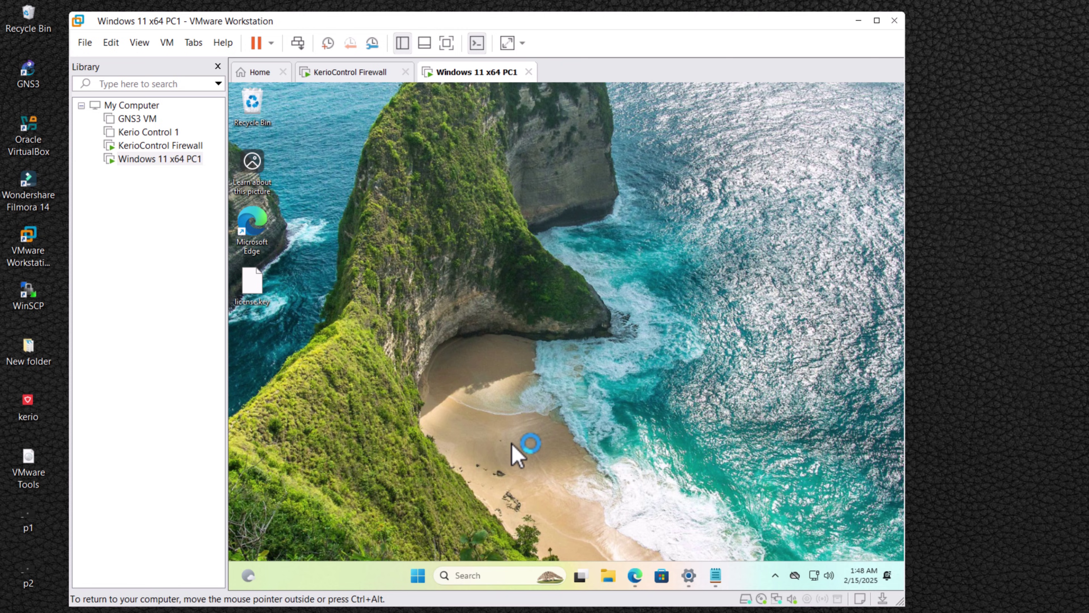
Run ping google.com -t in Command Prompt on PC1, then switch back to the KerioControl dashboard in Edge.
key(super)
text(cmd)
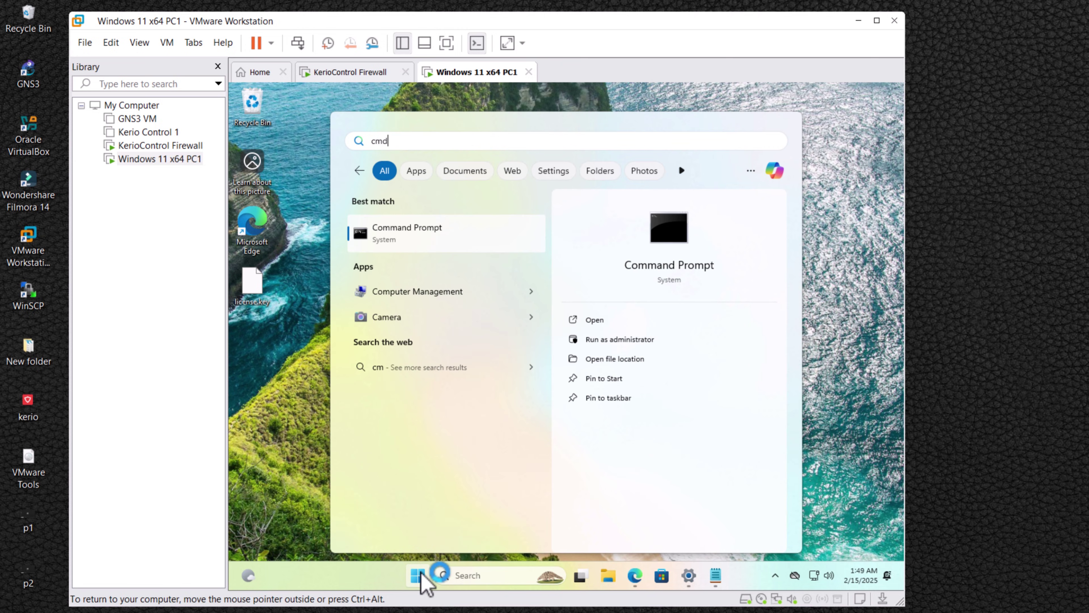
key(Return)
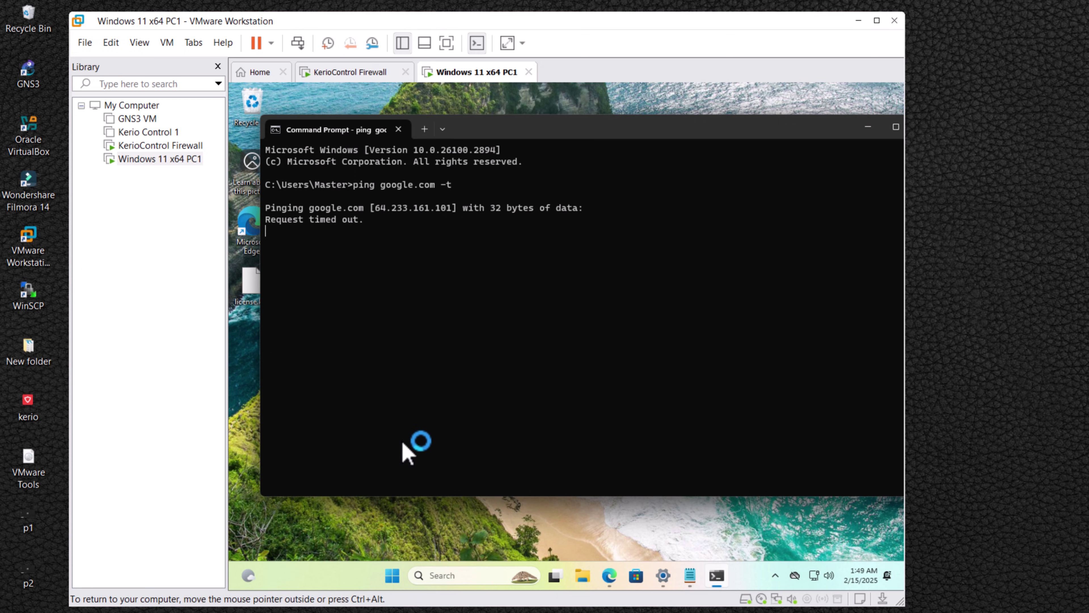
click(609, 577)
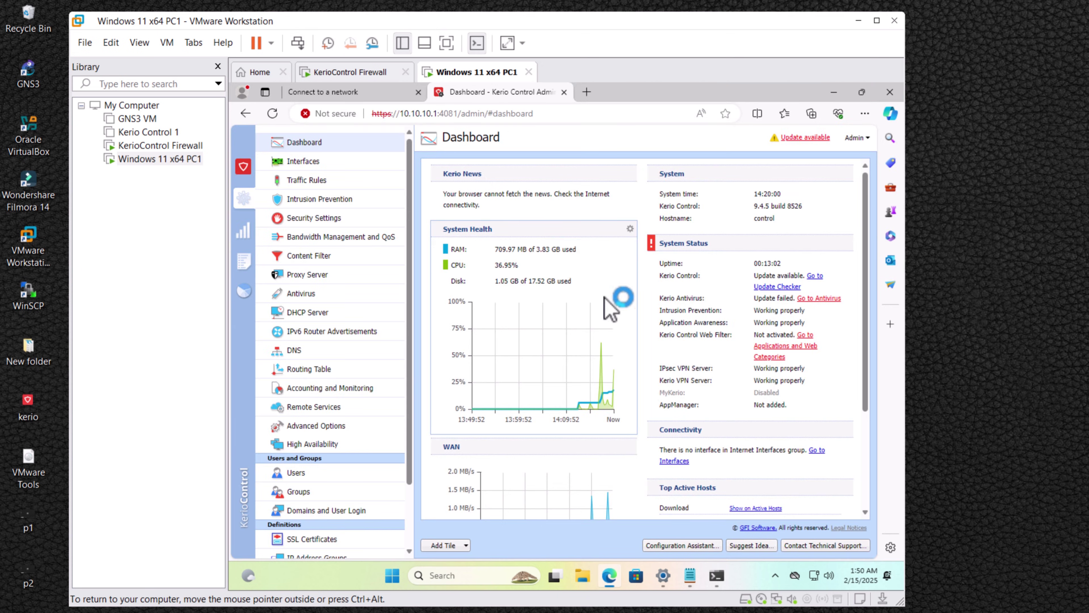
Drag the WAN interface (192.168.0.122) into the Internet Interfaces group and apply the change.
click(305, 162)
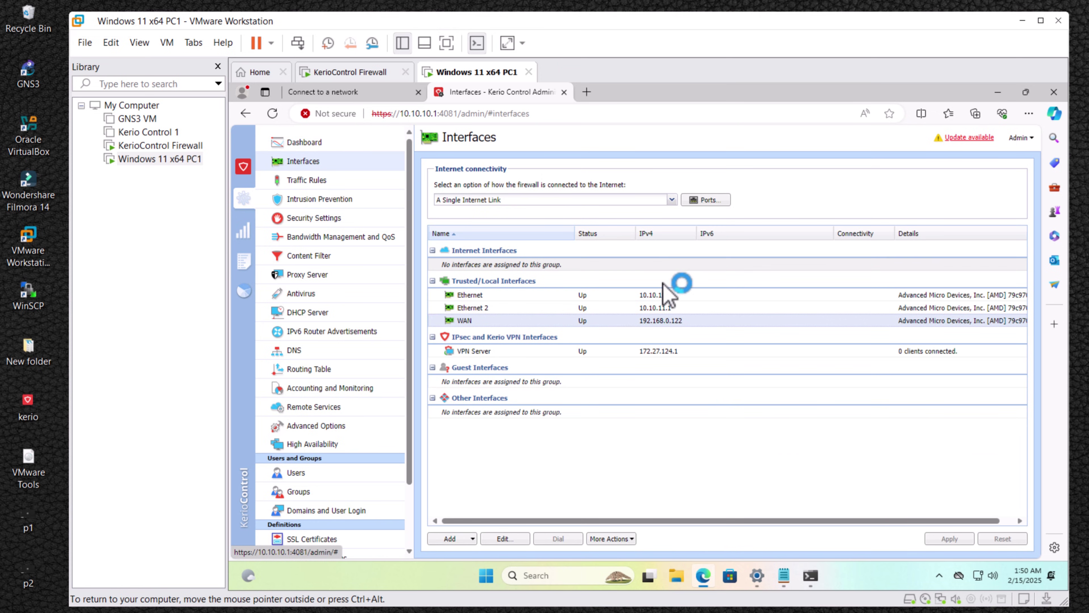
click(668, 296)
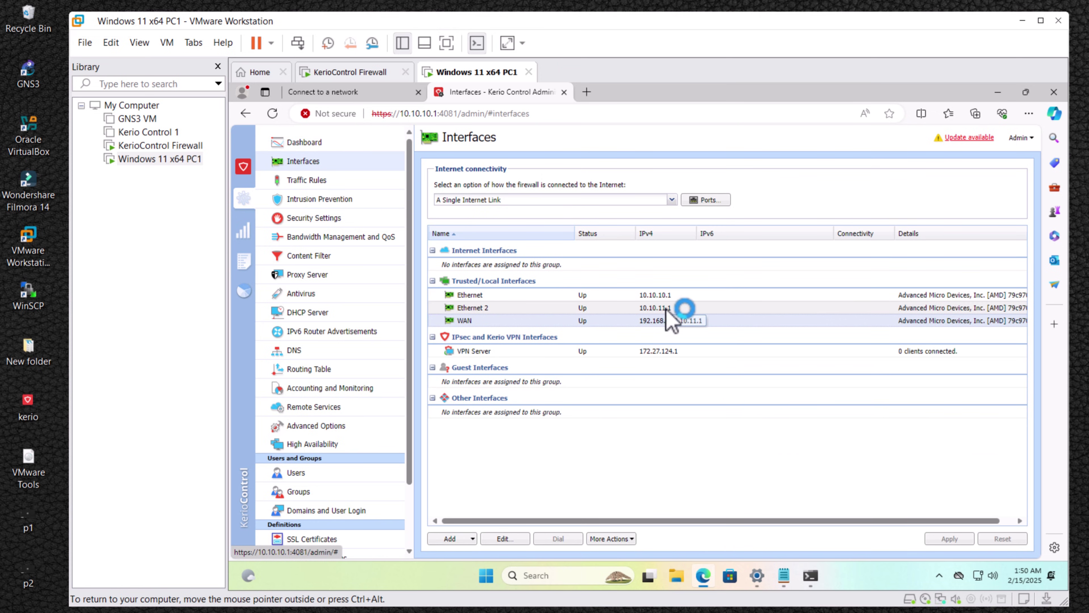
click(644, 321)
drag(644, 320, 625, 271)
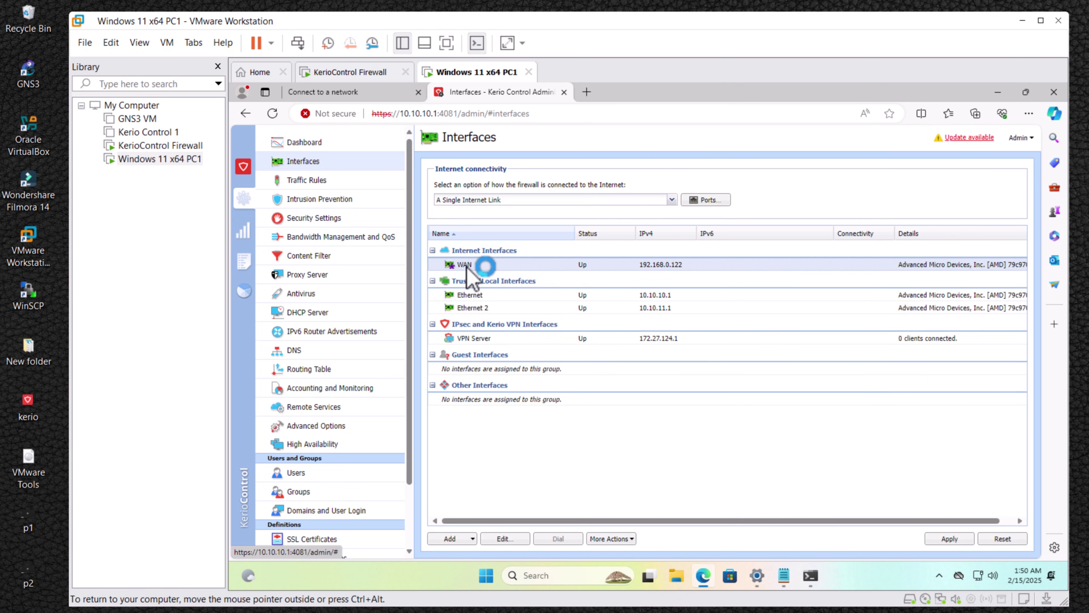
click(949, 538)
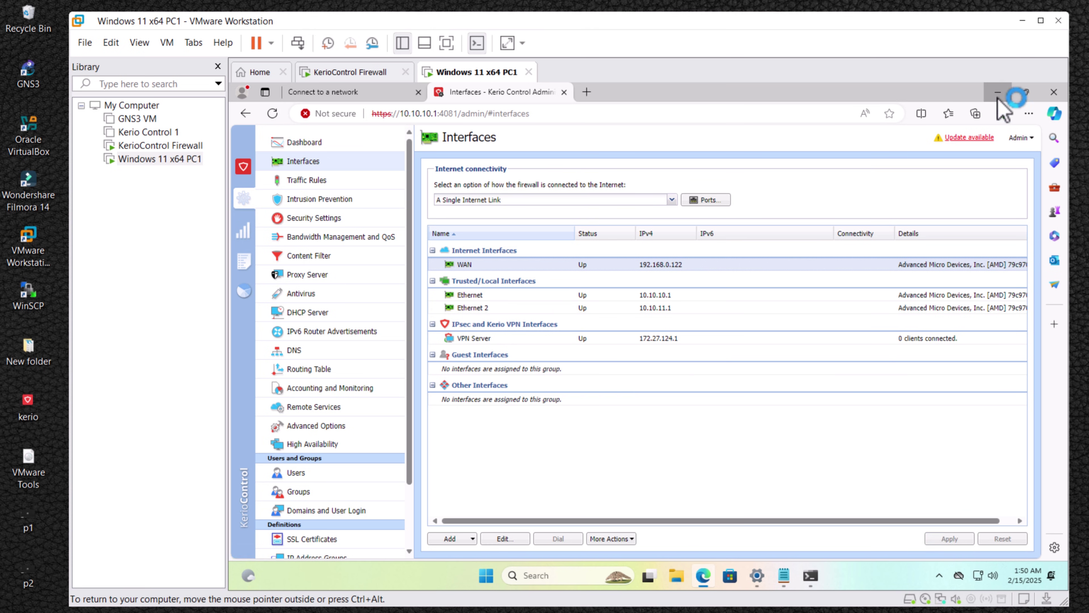
click(998, 92)
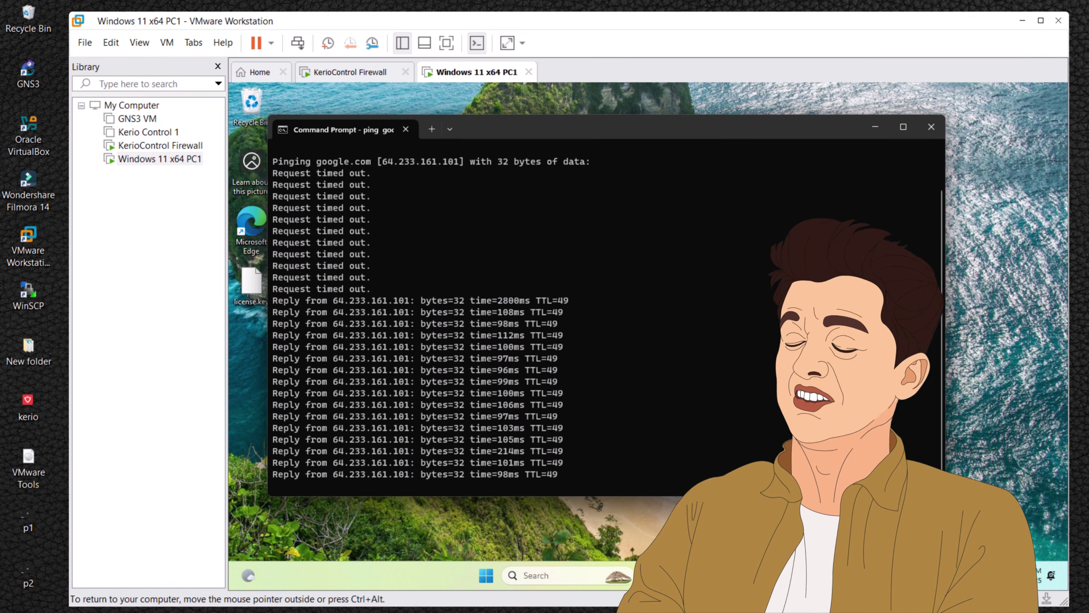
After the ping gets replies from 64.233.161.101, restore the KerioControl page in Edge.
click(705, 575)
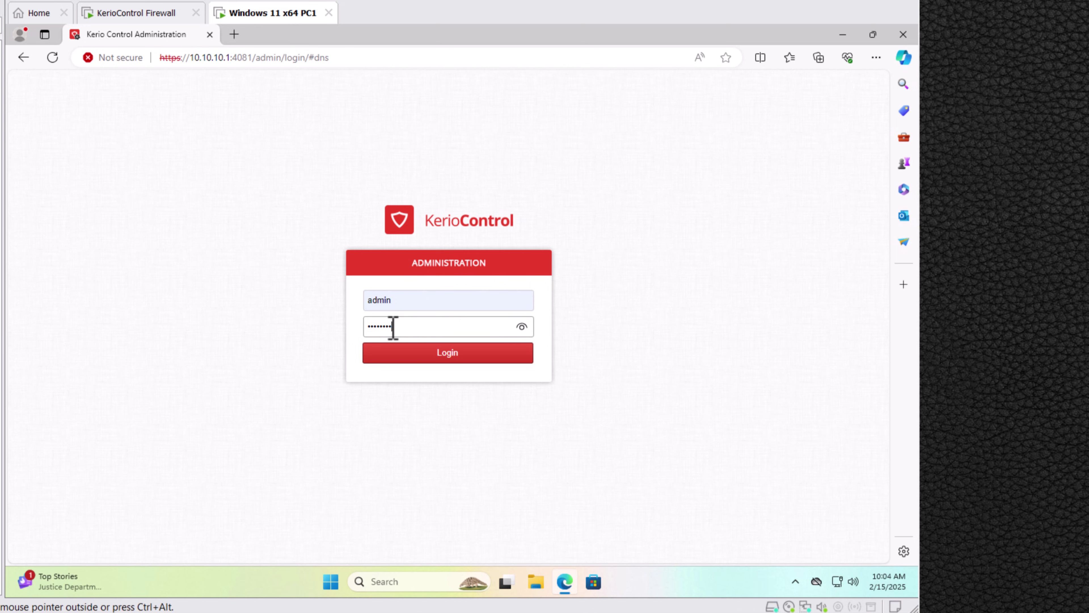
Log in to KerioControl Administration and look through the Dashboard tiles, including WAN status and top active hosts.
click(402, 355)
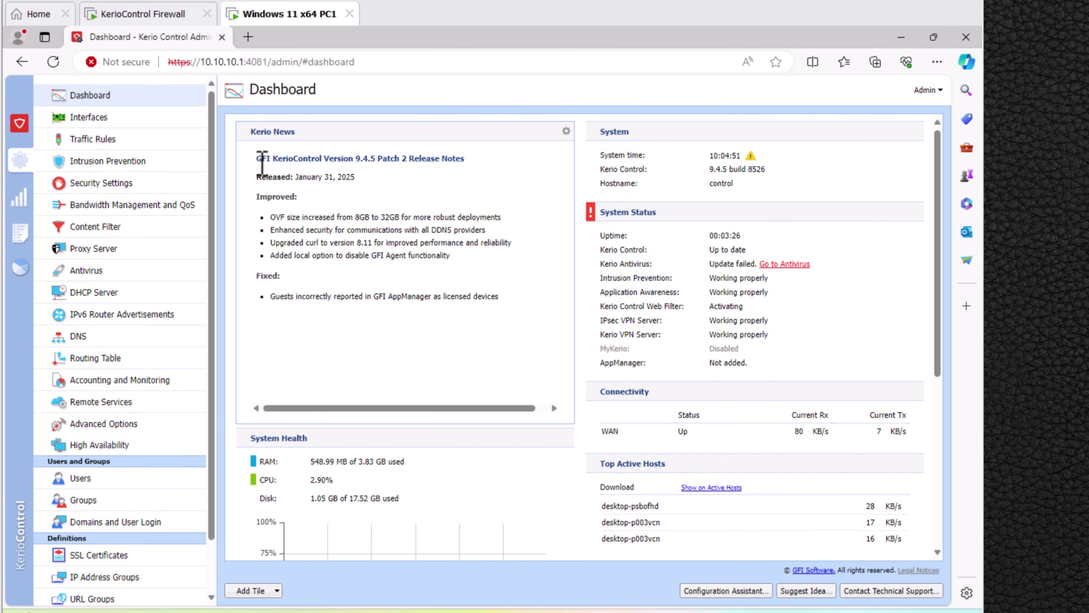
drag(259, 160, 464, 159)
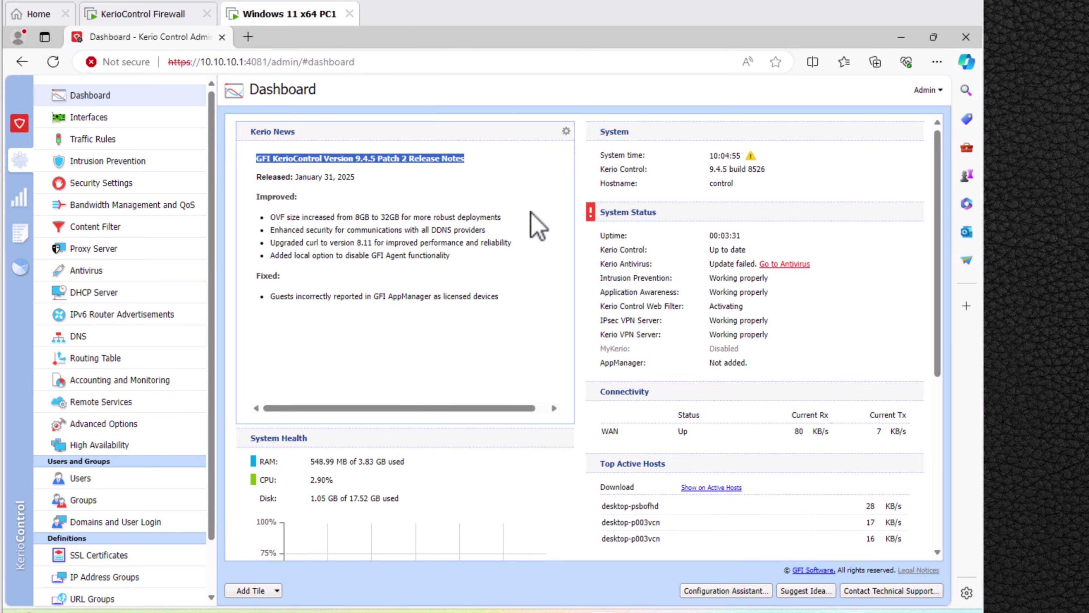
key(Tab)
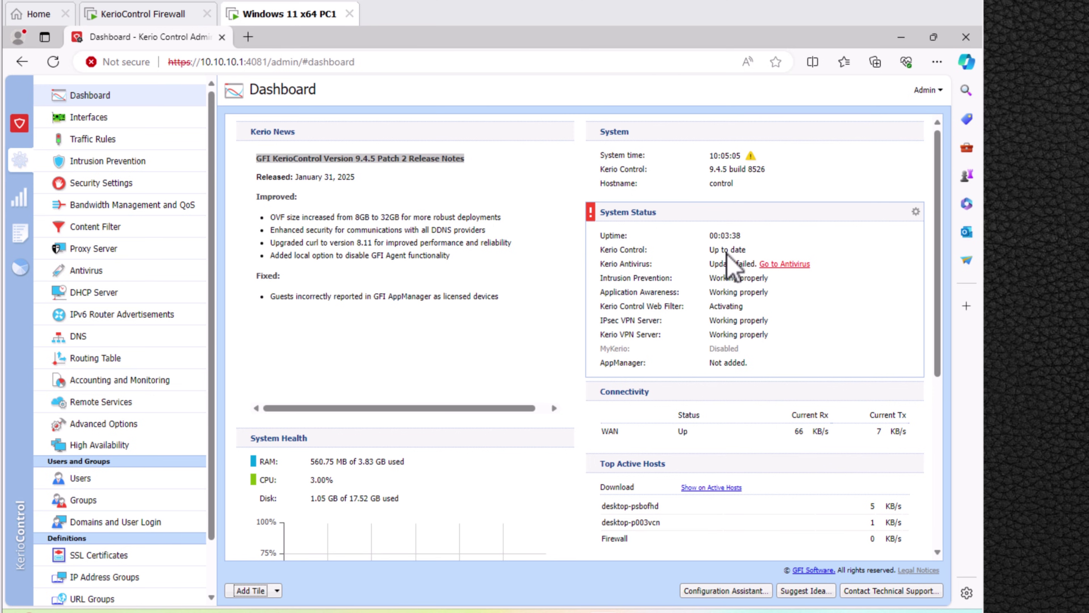
scroll(488, 317, down, 5)
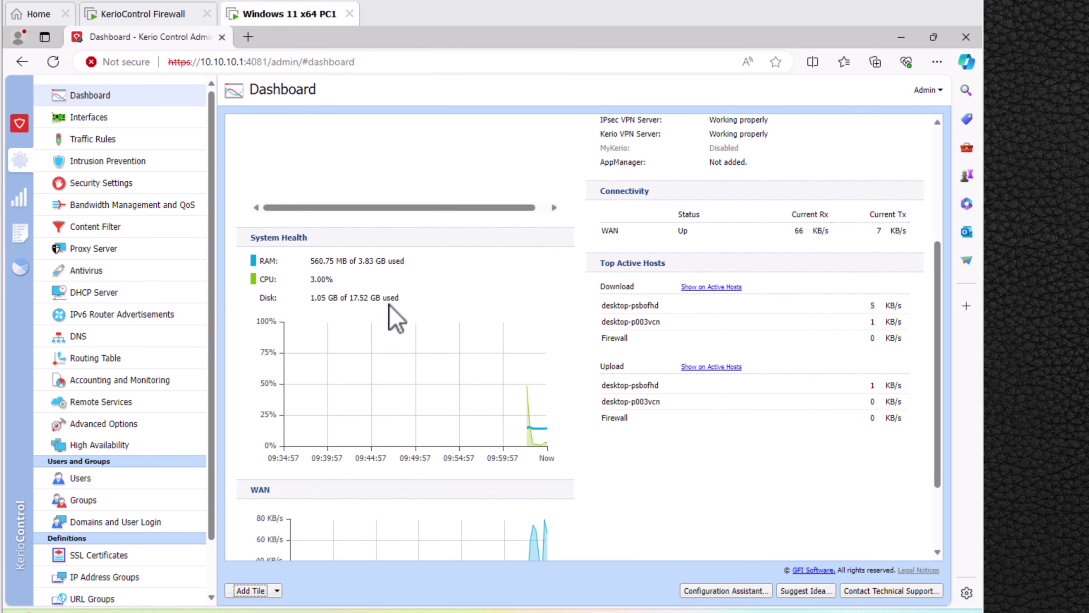
scroll(386, 307, down, 2)
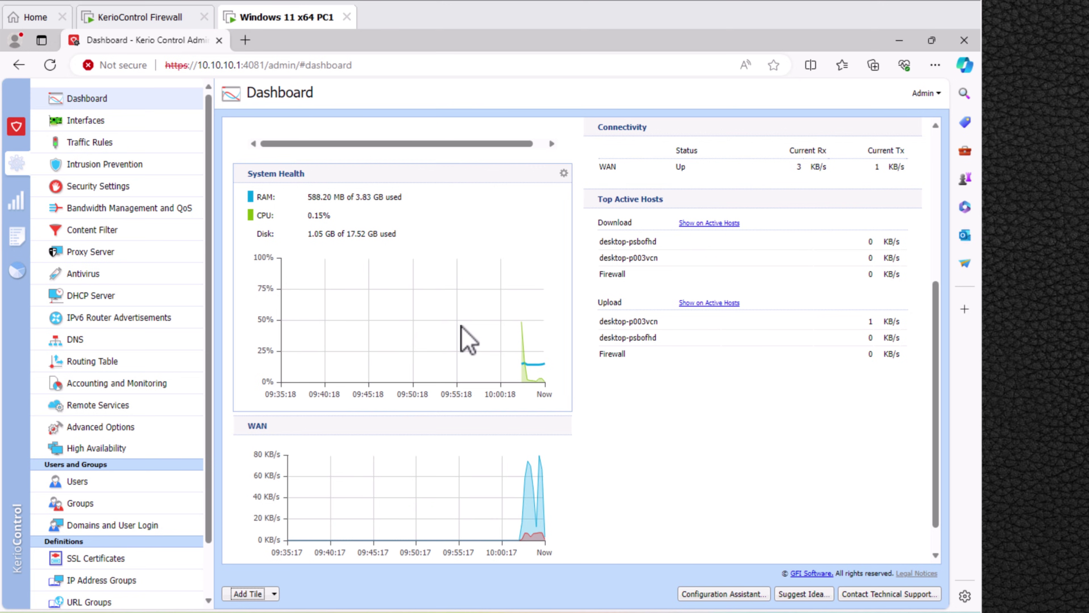
scroll(459, 338, down, 1)
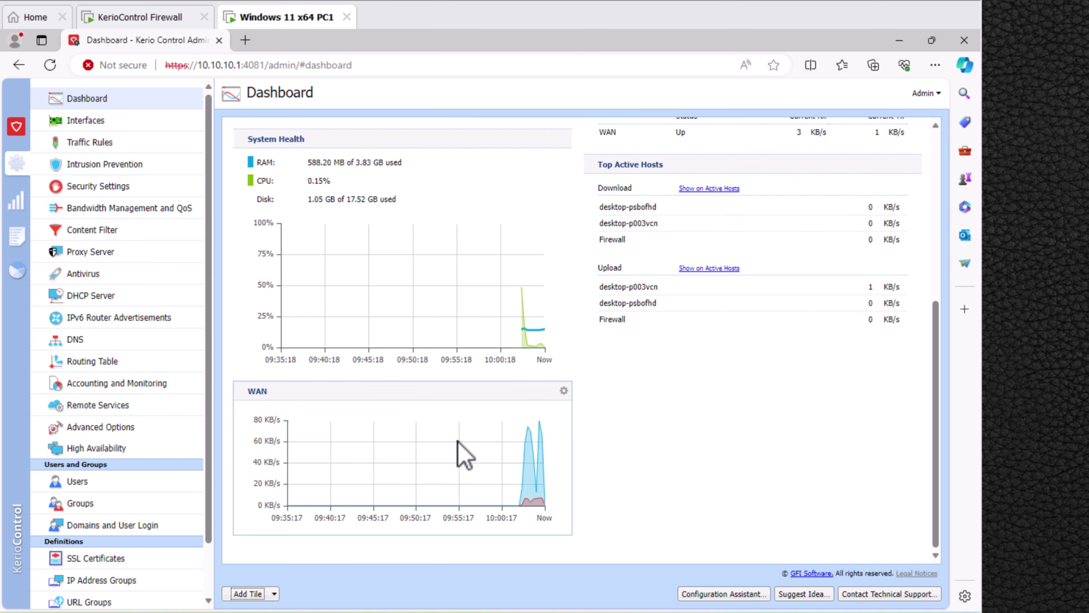
scroll(429, 424, up, 8)
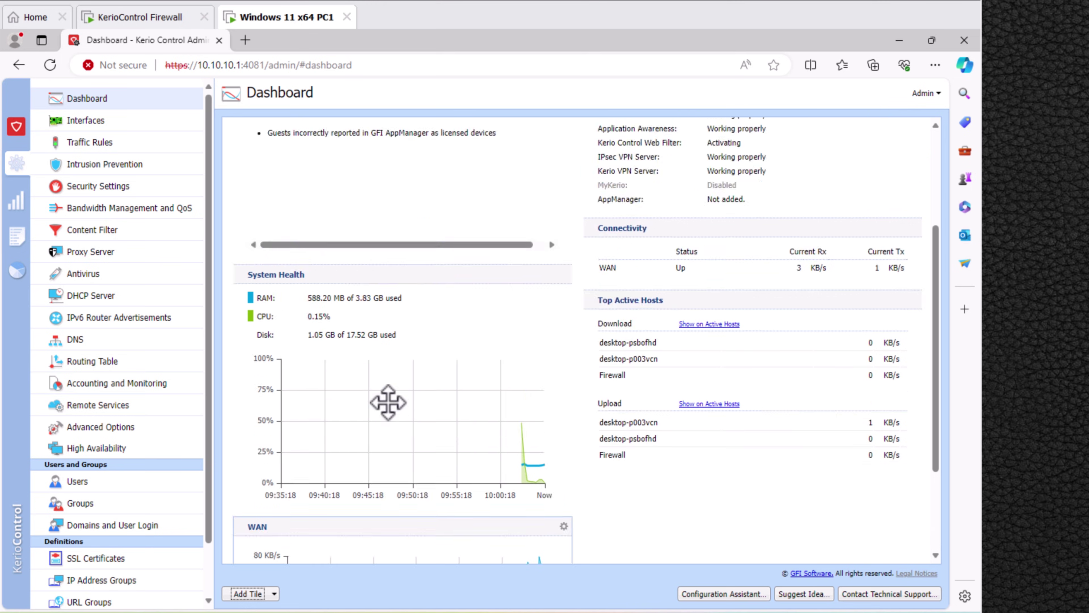
Remove the Kerio News and System Status tiles from the dashboard.
right_click(372, 140)
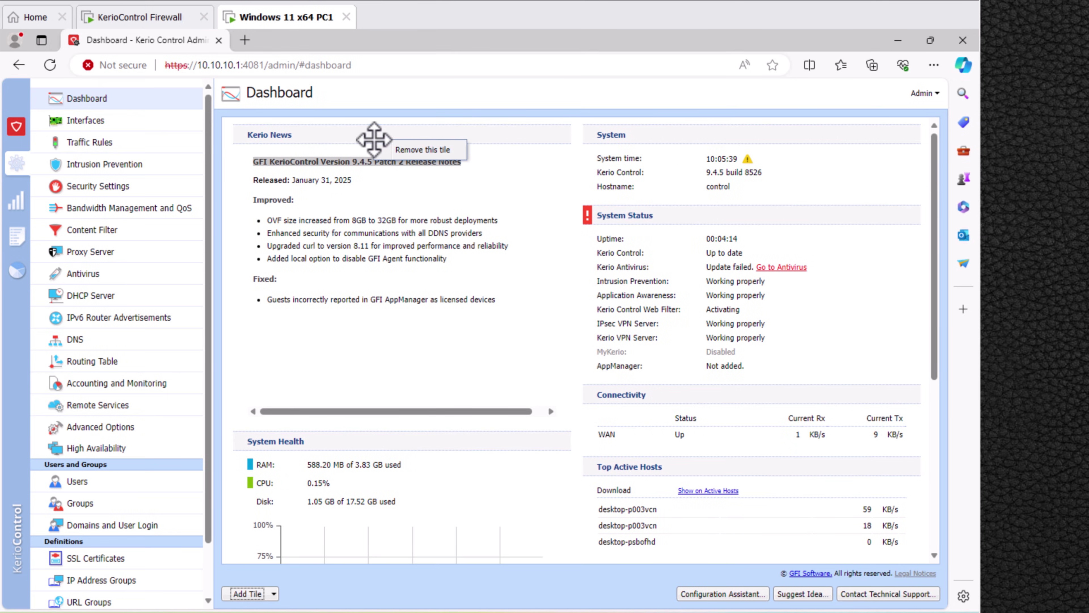
click(405, 152)
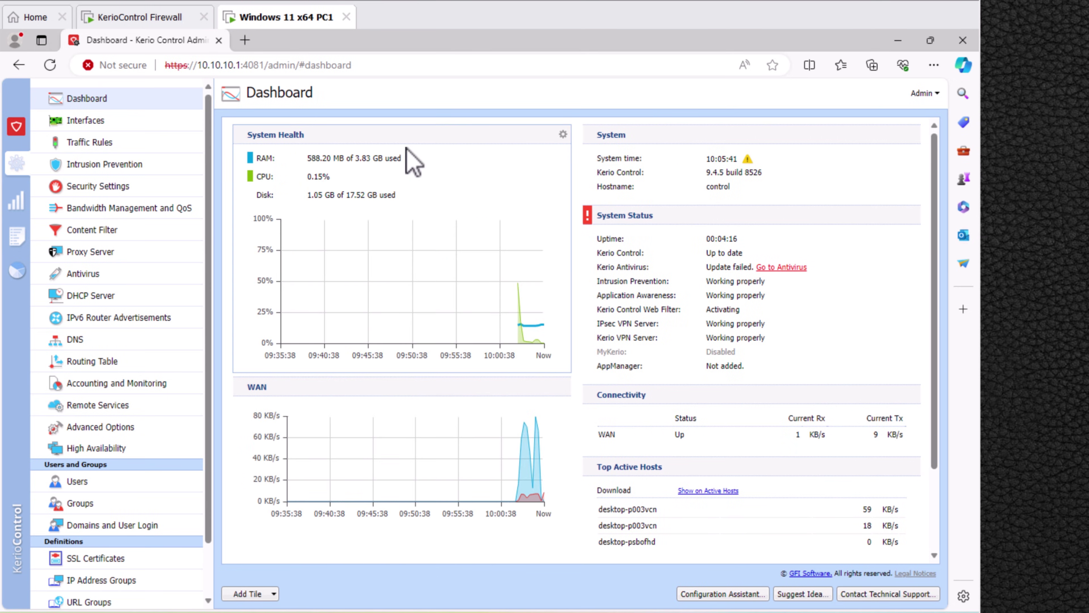
right_click(658, 218)
click(686, 229)
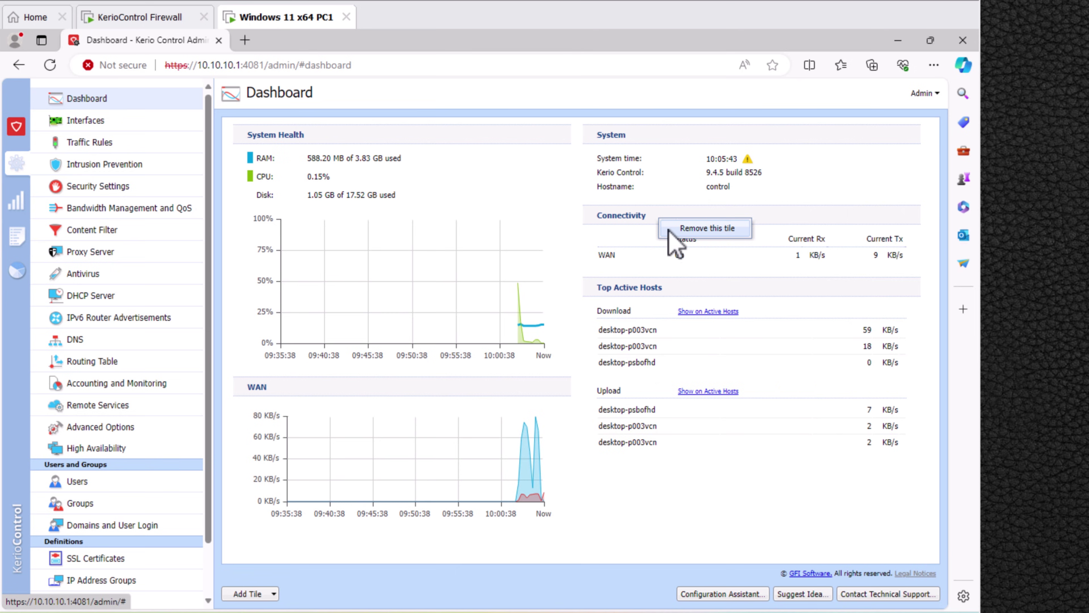
Move the WAN graph to the top of the left column and Top Active Hosts to the top of the right.
mouse_move(418, 385)
mouse_down()
mouse_move(406, 341)
mouse_move(416, 160)
mouse_move(457, 279)
mouse_up()
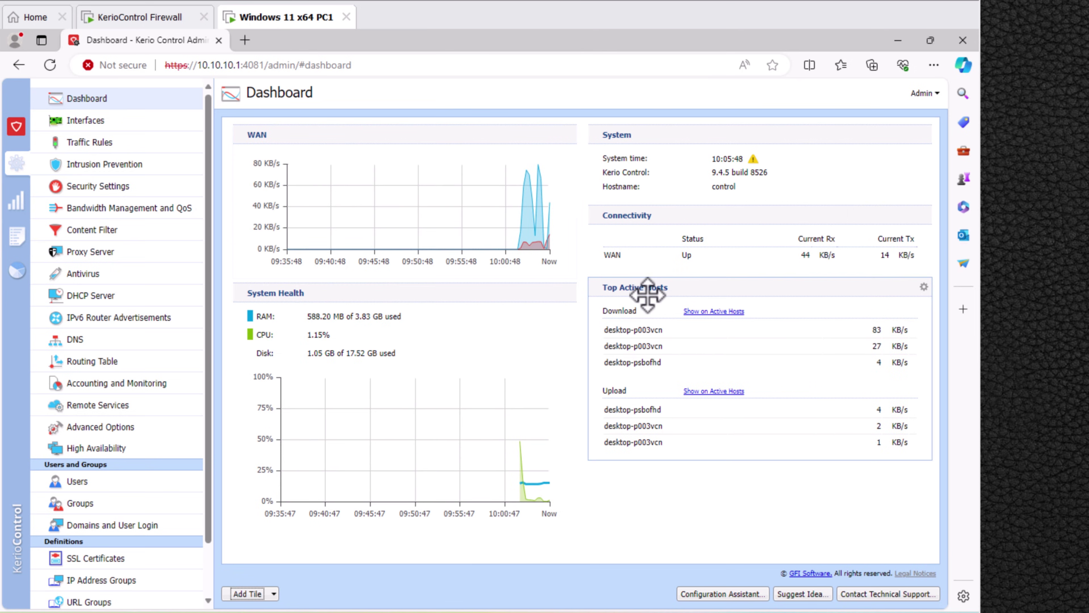
drag(657, 287, 652, 148)
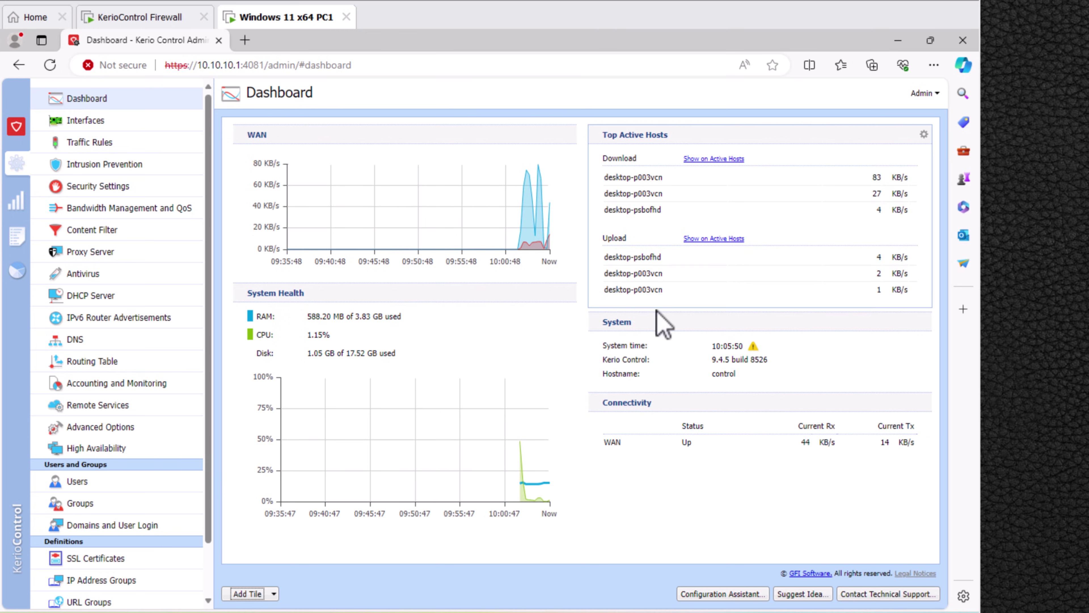
drag(693, 401, 353, 156)
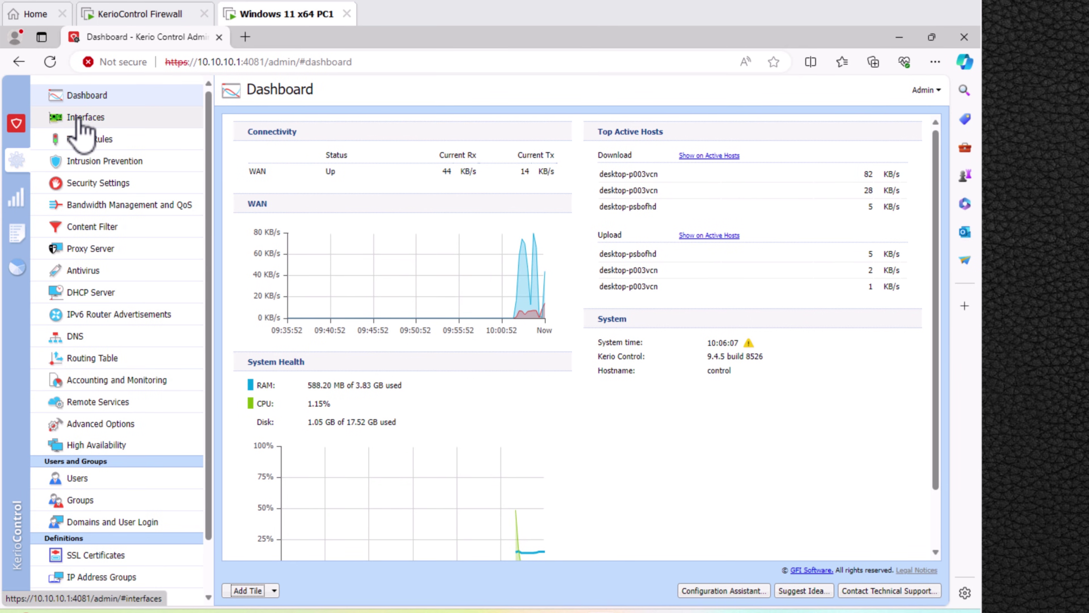
Switch the WAN interface to Manual IPv4 configuration and add DNS servers 8.8.8.8 and 8.8.4.4.
click(82, 133)
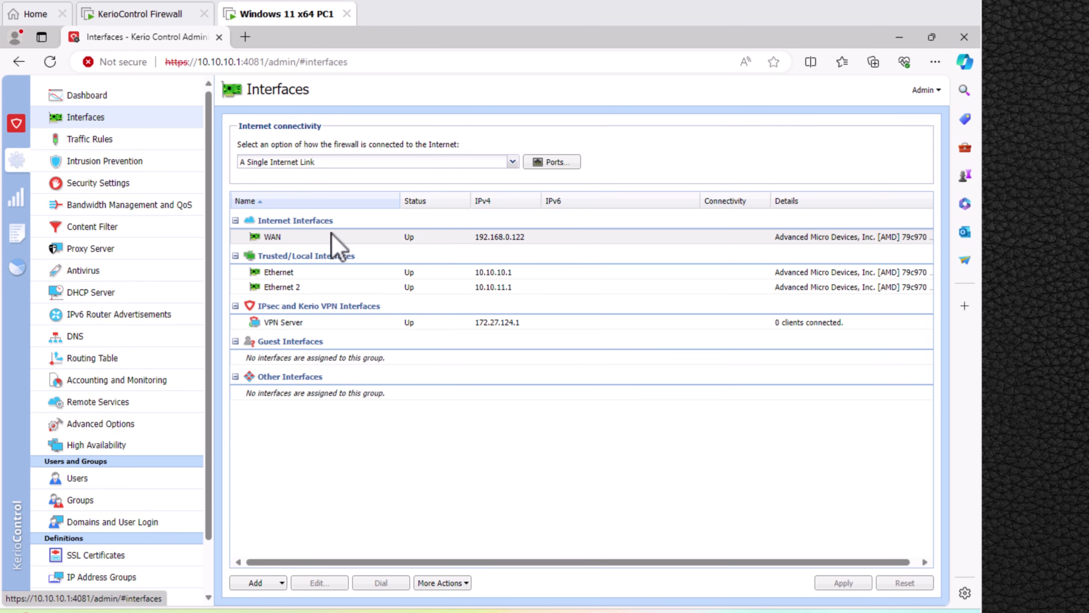
click(321, 237)
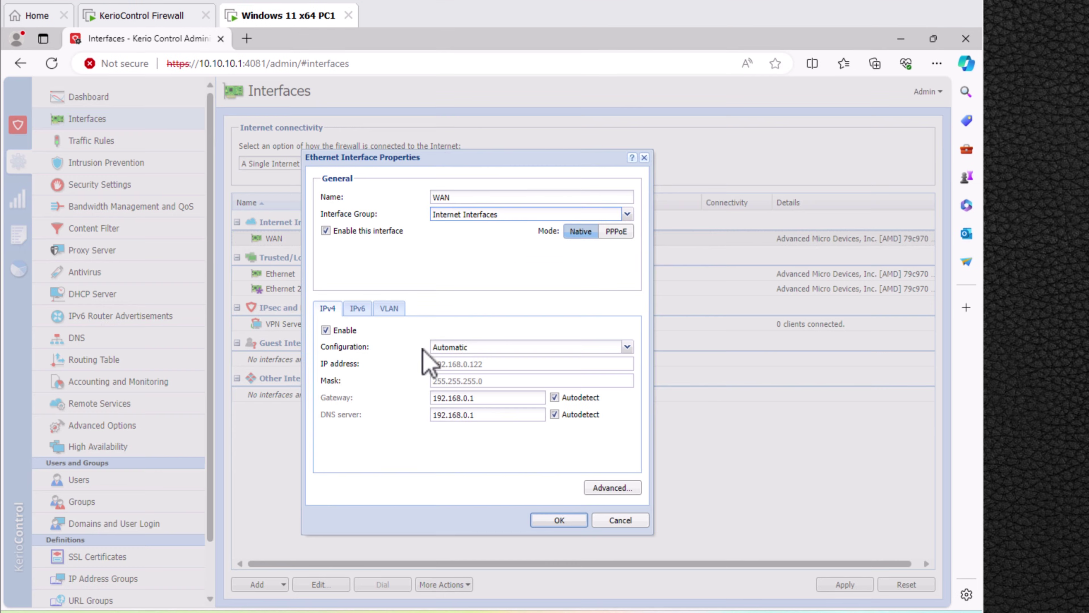
click(466, 347)
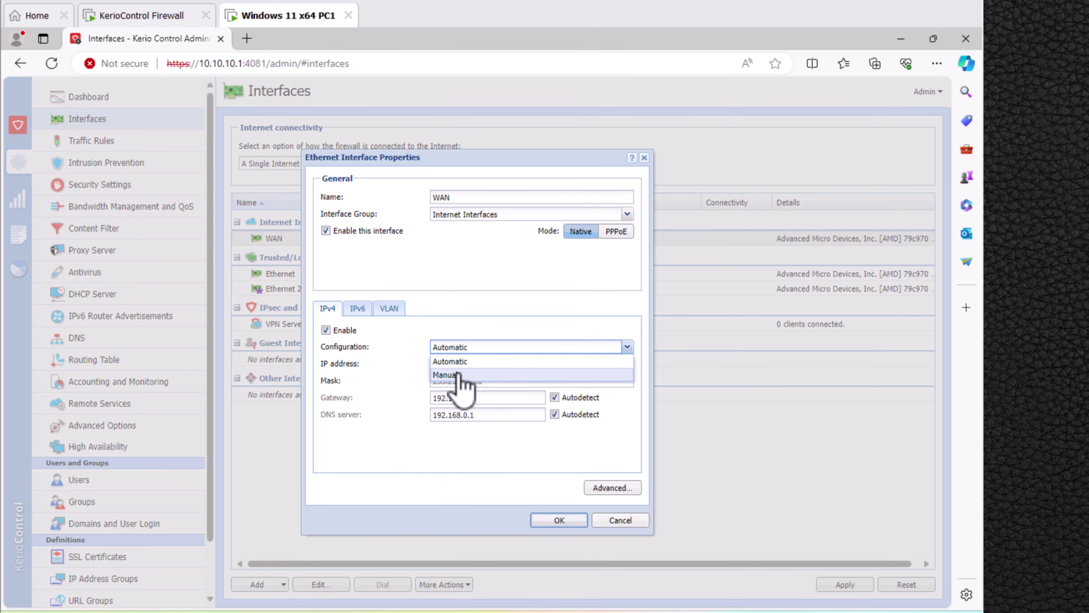
click(448, 374)
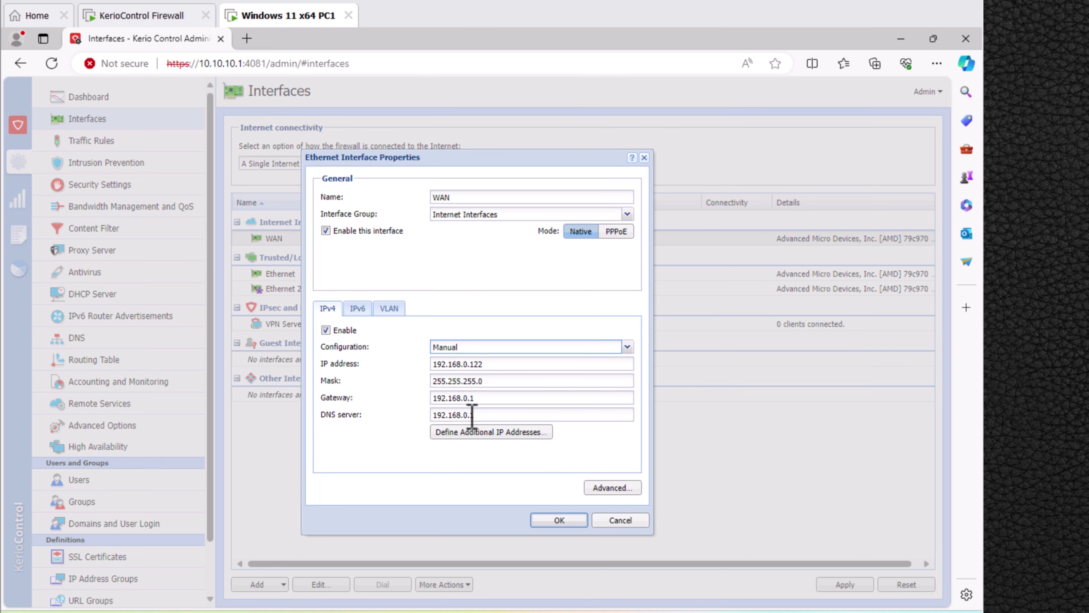
click(482, 415)
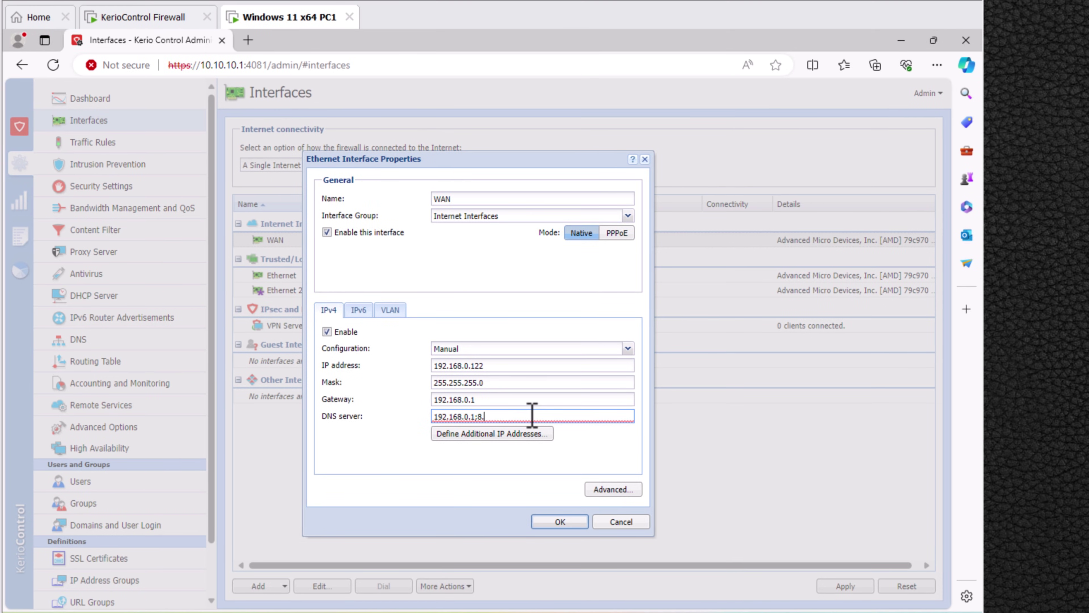
text(;8.8.8)
text(.8;8.8)
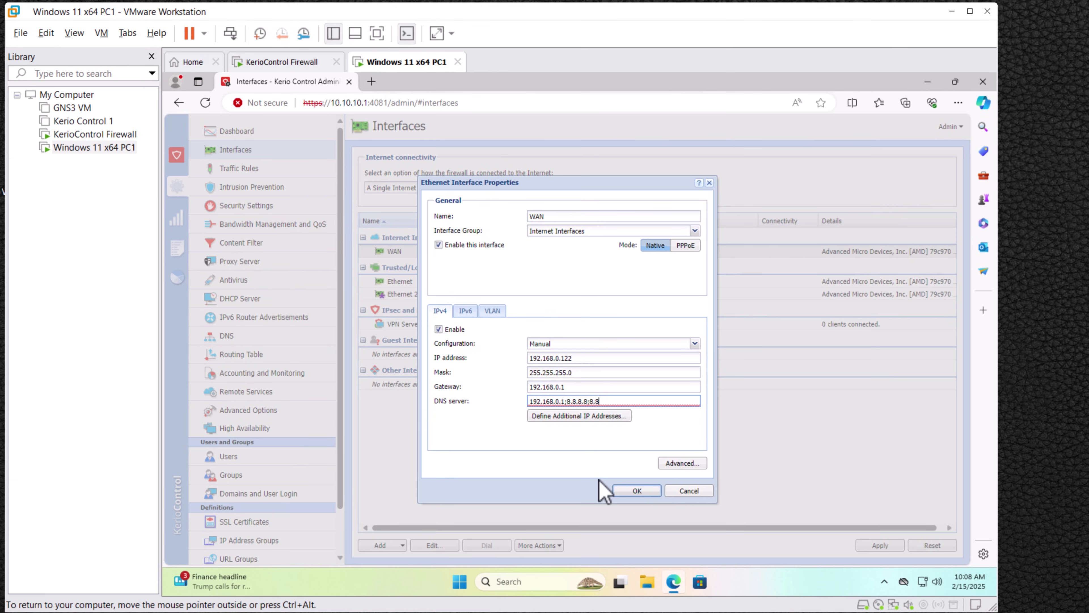
text(.4.4)
click(637, 490)
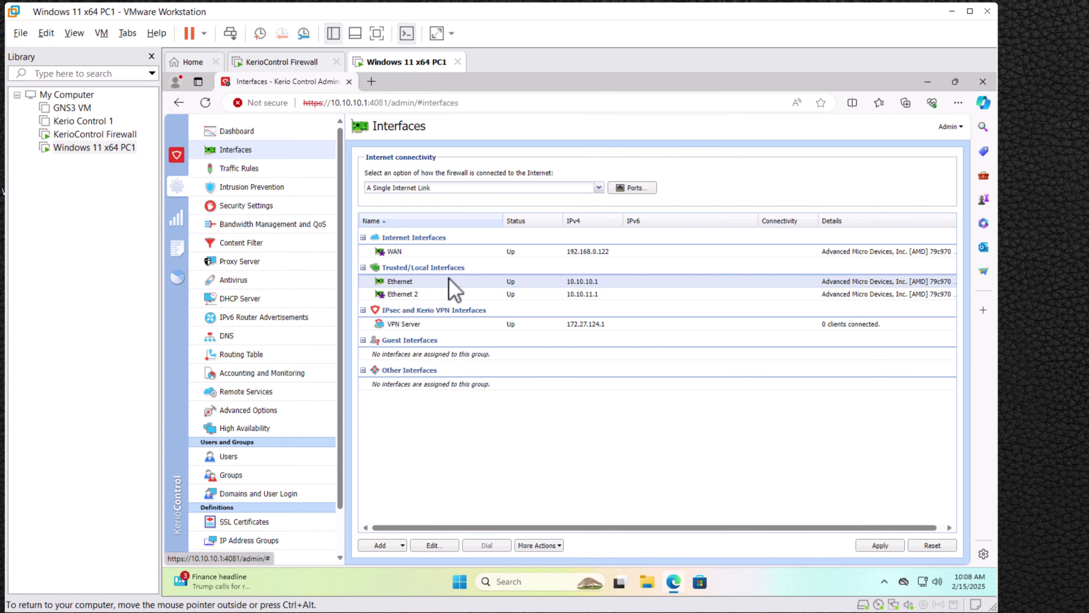
Rename Ethernet to LAN and Ethernet 2 to DMZ, and apply the interface changes.
double_click(536, 281)
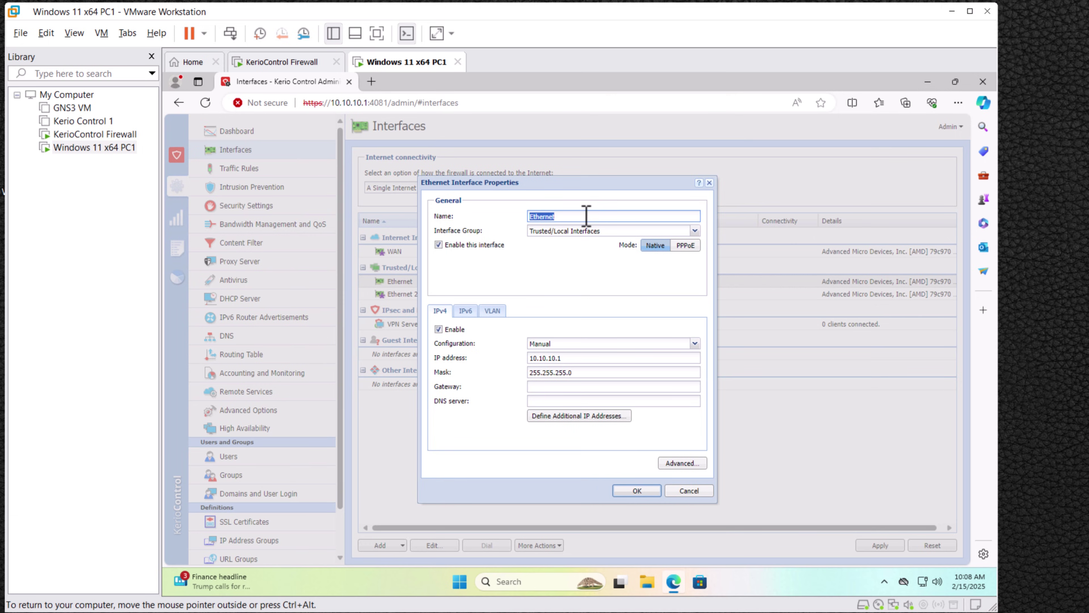
click(638, 491)
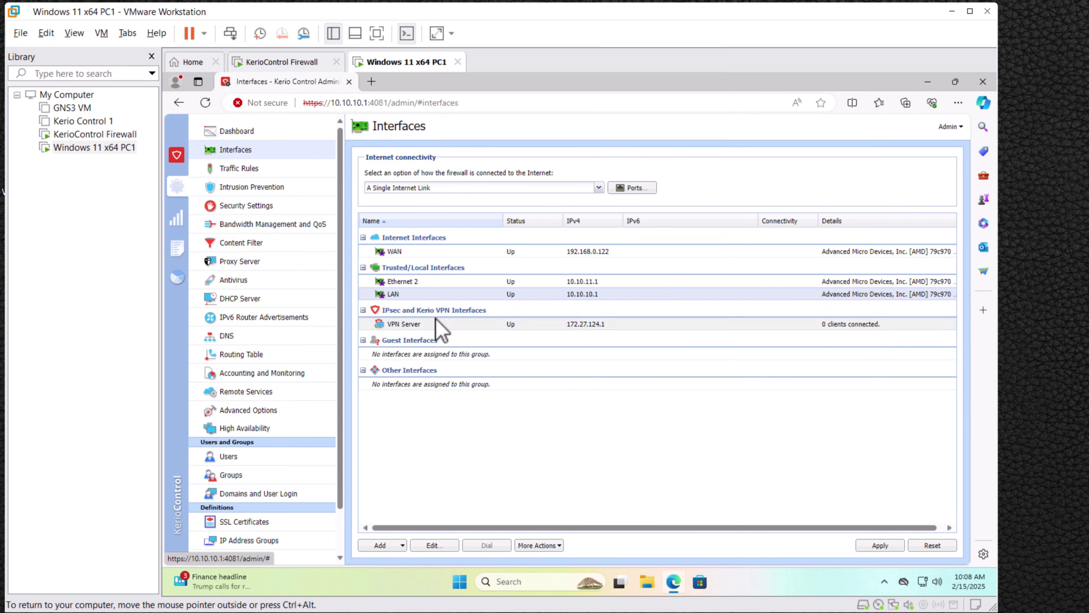
double_click(416, 282)
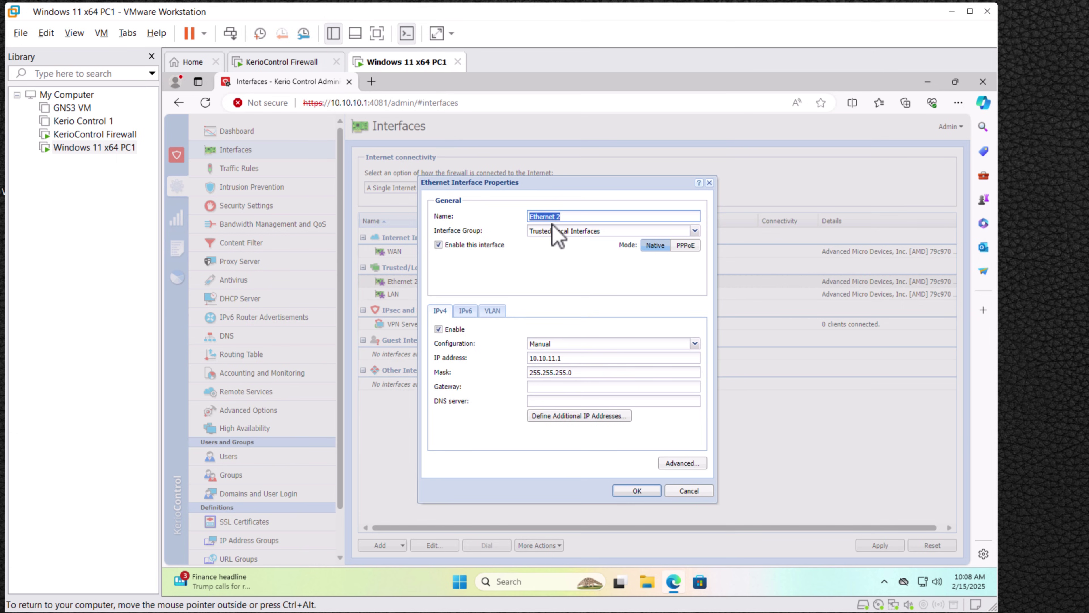
text(DMZ)
click(636, 490)
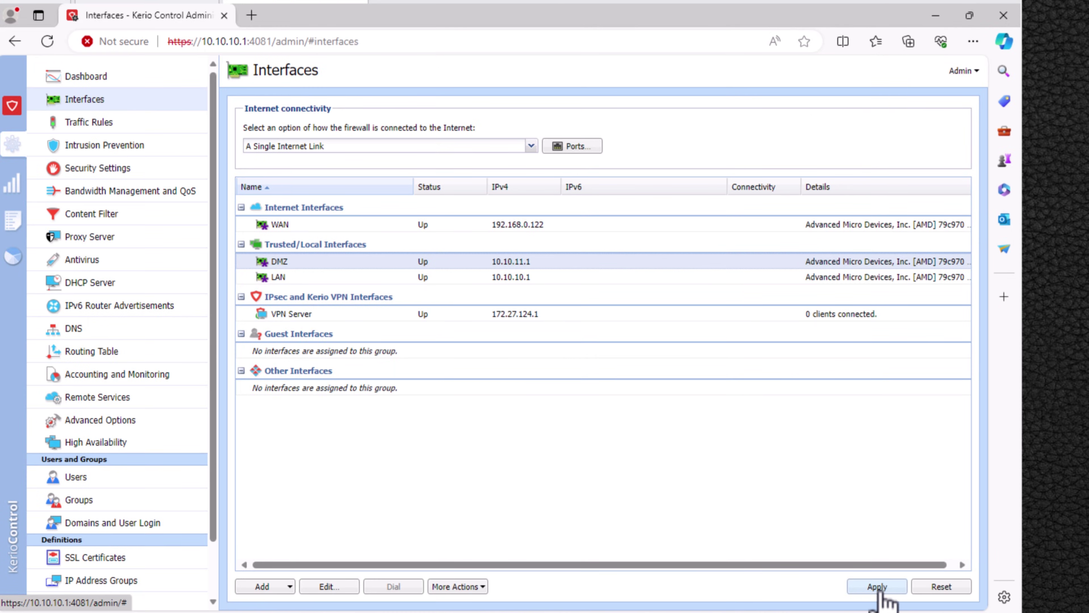
click(878, 587)
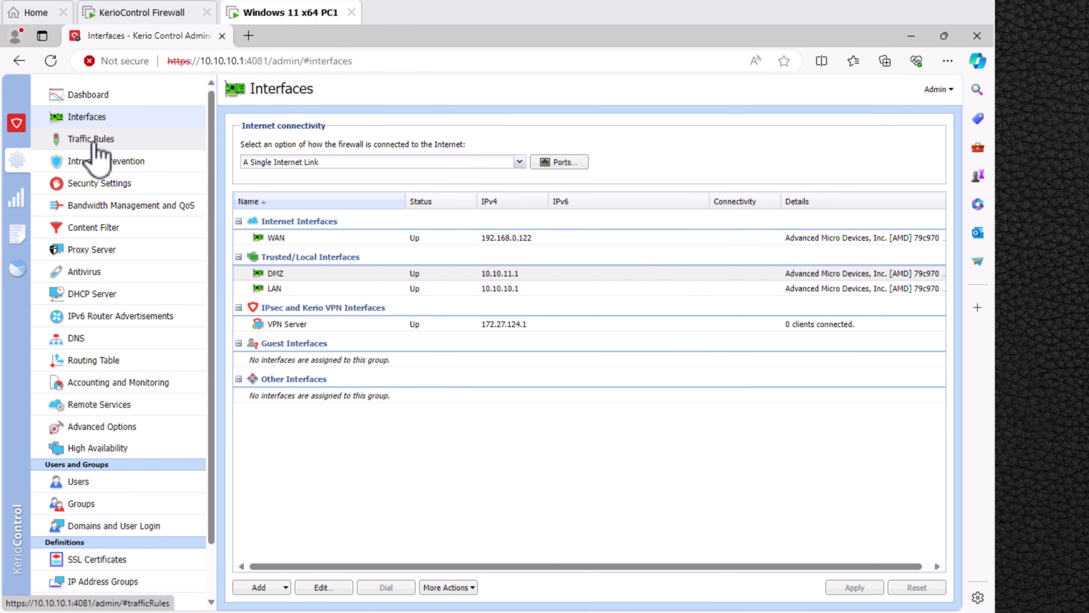
Navigate via Traffic Rules and Intrusion Prevention to the Security Settings page.
click(96, 142)
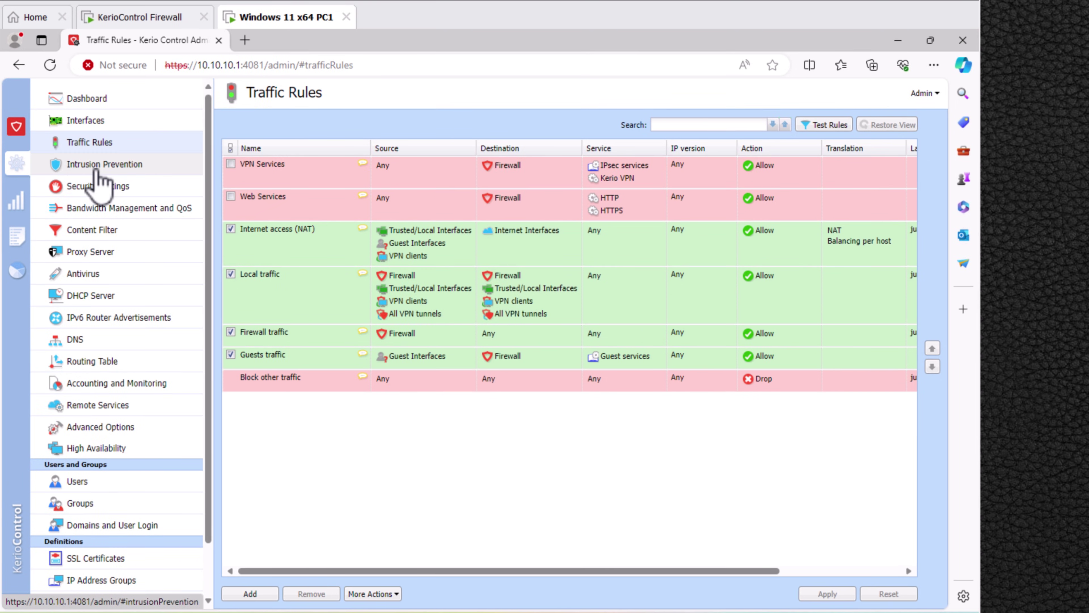
click(100, 178)
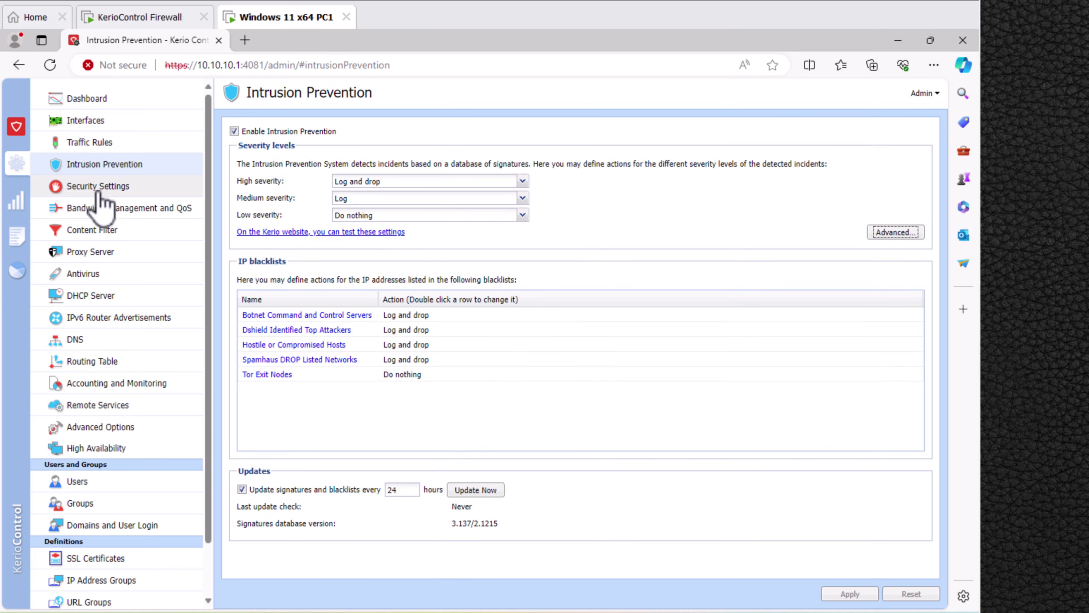
click(100, 202)
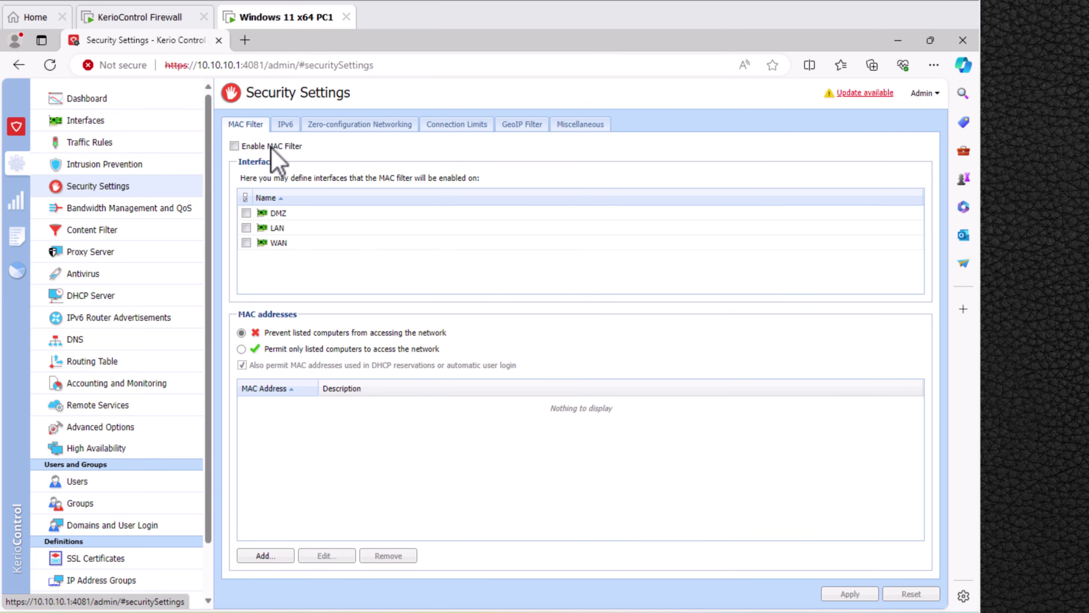
Enable the MAC filter on LAN, leaving blocking of listed computers selected, then return to the Dashboard.
click(235, 147)
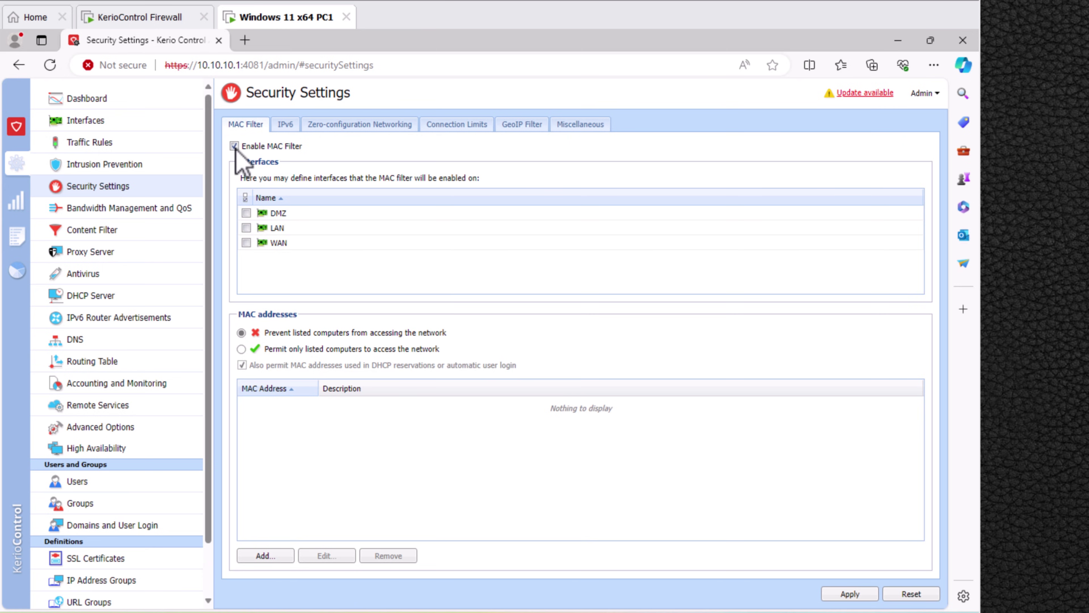
click(246, 228)
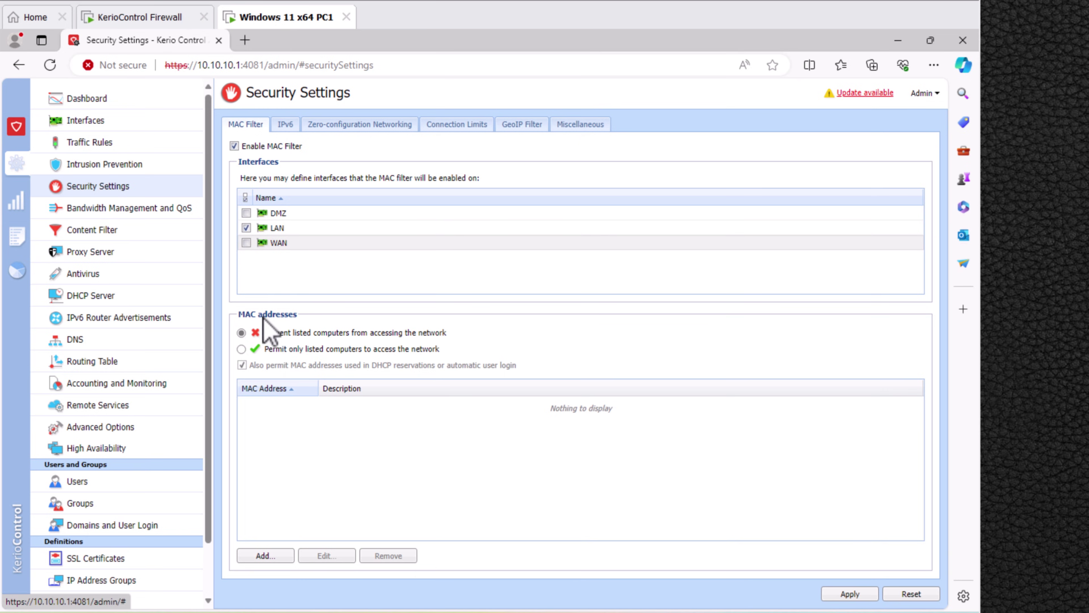
click(241, 349)
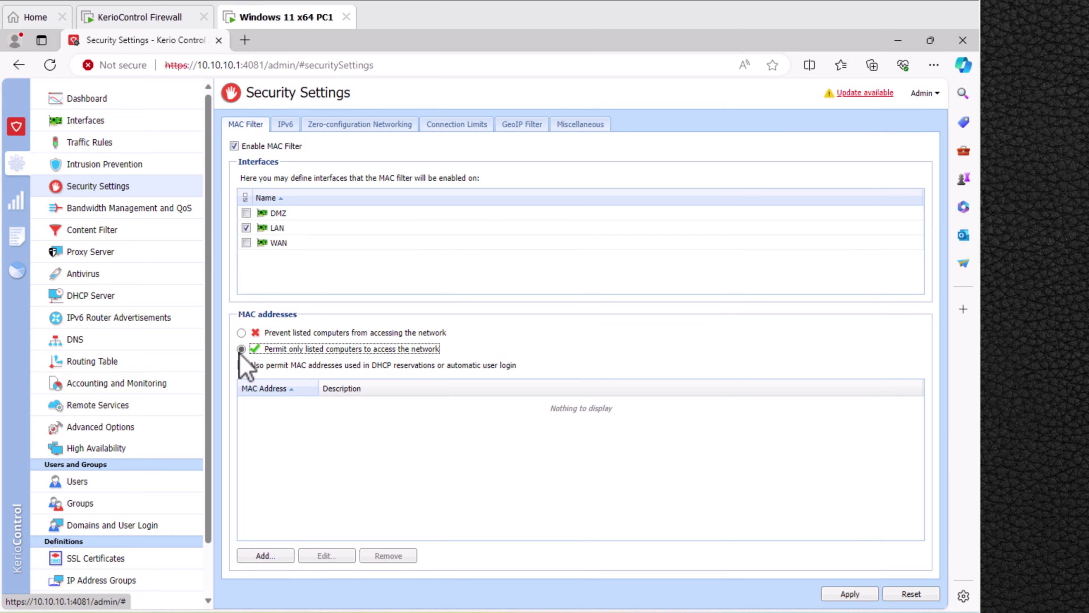
click(241, 333)
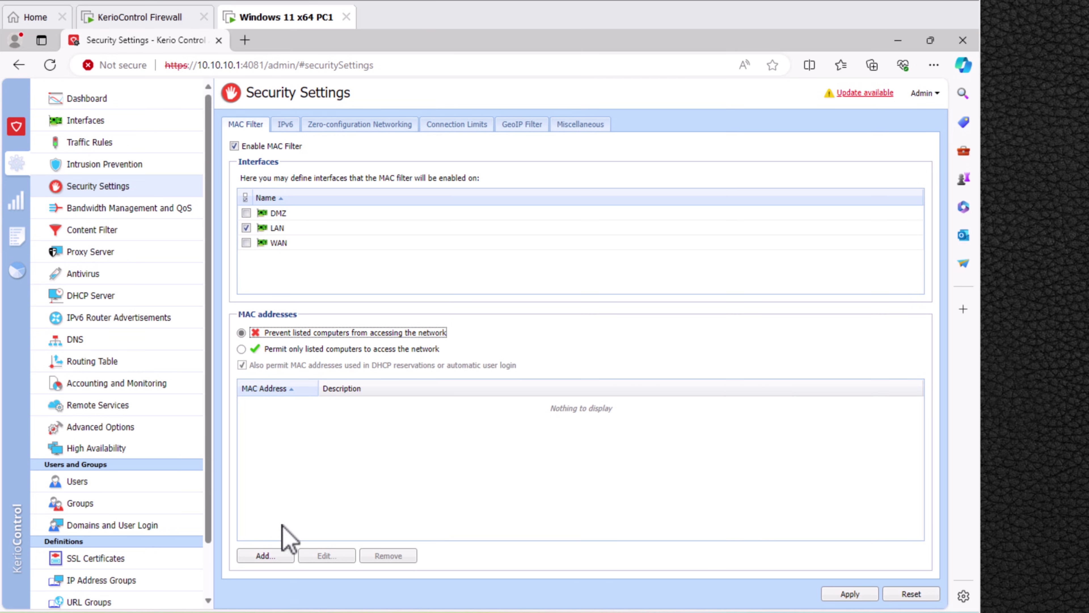
click(273, 557)
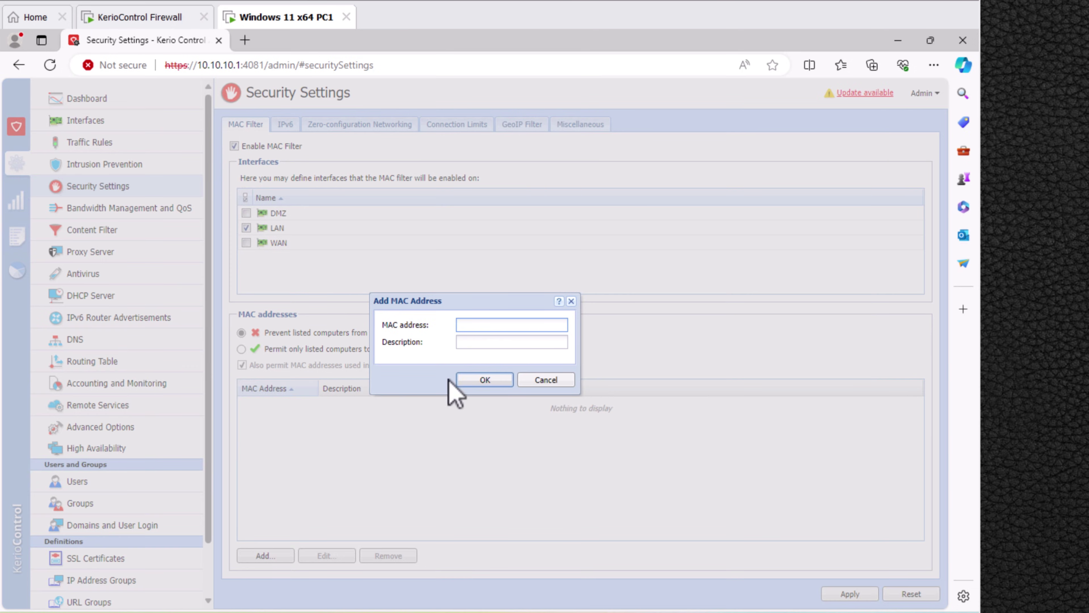
key(Escape)
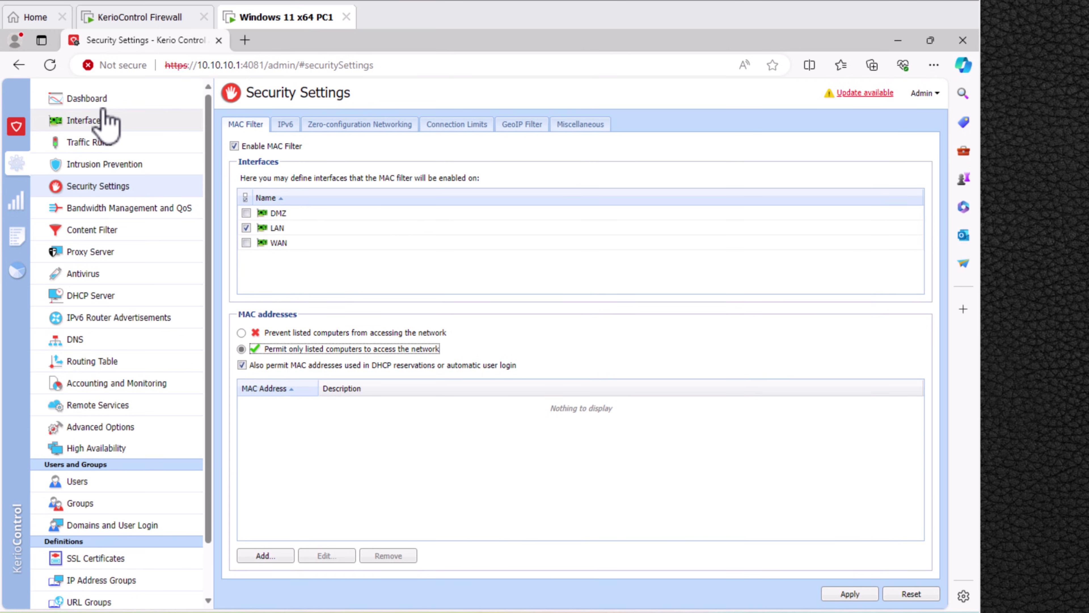
click(87, 99)
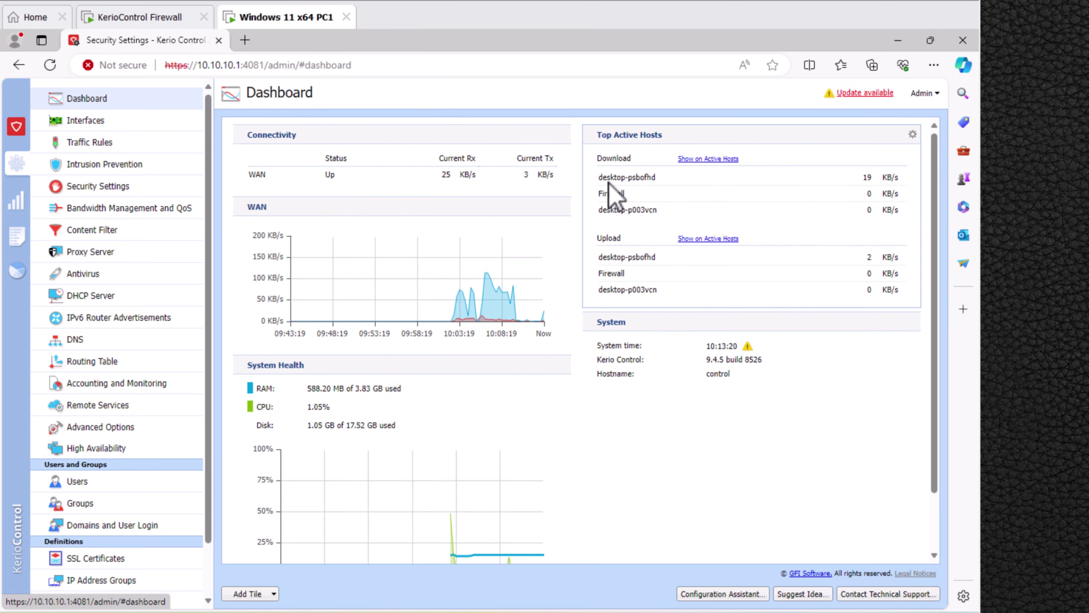
Copy the MAC address of active host desktop-psbofhd from its host details.
click(707, 159)
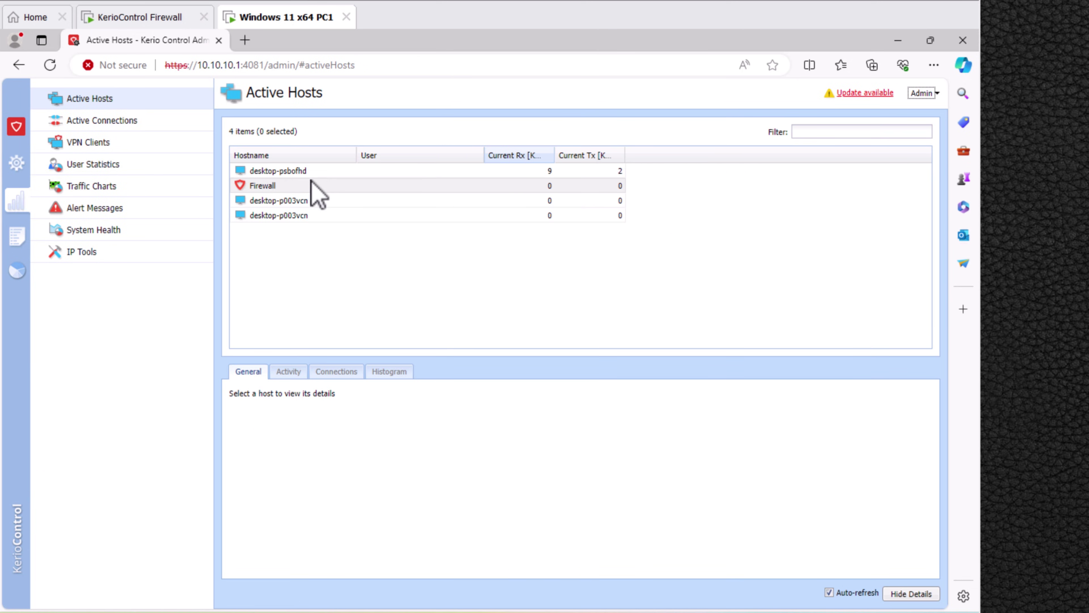
click(285, 171)
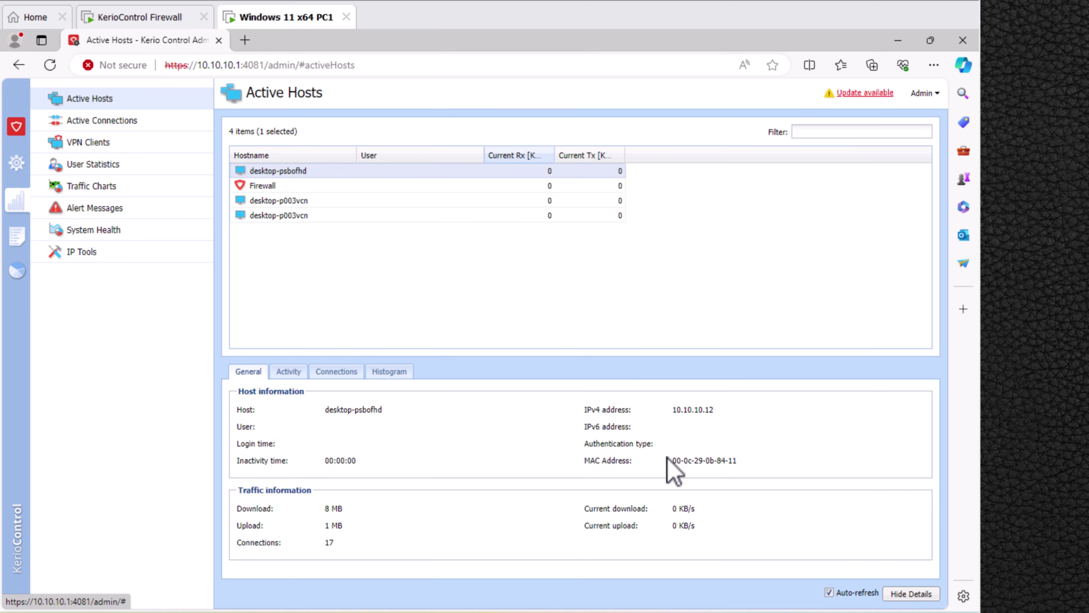
drag(672, 460, 751, 486)
key(ctrl+c)
right_click(680, 461)
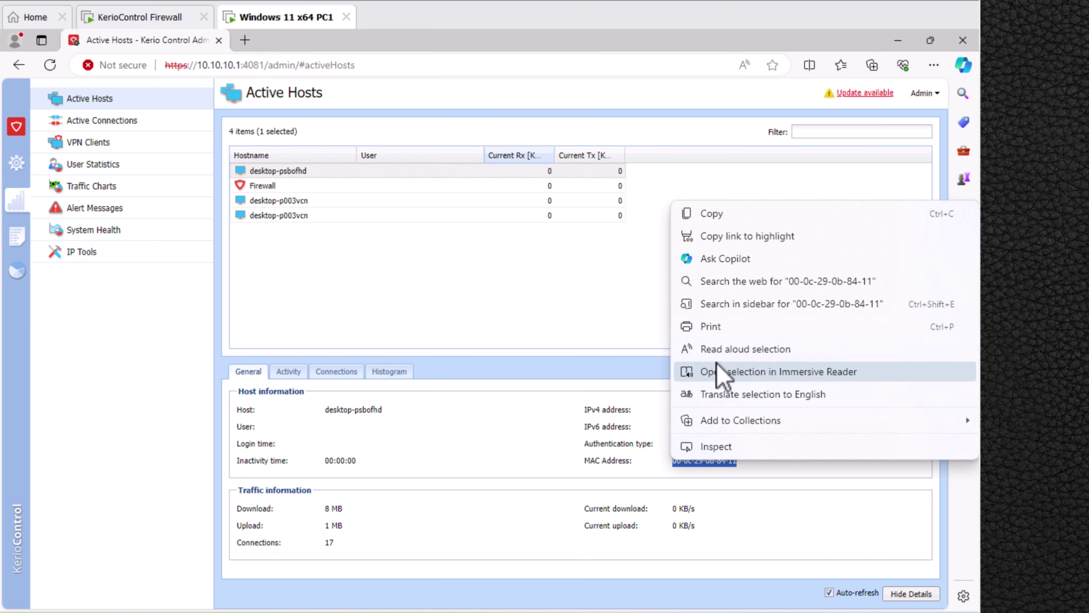
click(703, 211)
Enable the MAC filter on LAN, add an entry described 'WAD', remove it again, and apply.
click(16, 163)
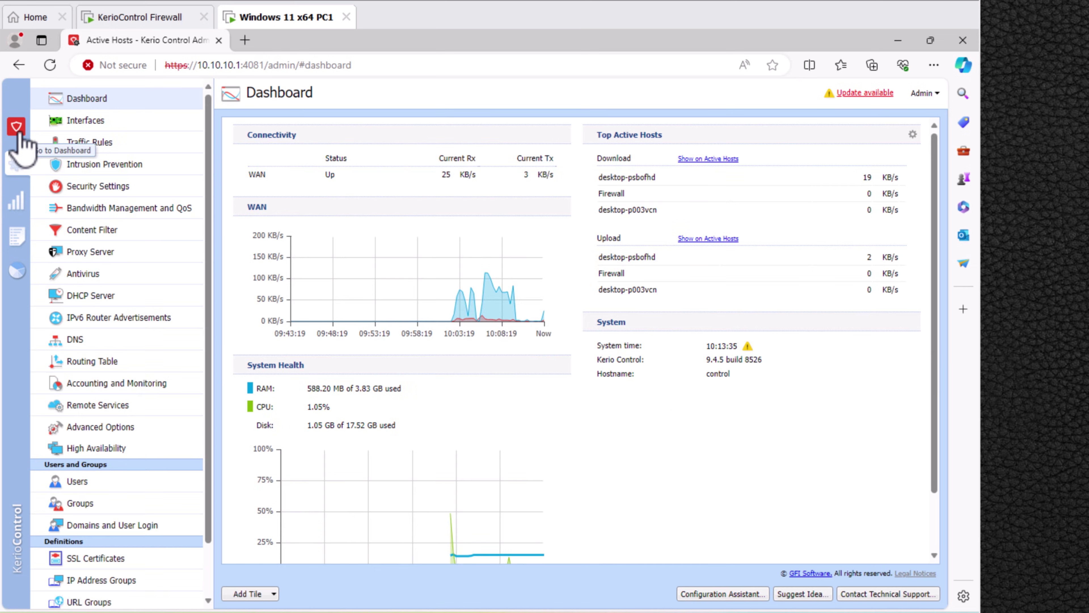
click(108, 189)
click(234, 146)
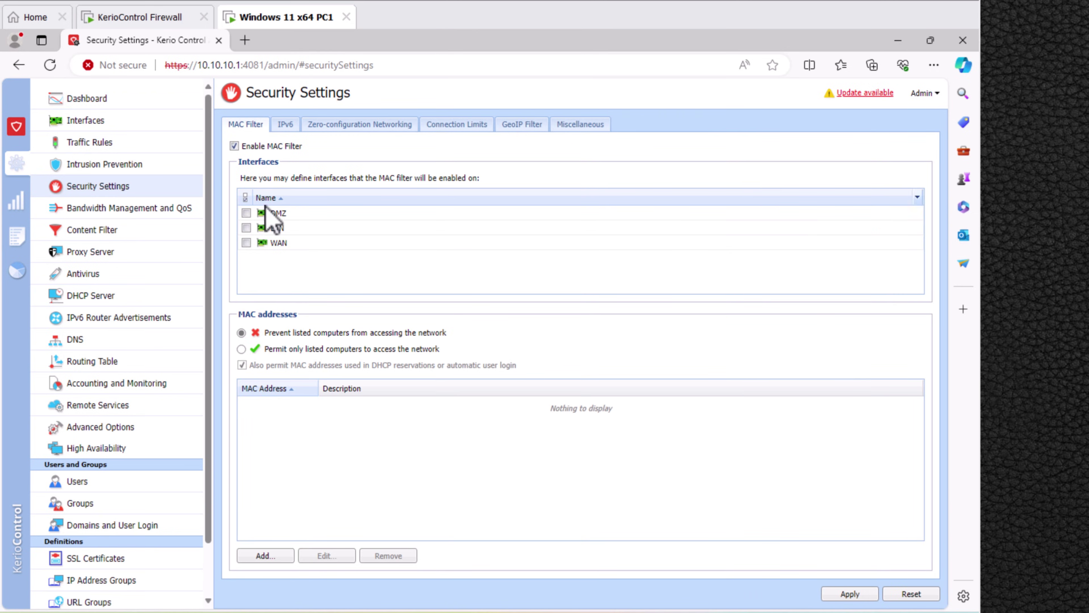
click(246, 228)
click(267, 555)
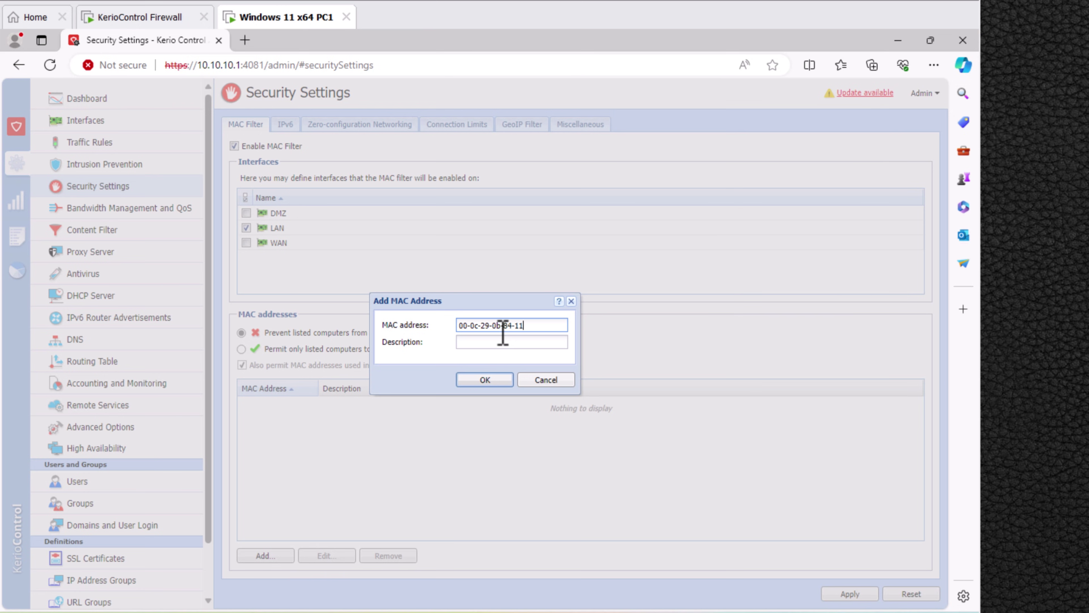
click(503, 343)
text(WADAN-PC)
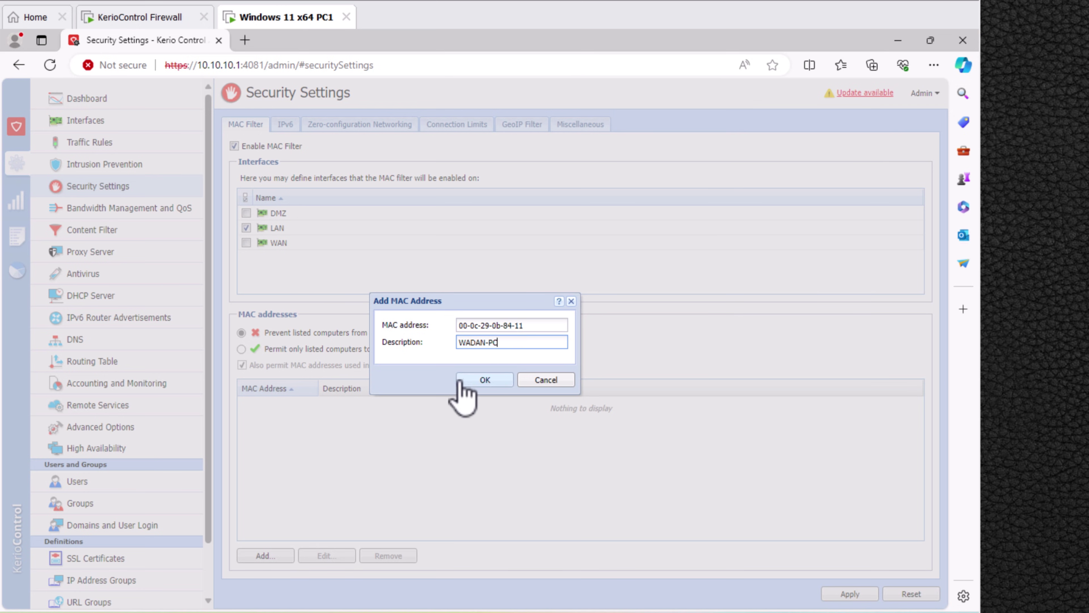
click(493, 380)
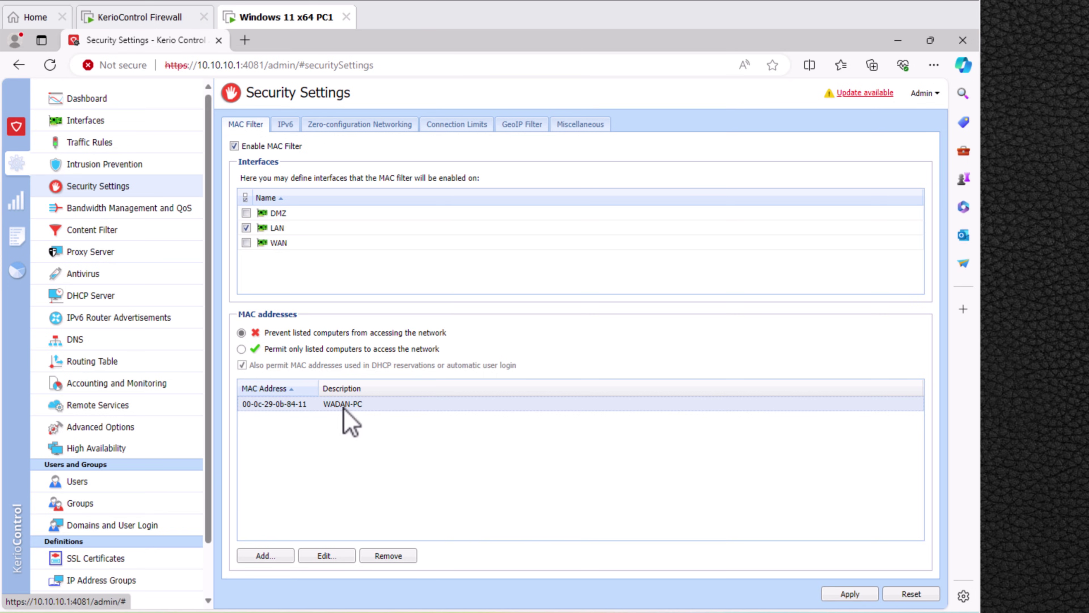
click(392, 556)
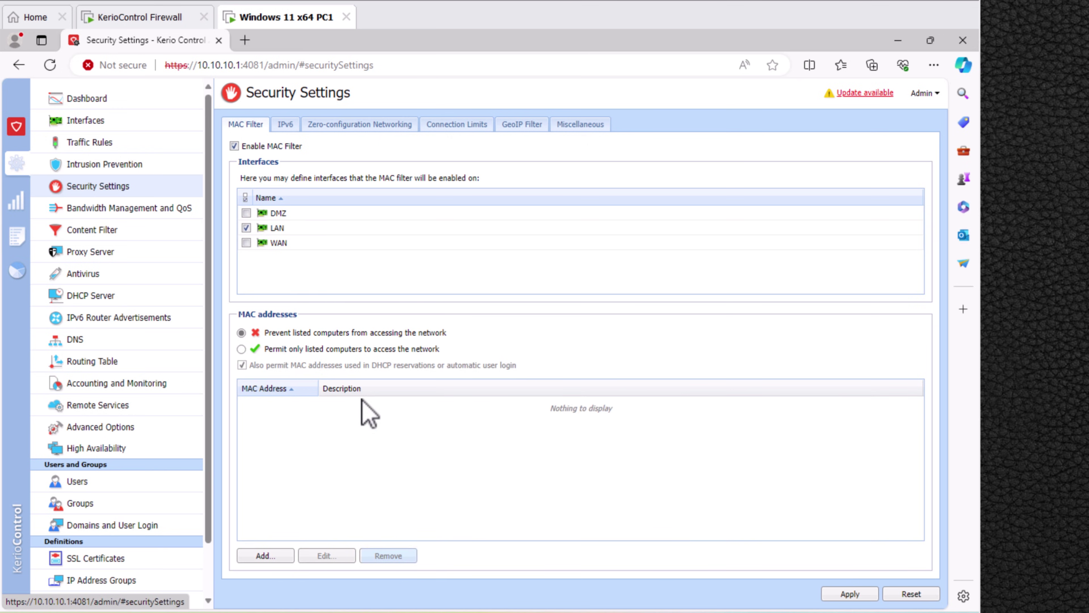
click(829, 596)
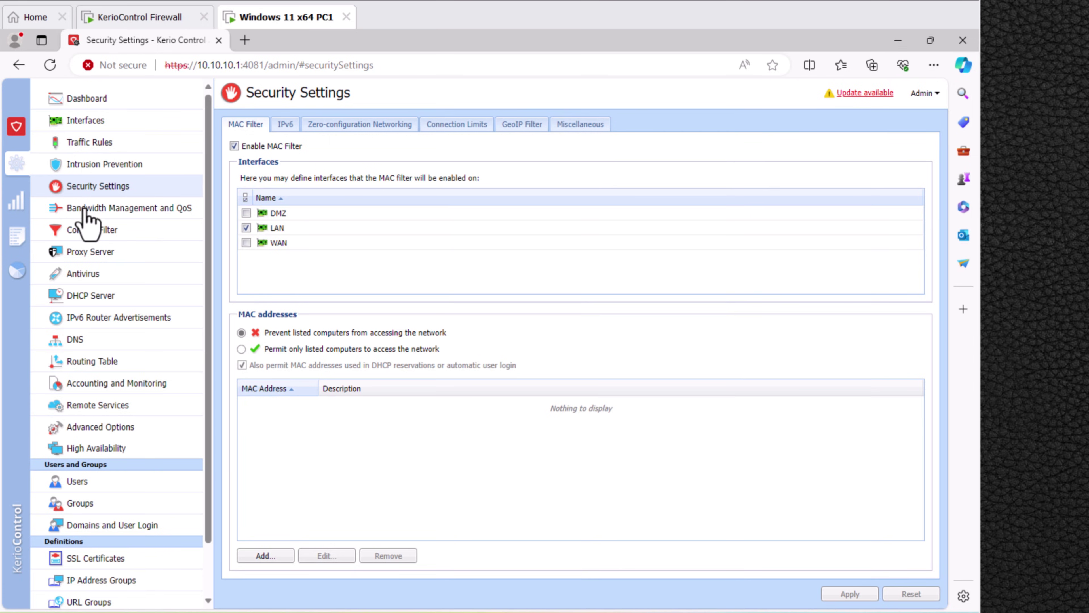
In Bandwidth Management and QoS, set the WAN link to 10 Mbit/s download and 10 Mbit/s upload.
click(103, 209)
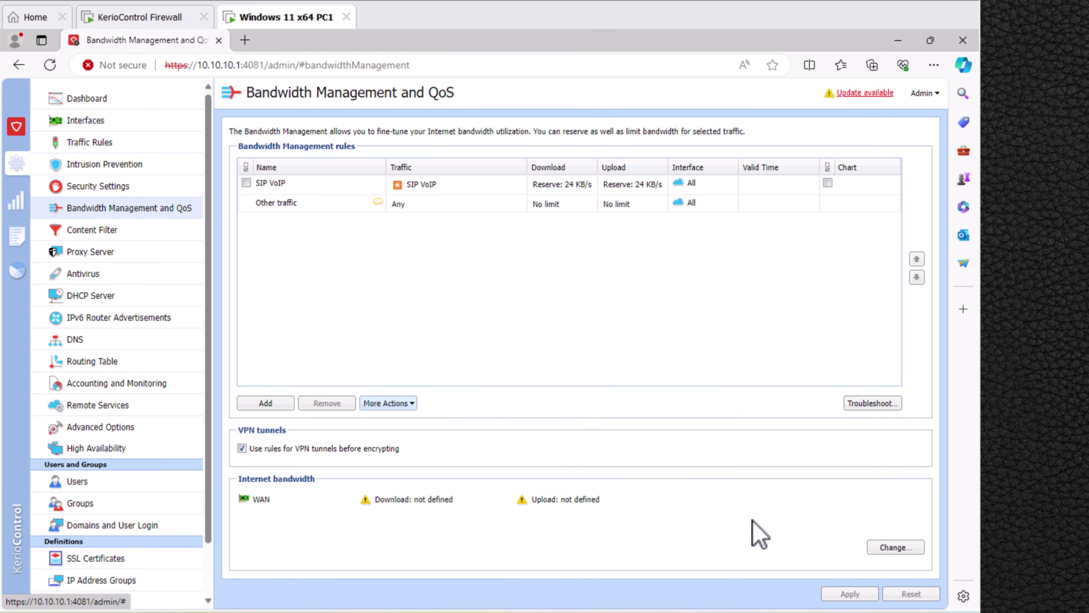
click(894, 549)
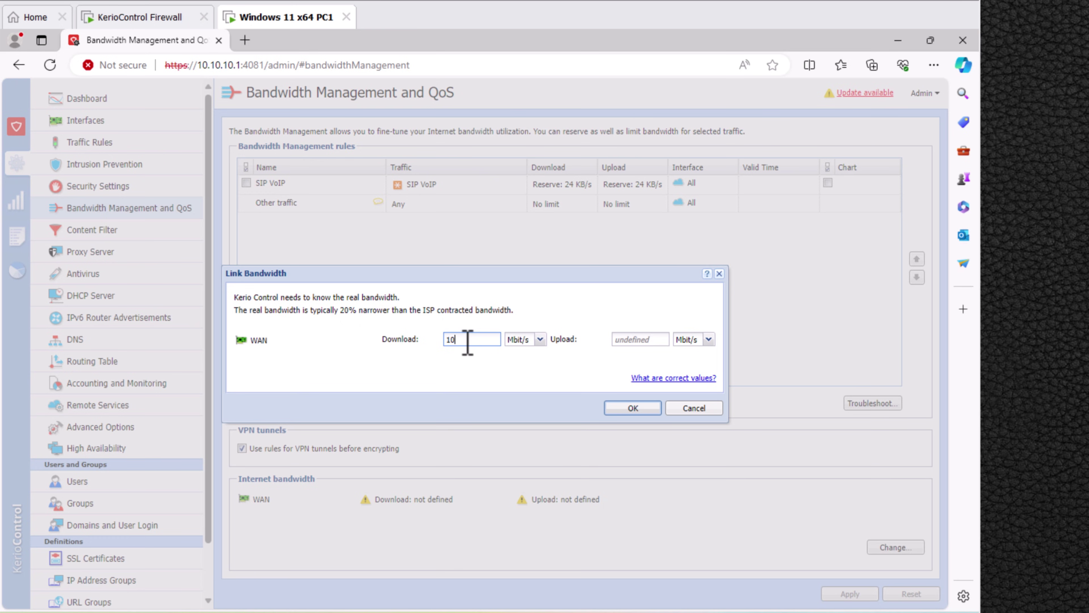
click(642, 340)
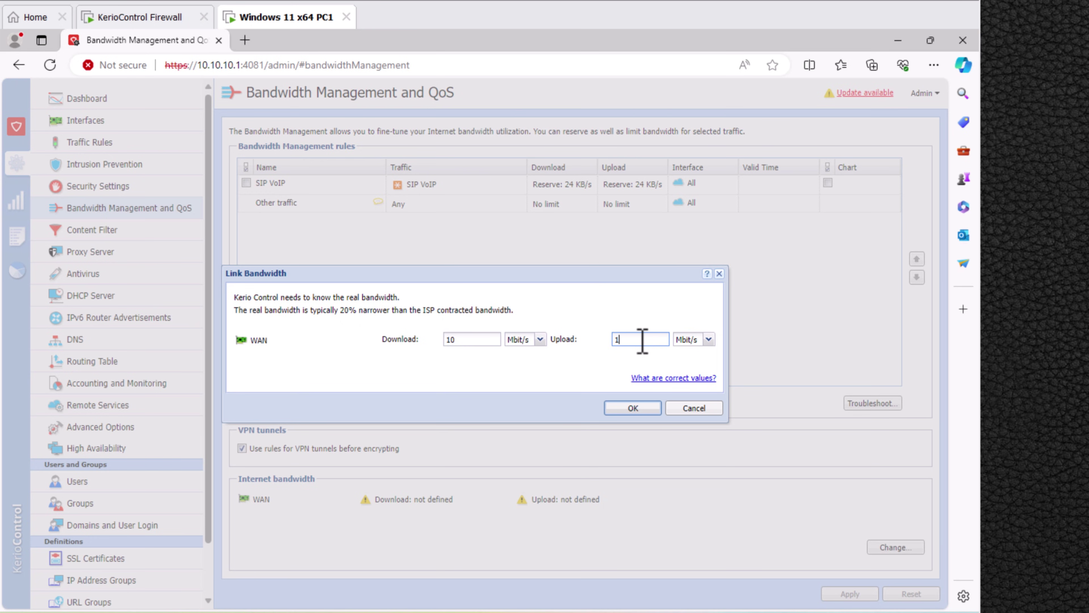
text(10)
click(633, 408)
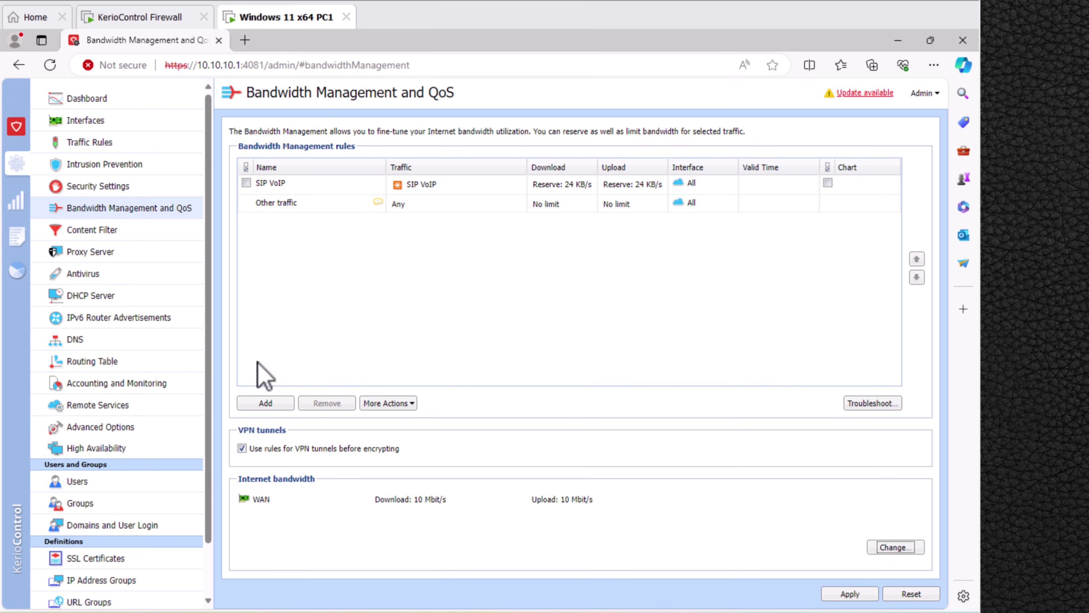
Add a new bandwidth management rule named WADAN-PC.
click(265, 403)
text(WADAN-PC)
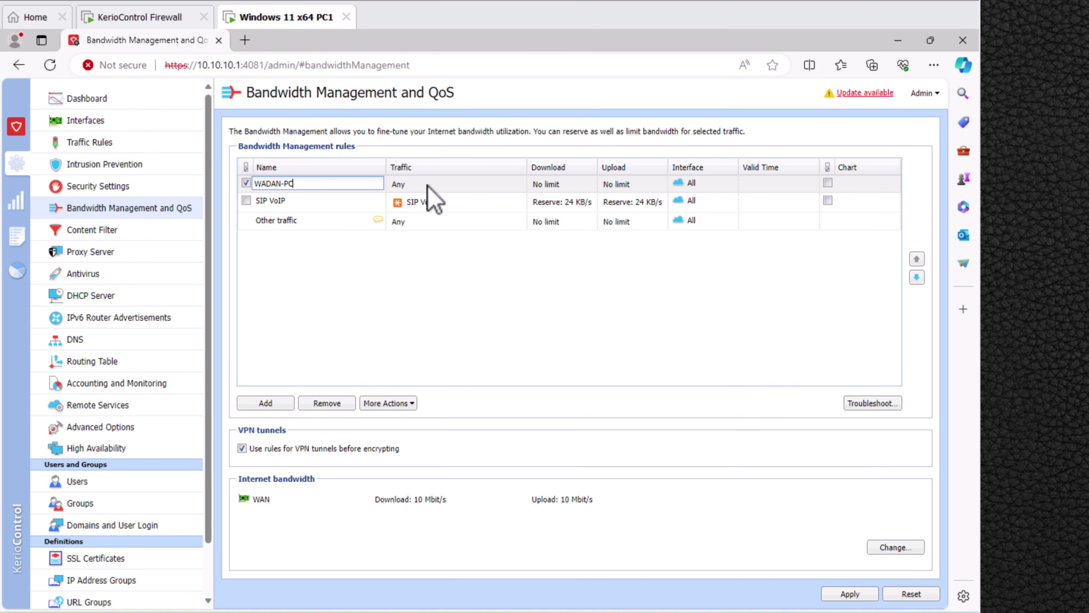
key(Return)
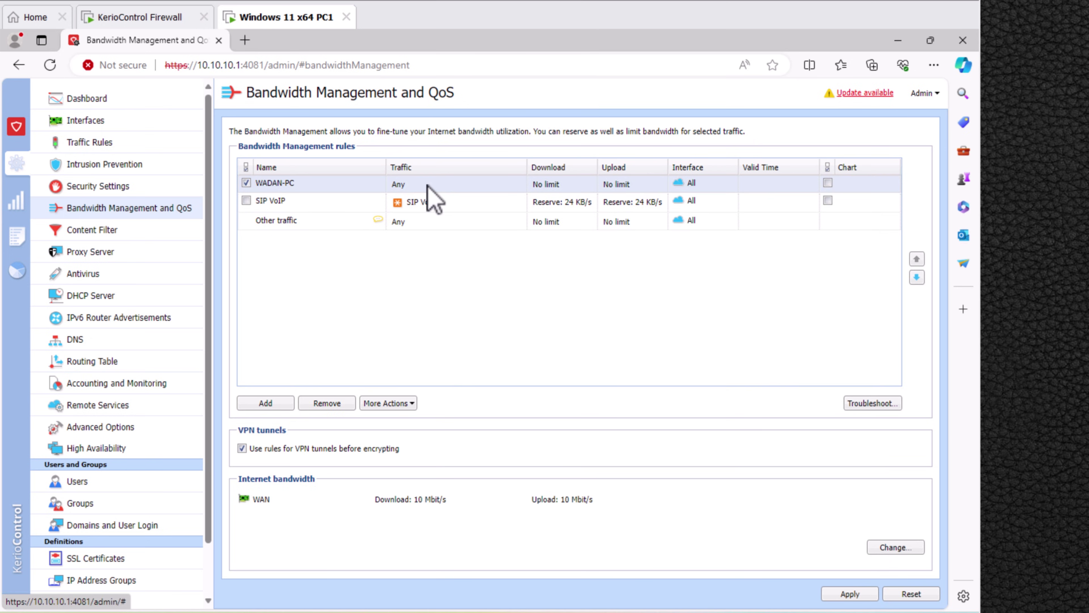
Set the rule's traffic condition to the host 00-0c-29-0b-84-11.
double_click(427, 185)
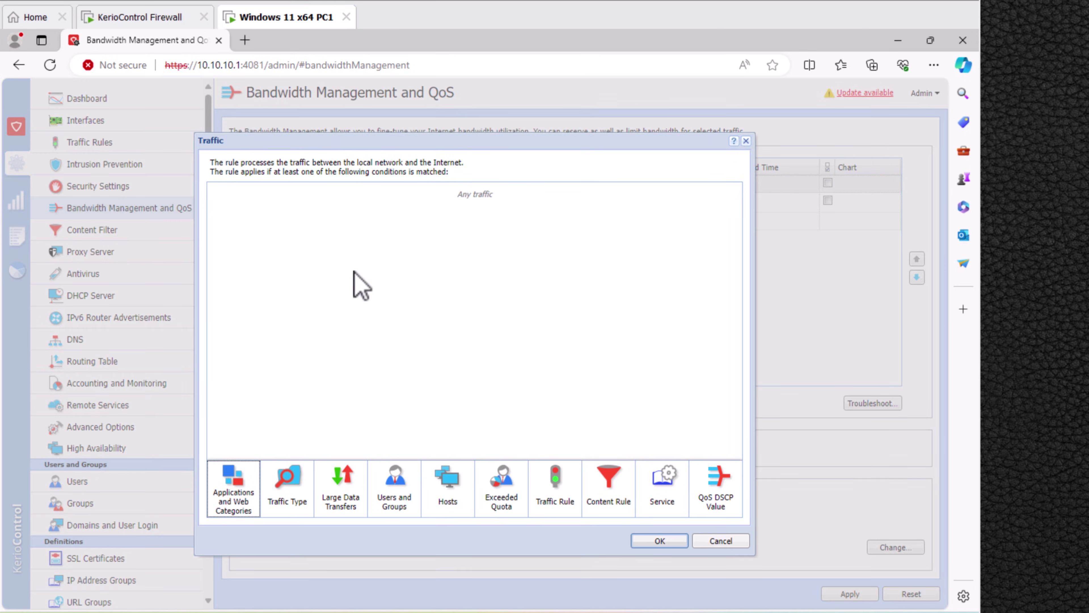
click(247, 512)
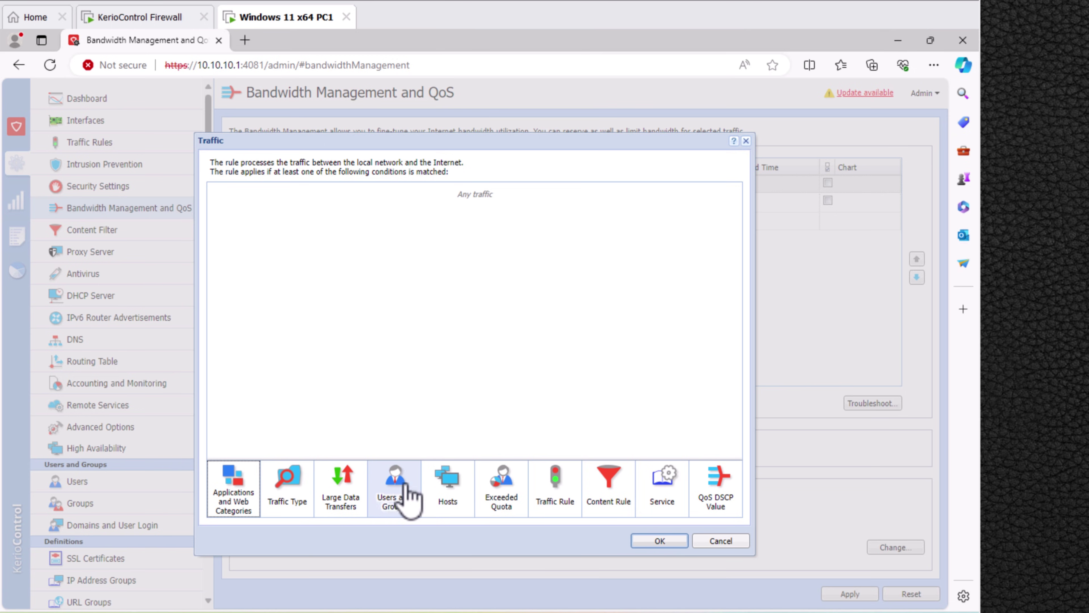
click(448, 489)
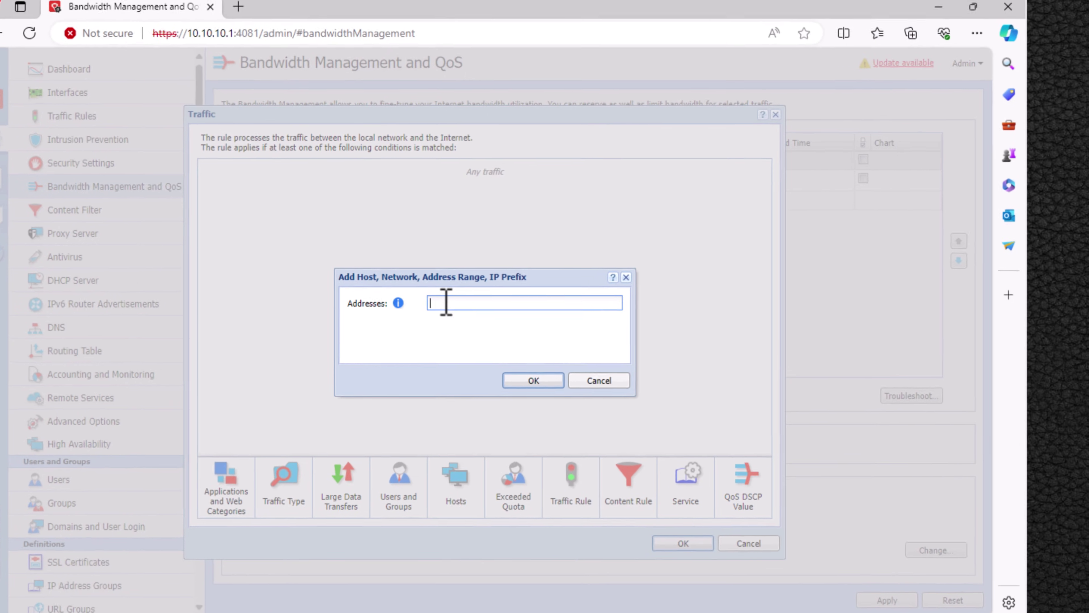
key(ctrl+v)
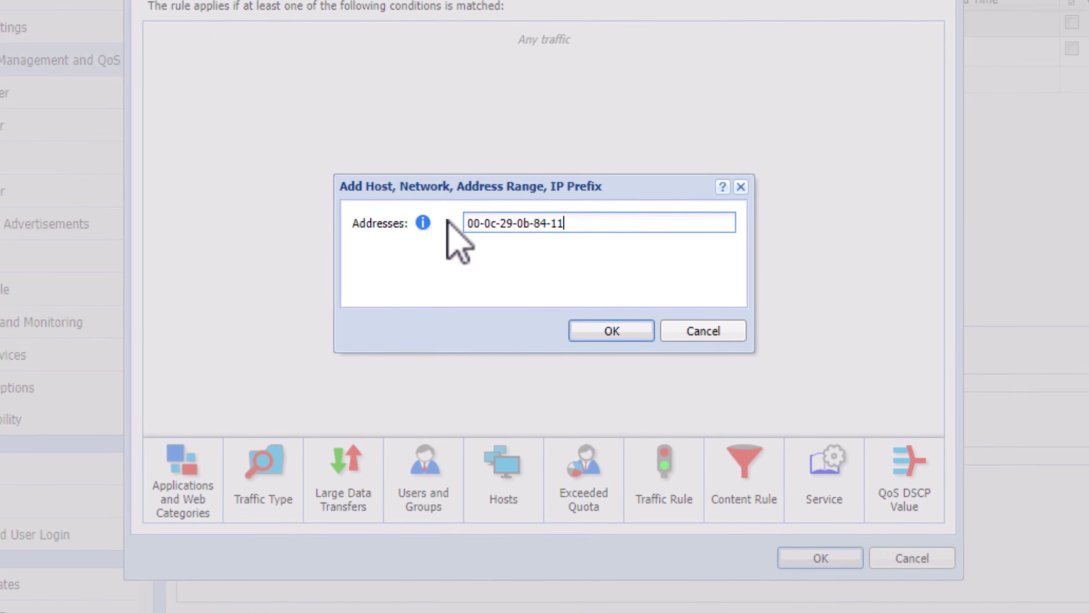
mouse_move(425, 221)
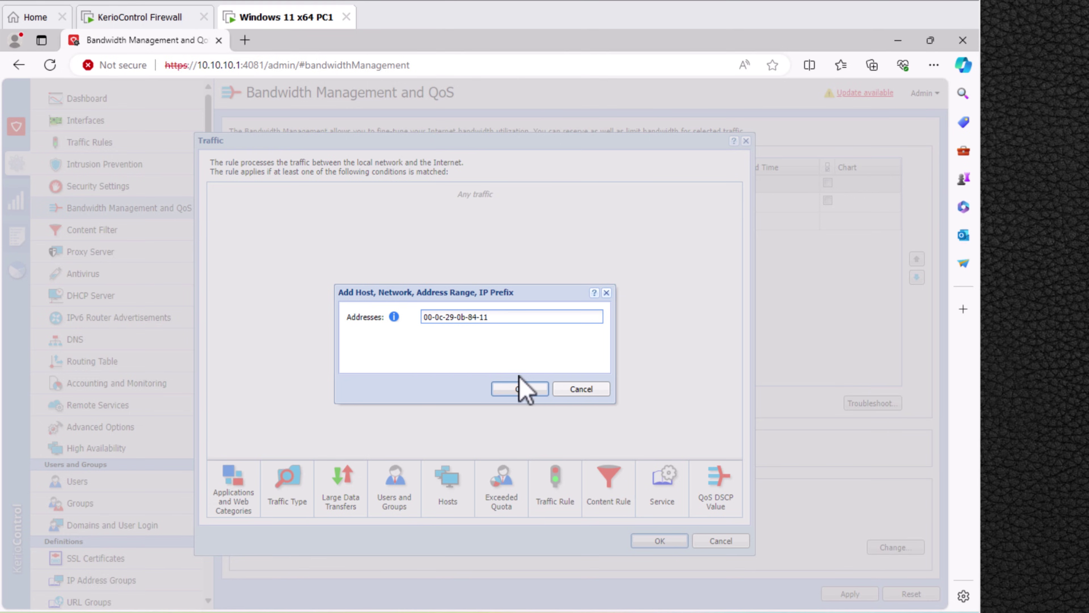
click(524, 390)
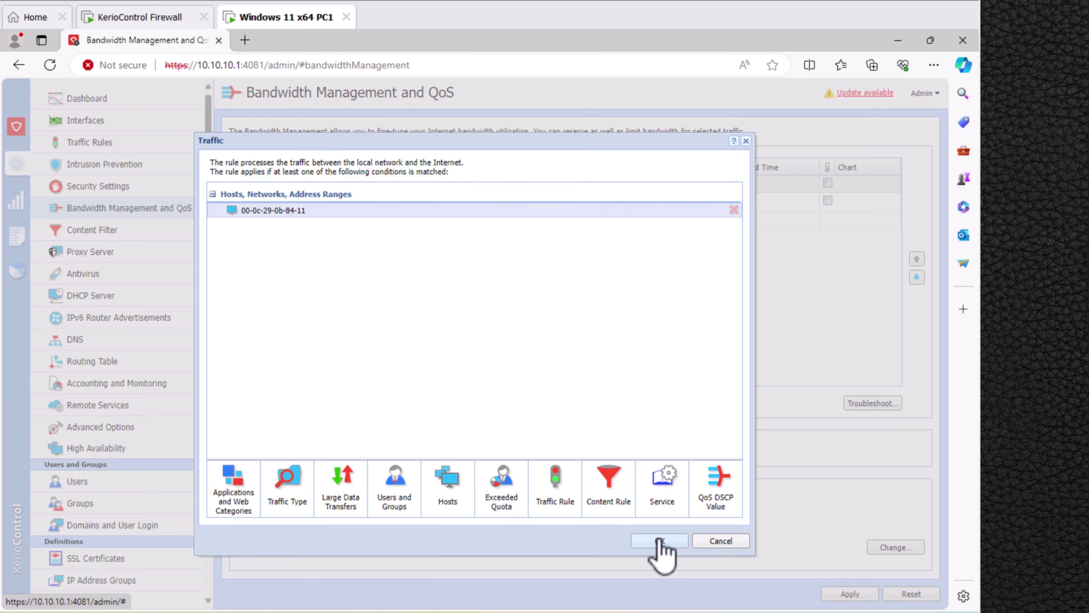
click(659, 542)
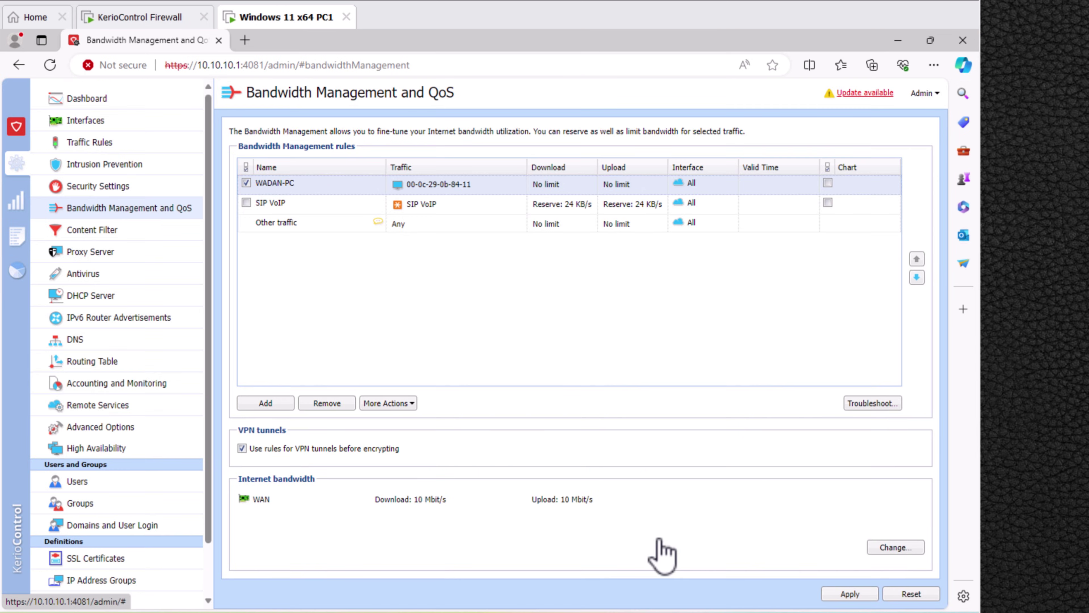
Reserve and cap the WADAN-PC rule's download at 1 Mbit/s.
double_click(549, 184)
click(352, 336)
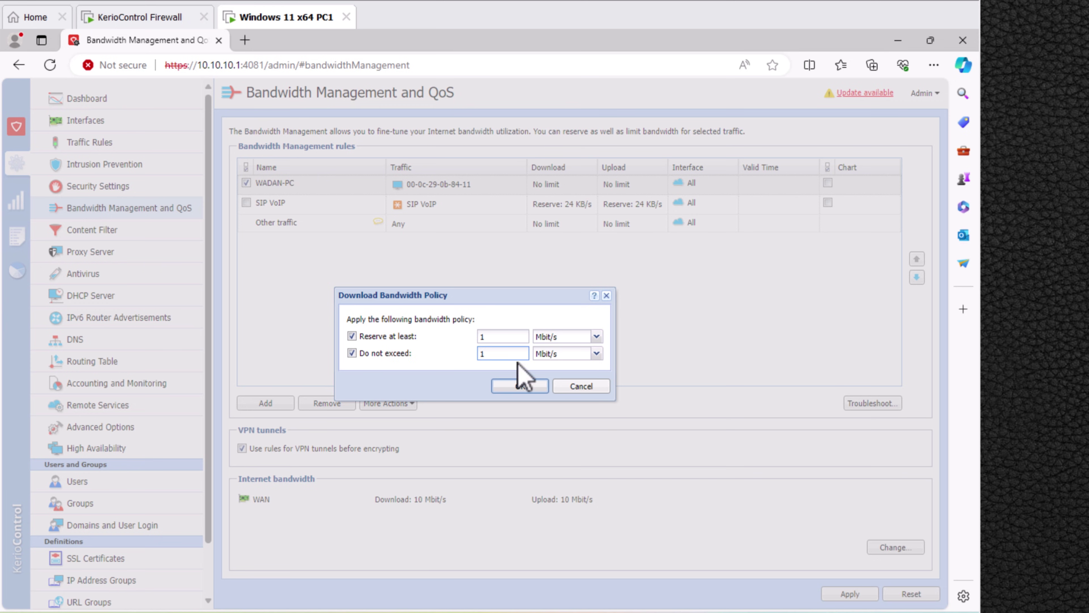
click(519, 385)
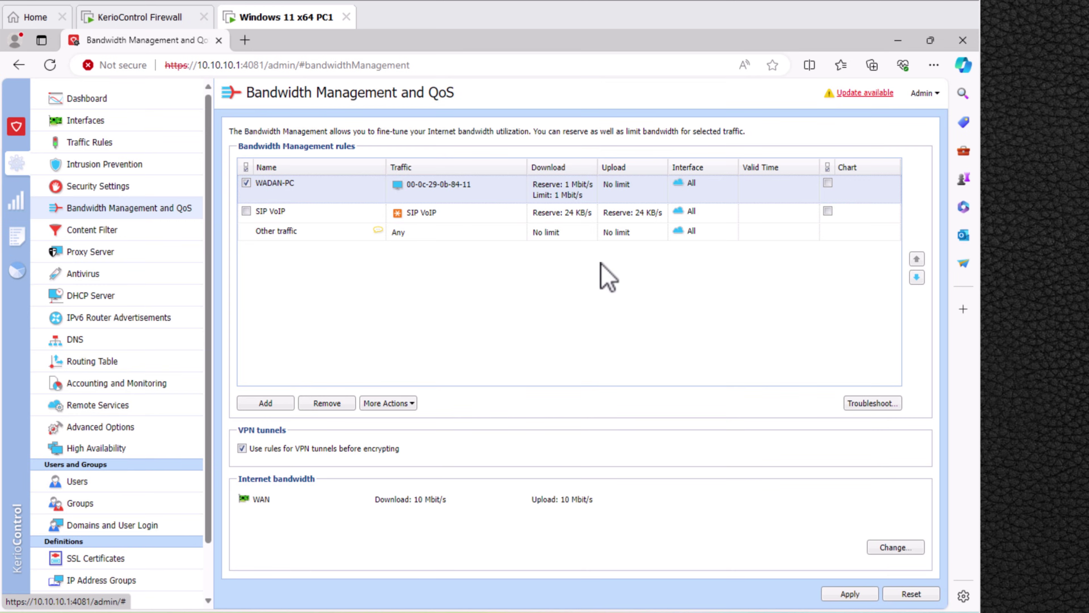
Reserve and cap its upload at 1 Mbit/s, then apply the bandwidth rules.
double_click(625, 189)
click(351, 352)
click(499, 337)
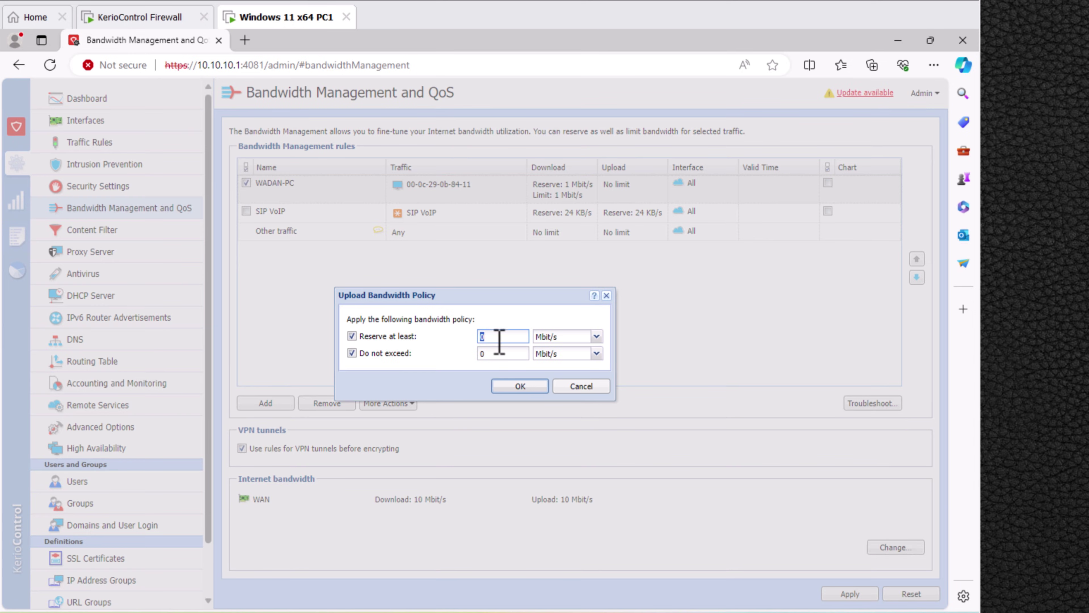
click(506, 386)
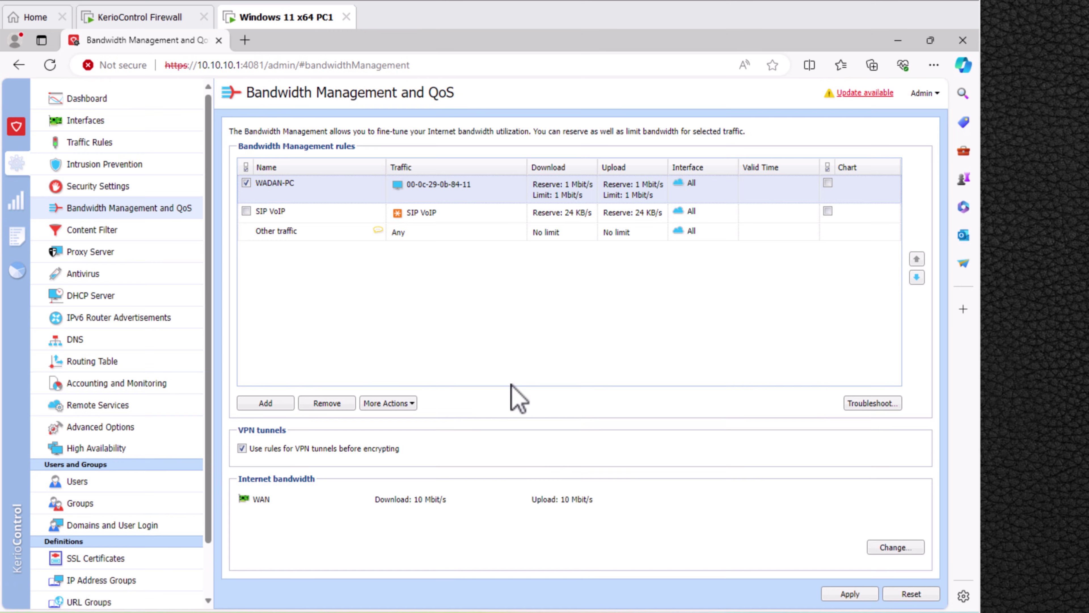
click(841, 600)
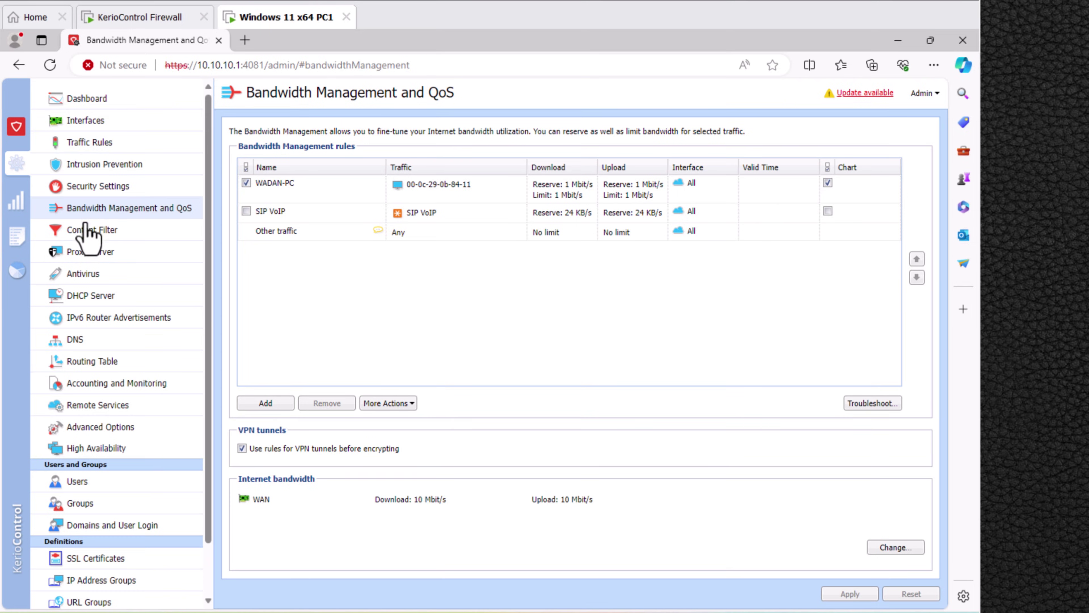
Add a new content rule named FACEBOOK in Content Rules.
click(90, 234)
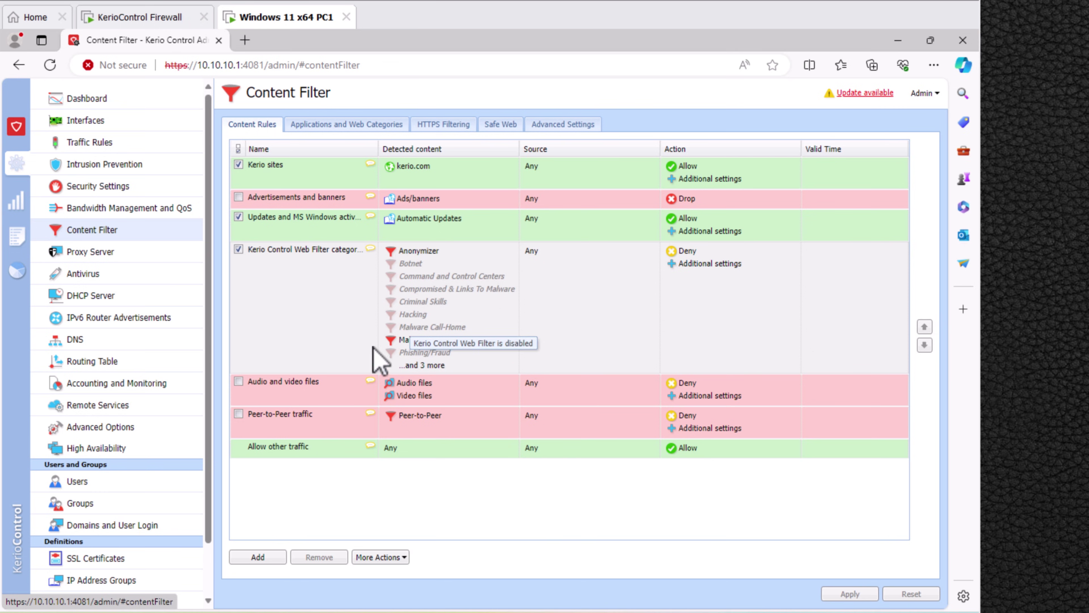
click(258, 557)
text(FACEBOOK)
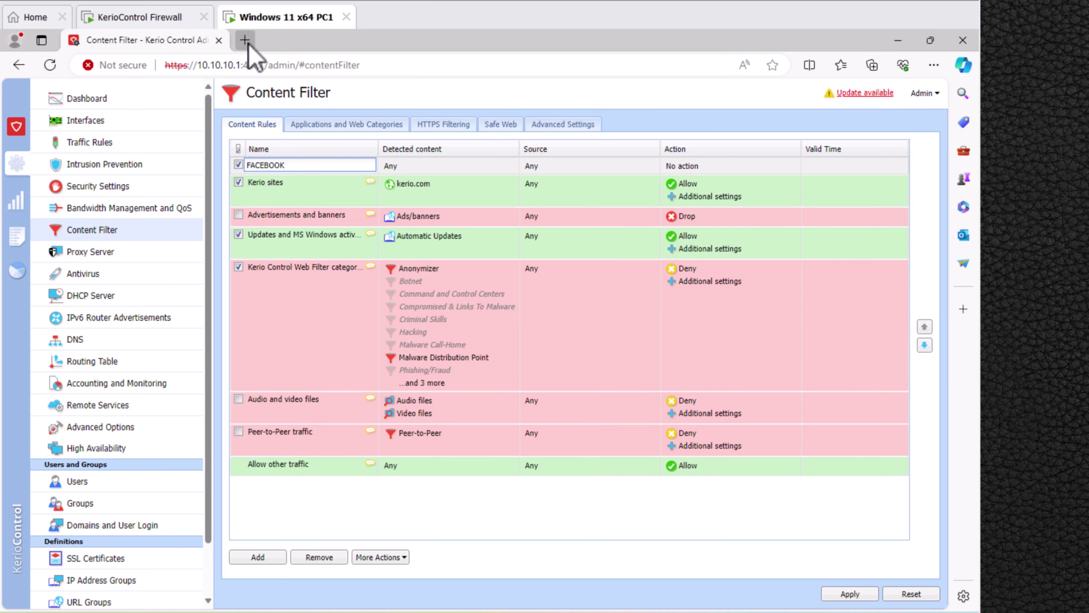
Load facebook.com in a new browser tab, then return to the content rules.
click(245, 40)
text(fac)
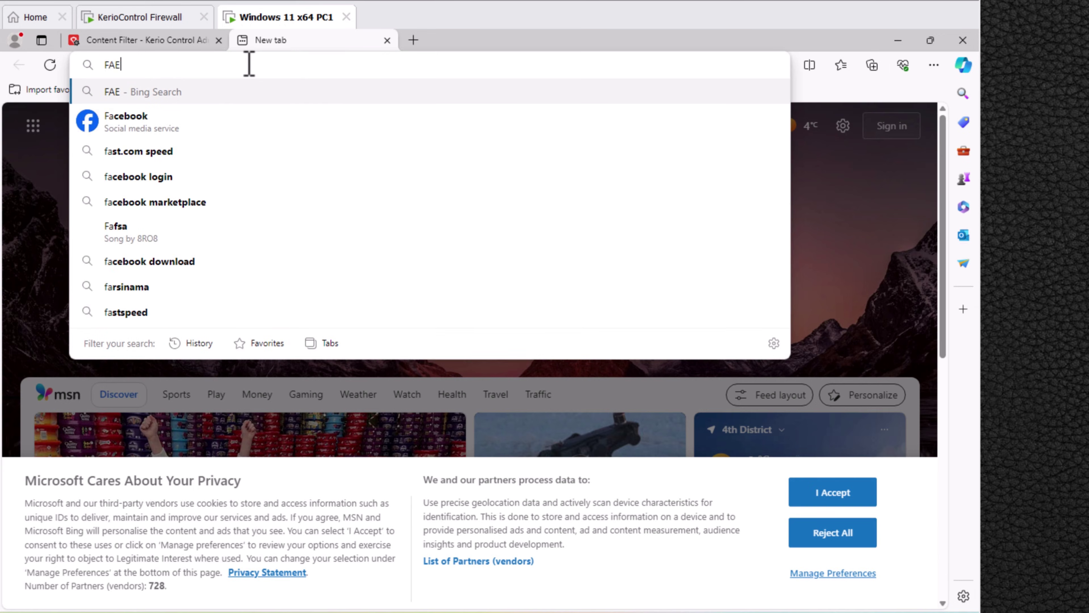
key(Return)
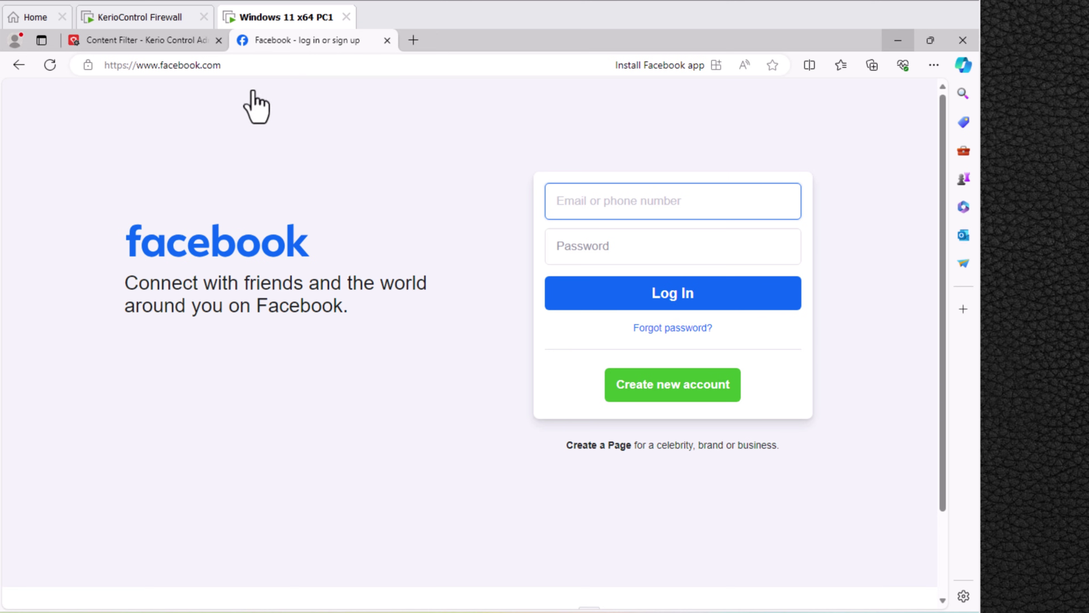
click(165, 47)
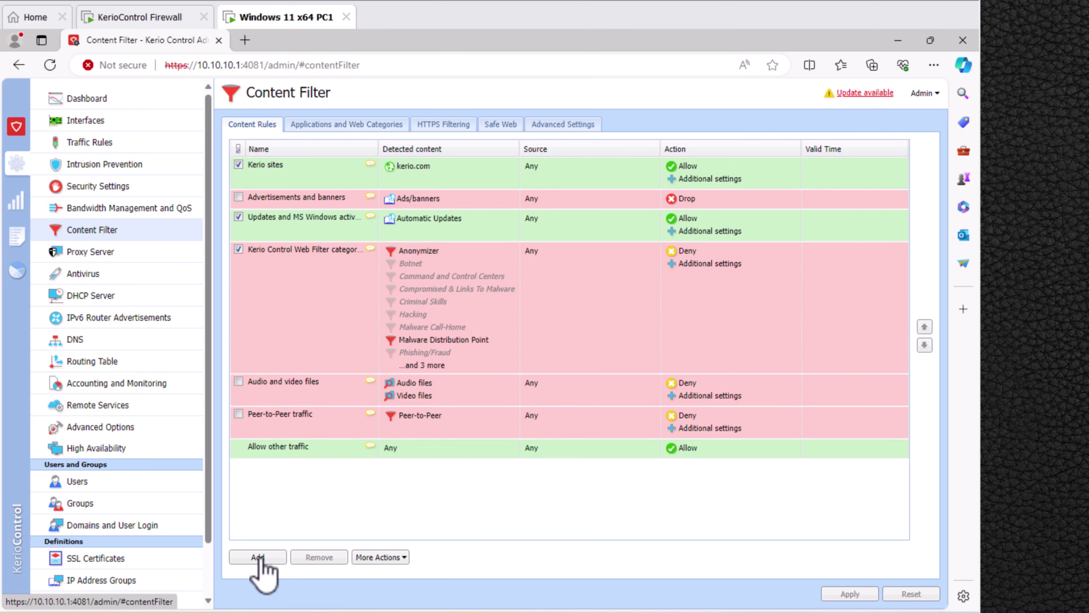
Add another content rule and name it FACEBOOK.
click(258, 557)
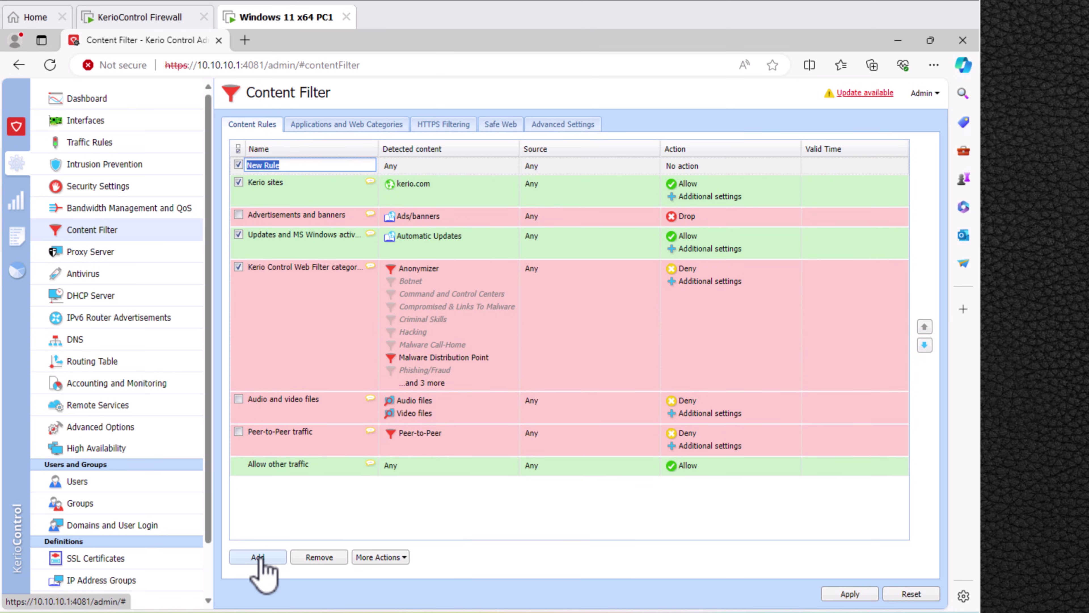
text(FA)
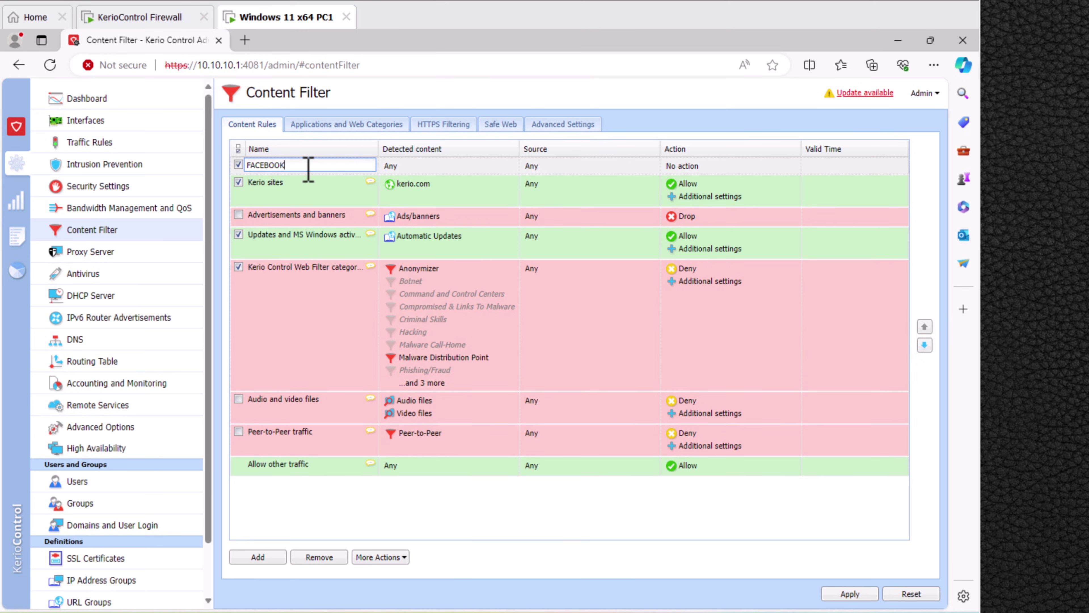
text(CEBOOK)
click(391, 168)
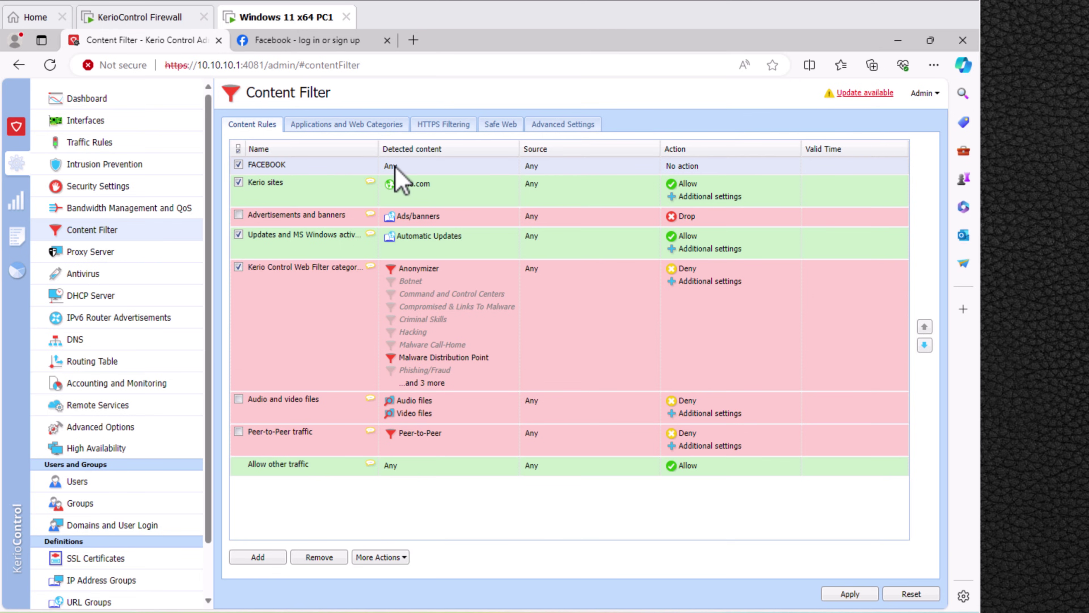
click(406, 170)
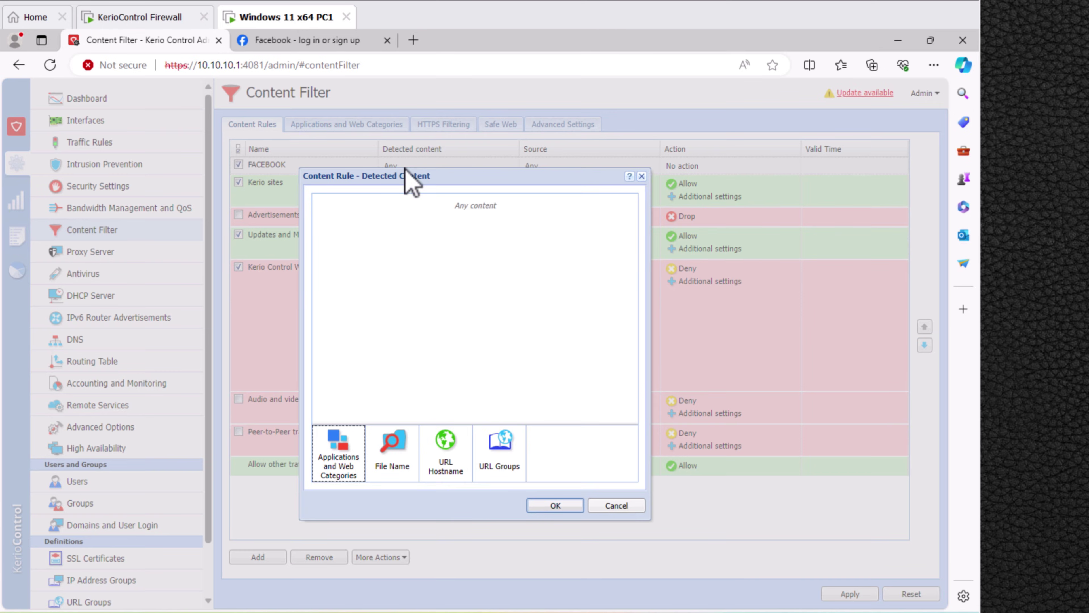
click(445, 449)
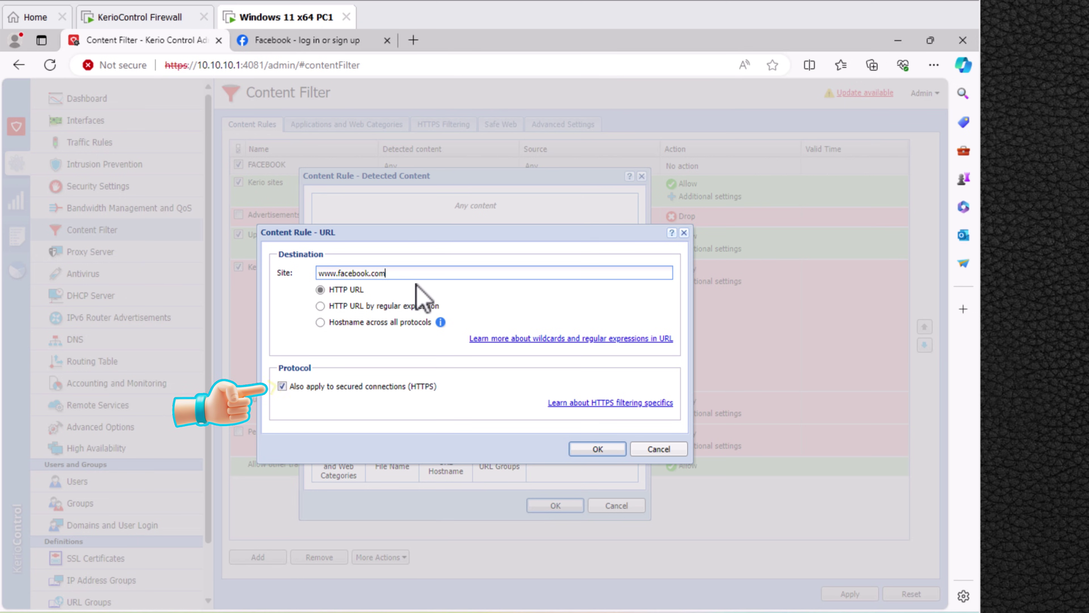
click(598, 449)
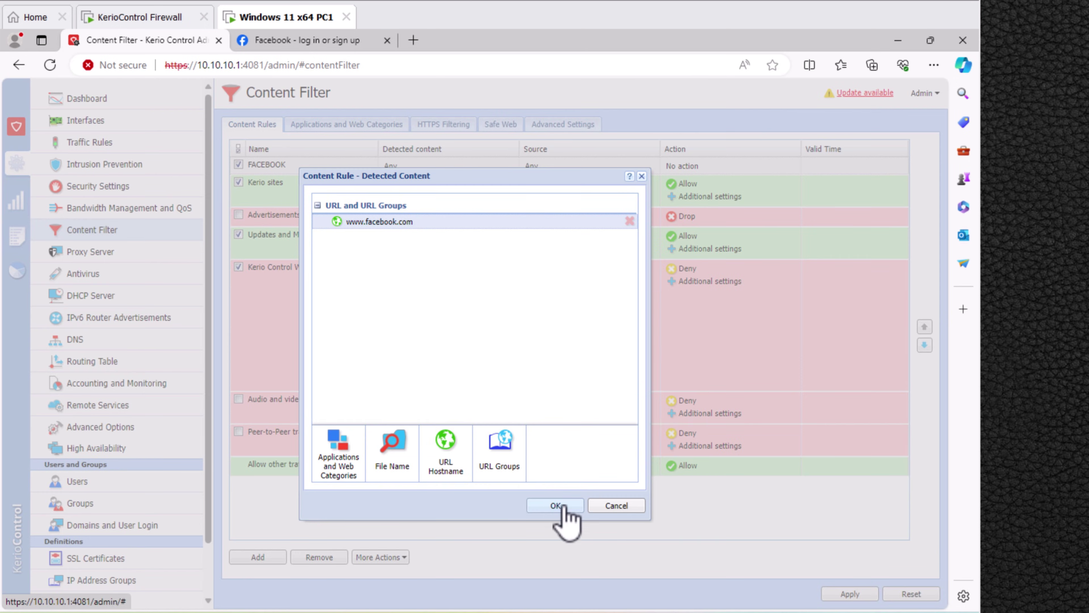
click(555, 506)
click(535, 168)
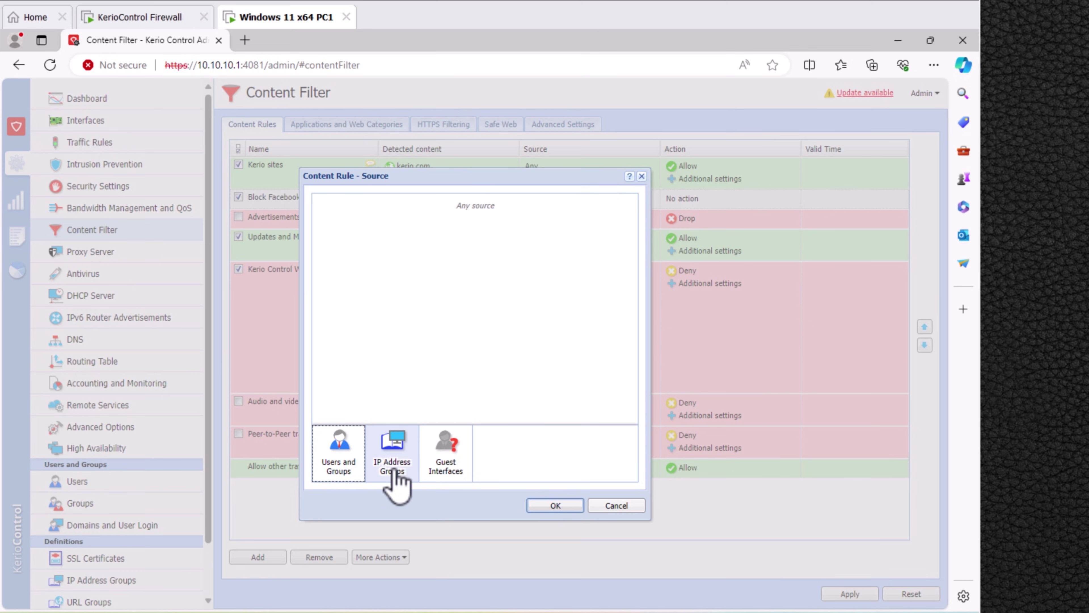
click(616, 505)
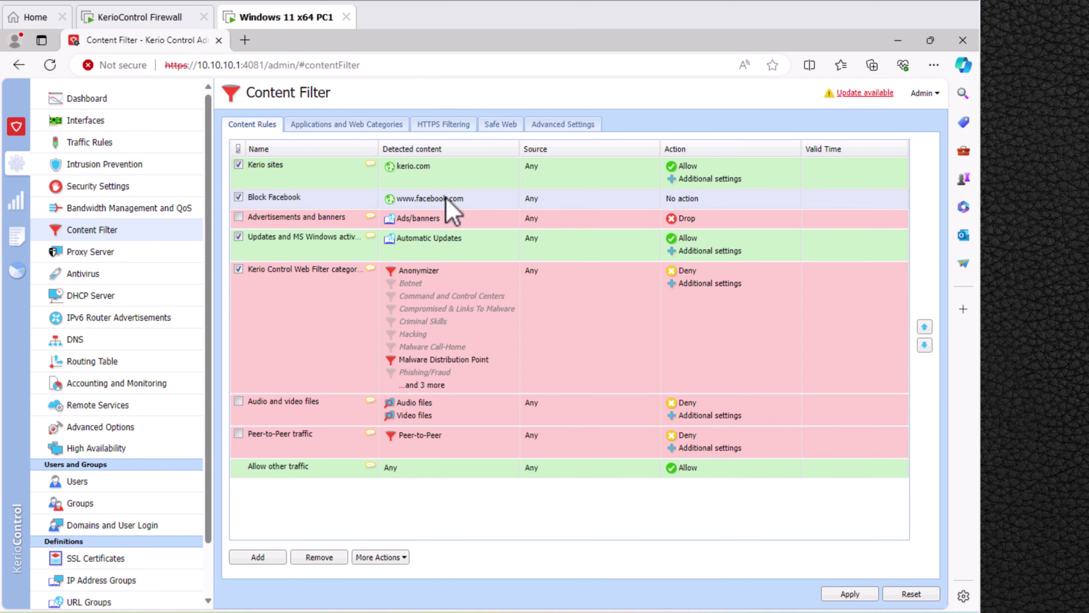
Set Block Facebook's action to Drop, move it above Kerio sites, and apply.
click(702, 199)
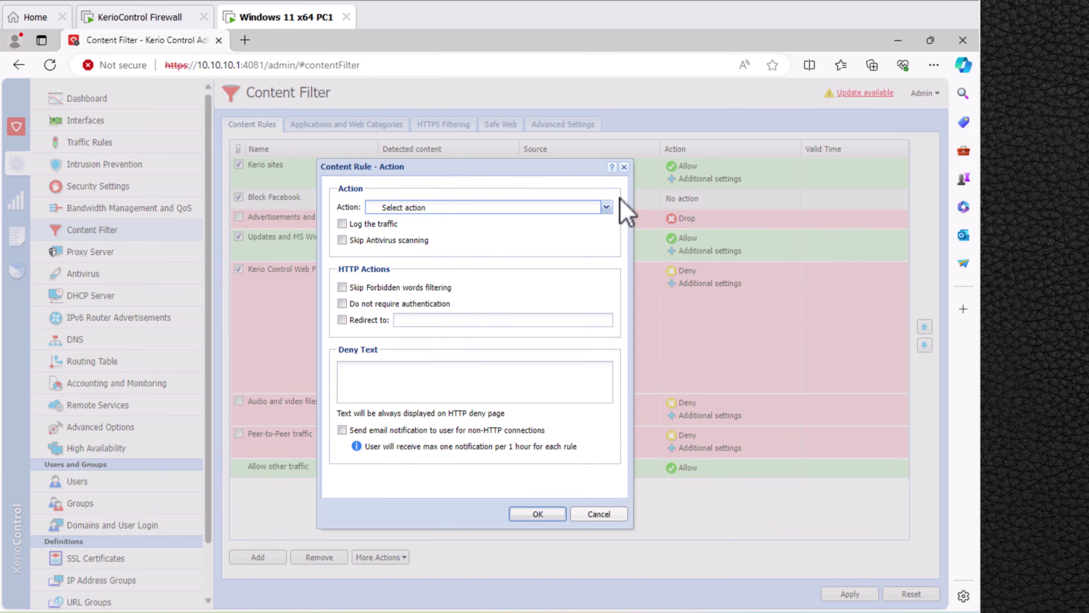
click(605, 207)
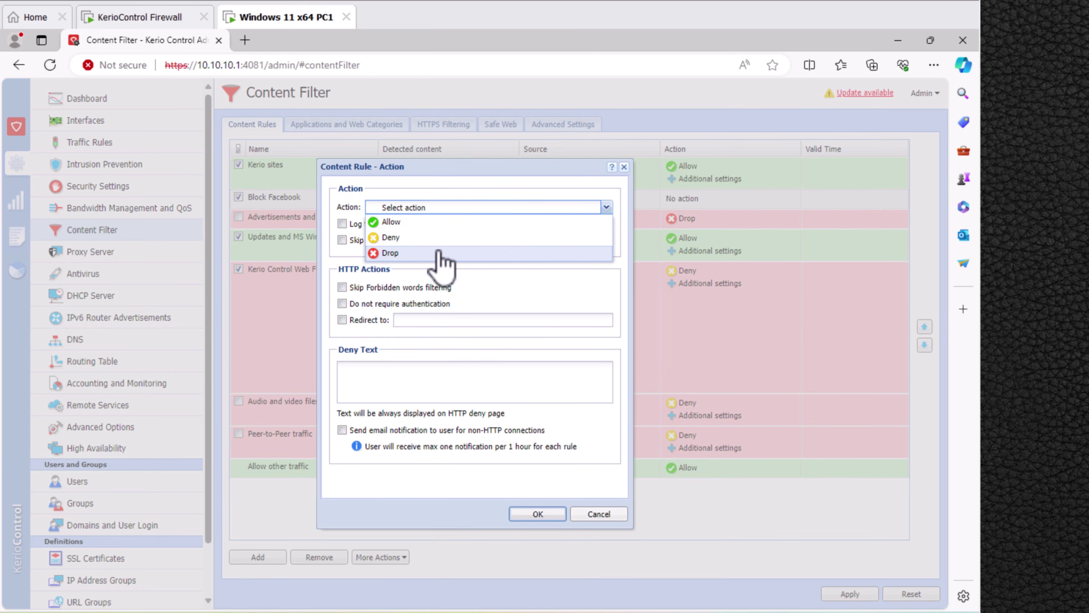
click(390, 253)
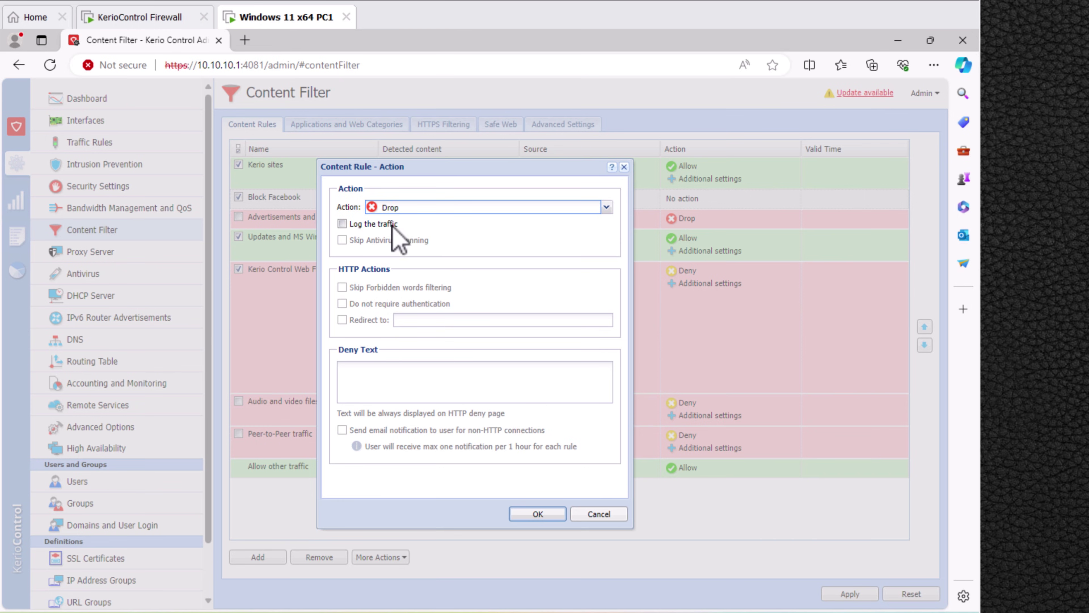
click(533, 514)
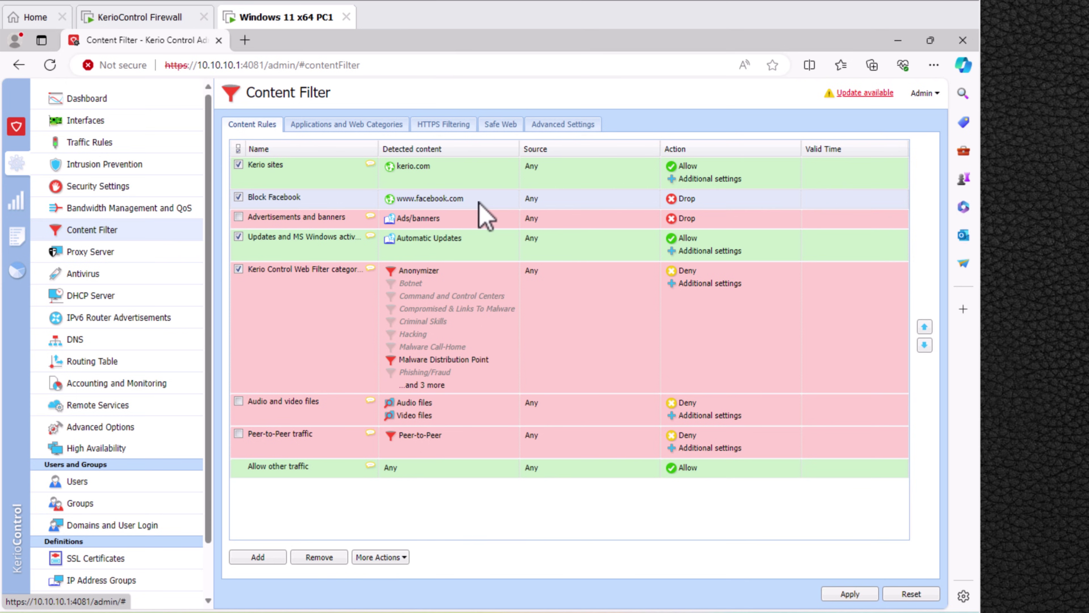
drag(481, 206, 462, 171)
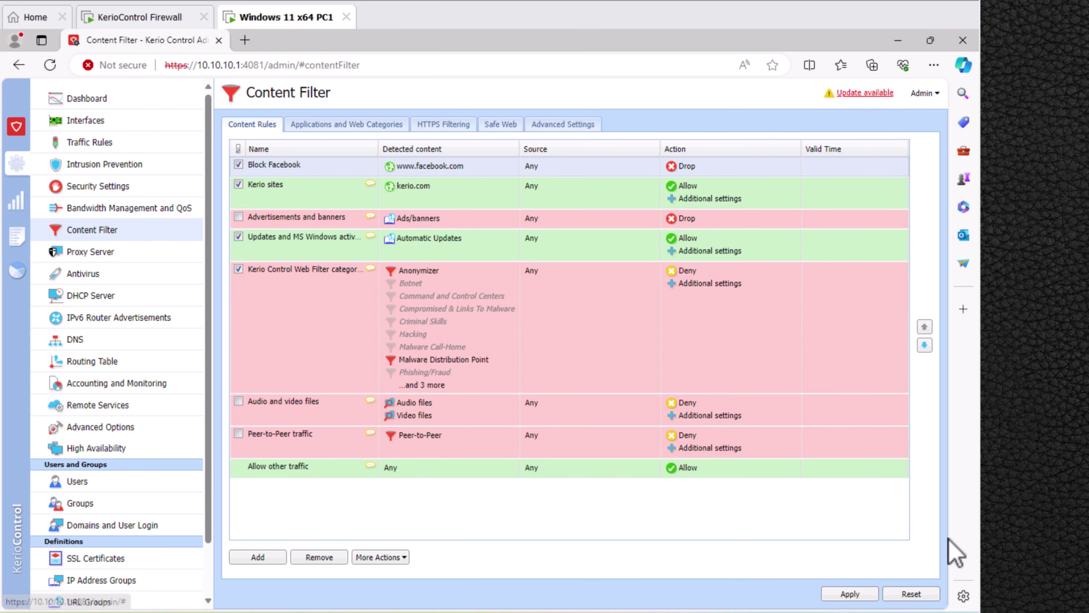
click(847, 594)
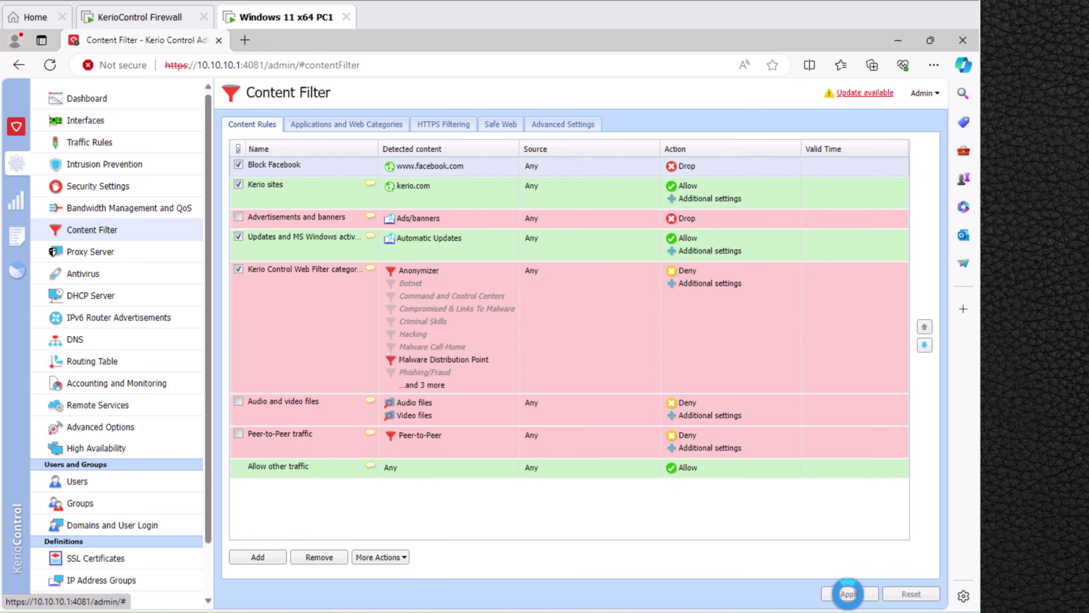
Verify facebook.com fails to load in a new tab, then view KerioControl's DHCP Server page.
click(245, 40)
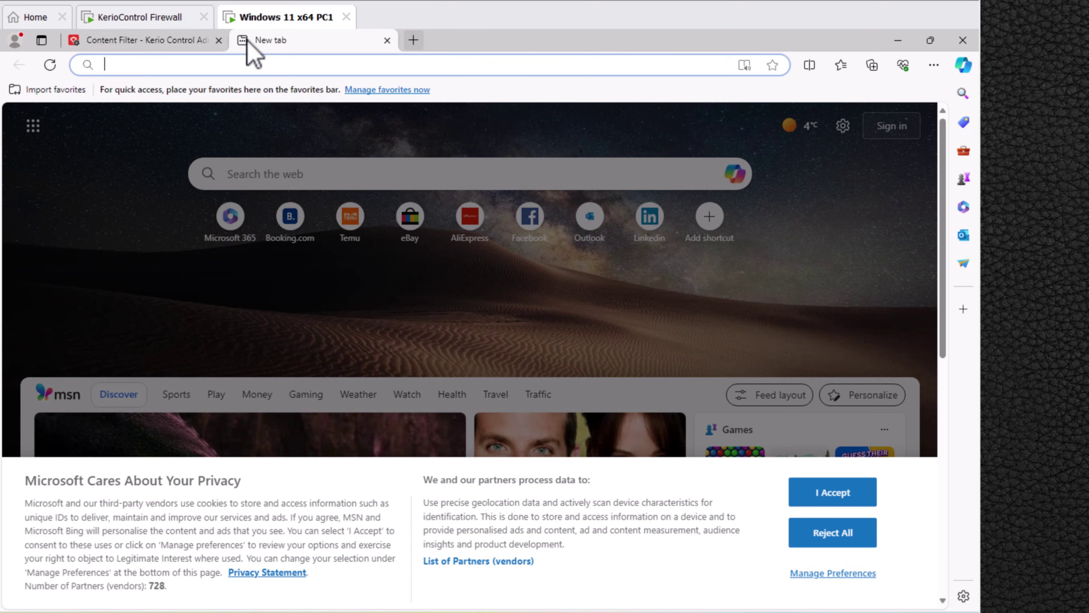
click(266, 65)
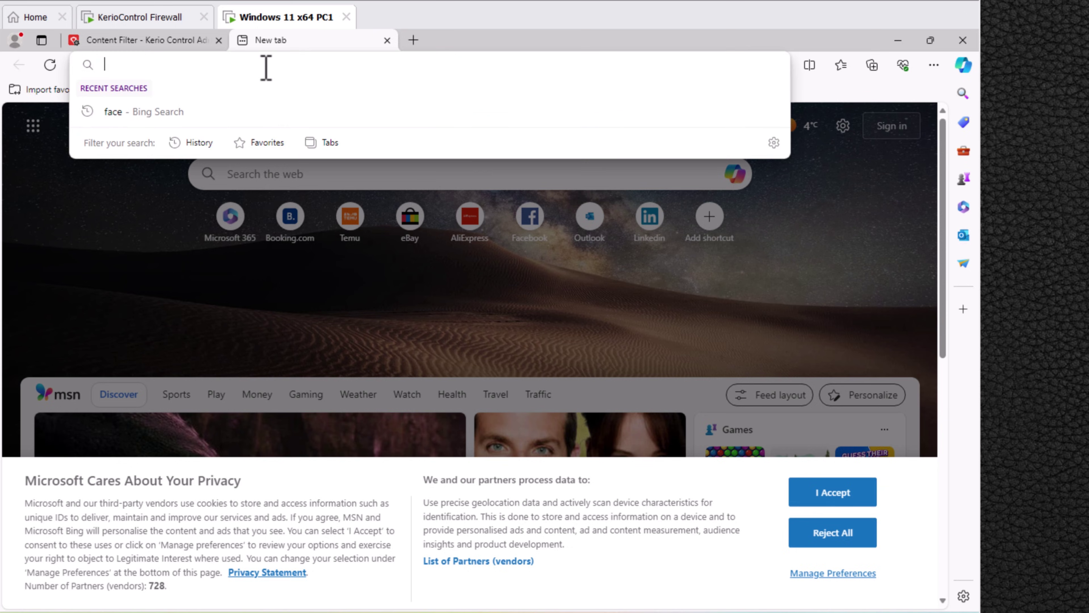
text(f)
key(Return)
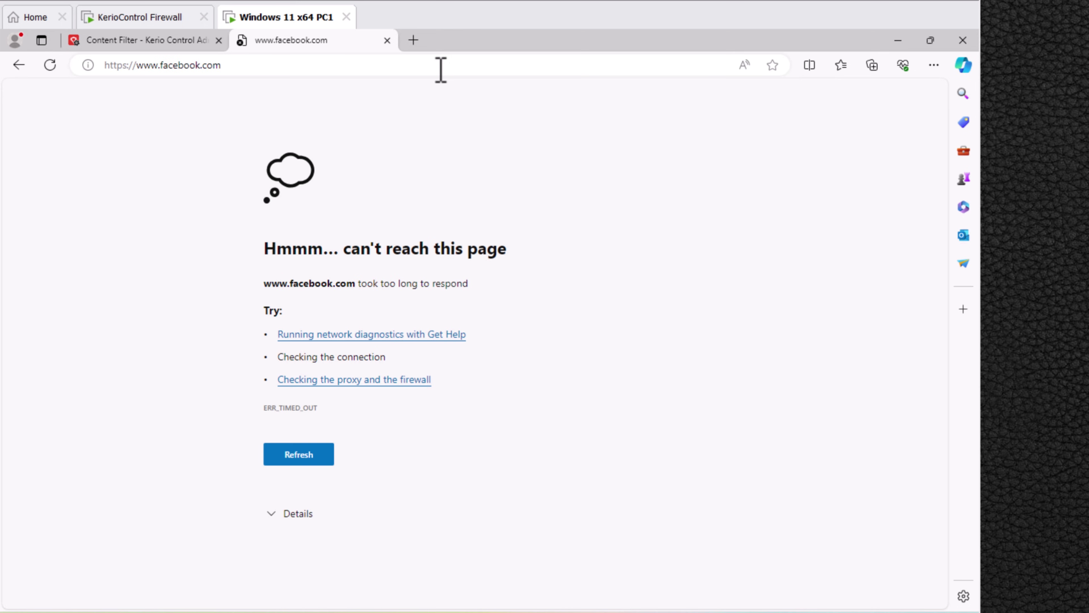
key(F5)
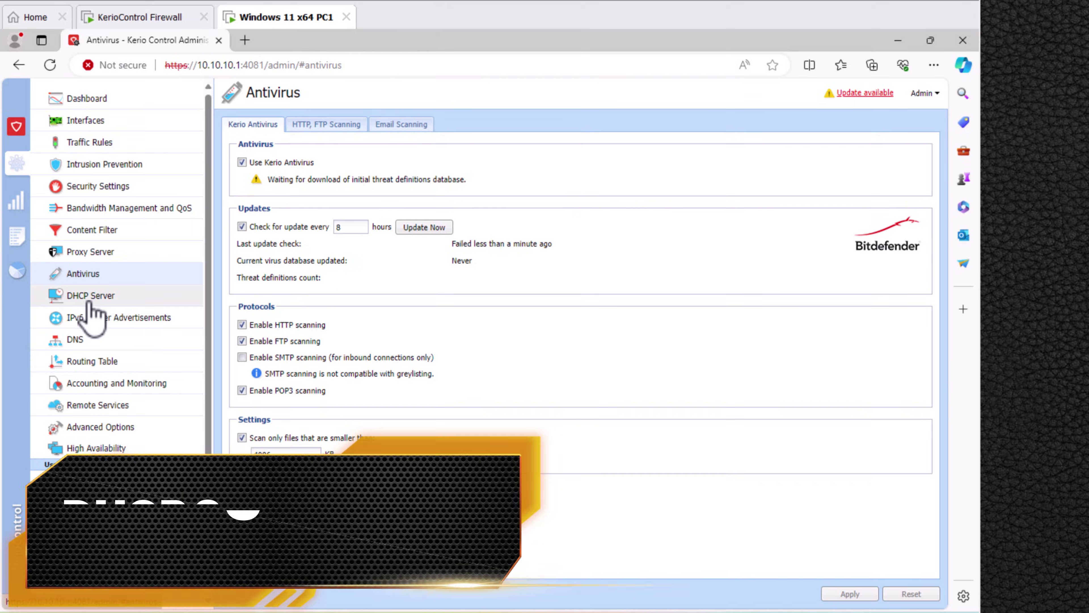
click(81, 296)
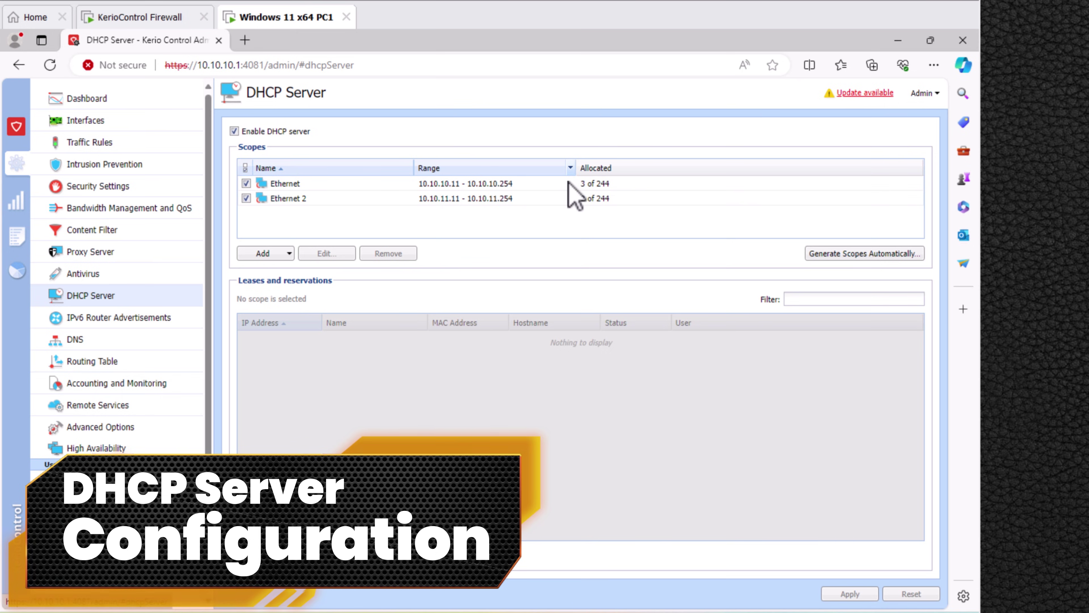
Rename the Ethernet 10.10.10 DHCP scope to LAN, apply, and go to the Users list.
click(469, 183)
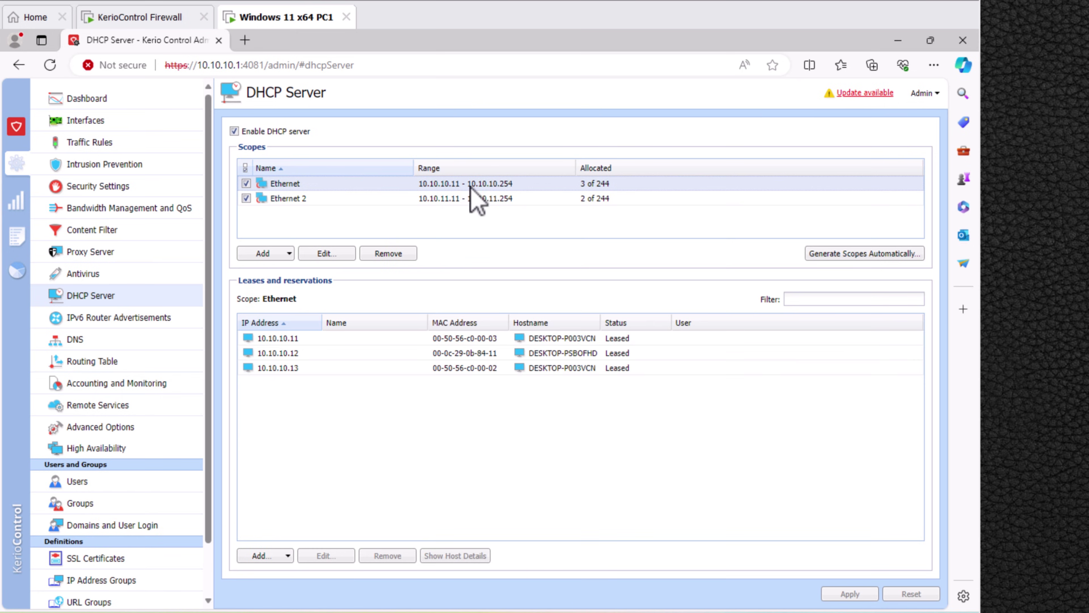
click(376, 198)
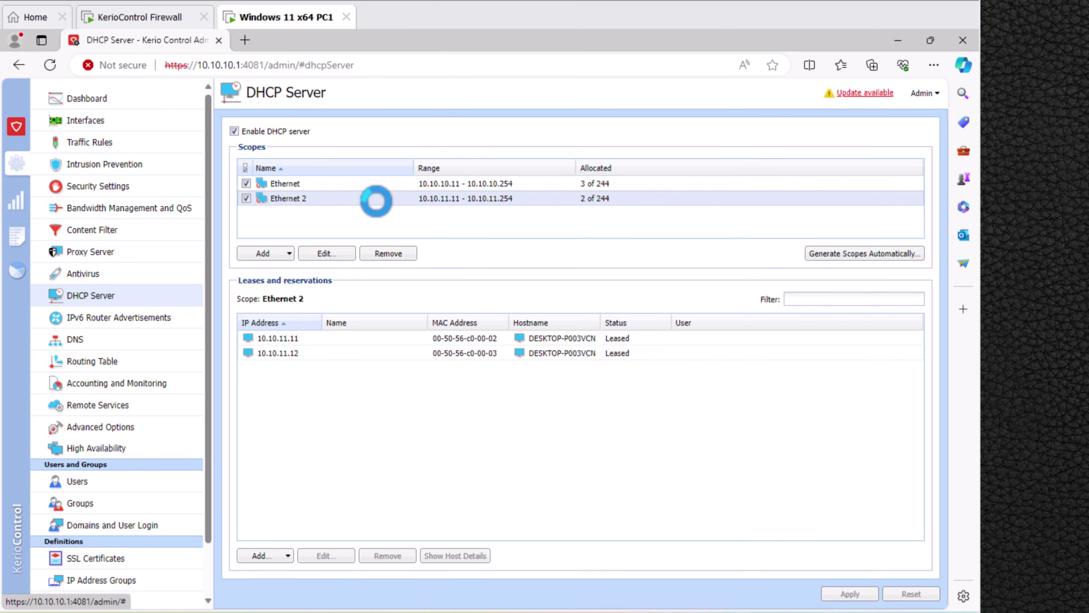
click(382, 186)
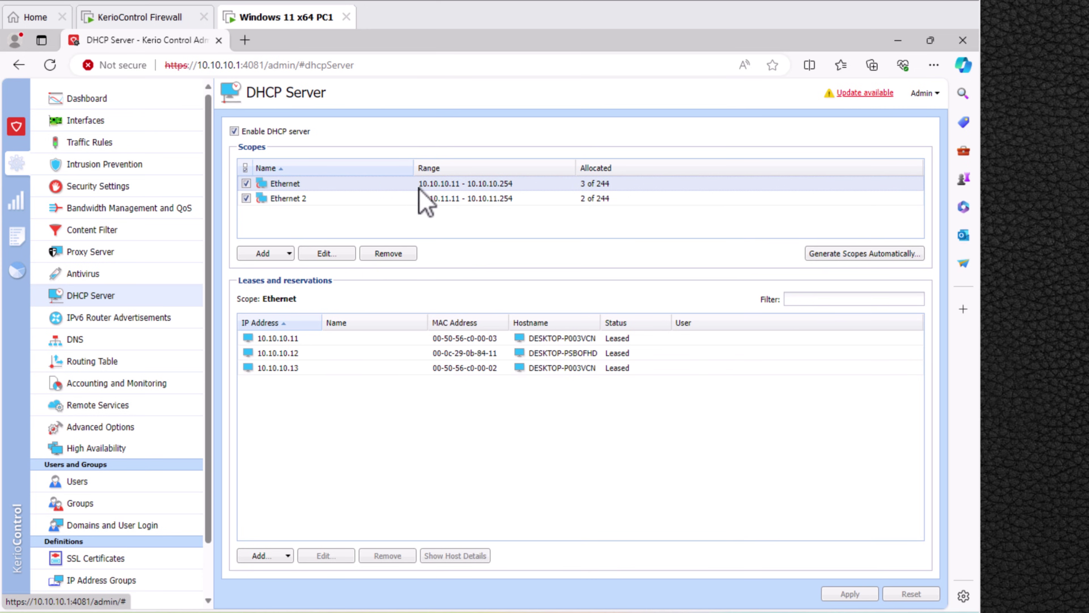
click(327, 253)
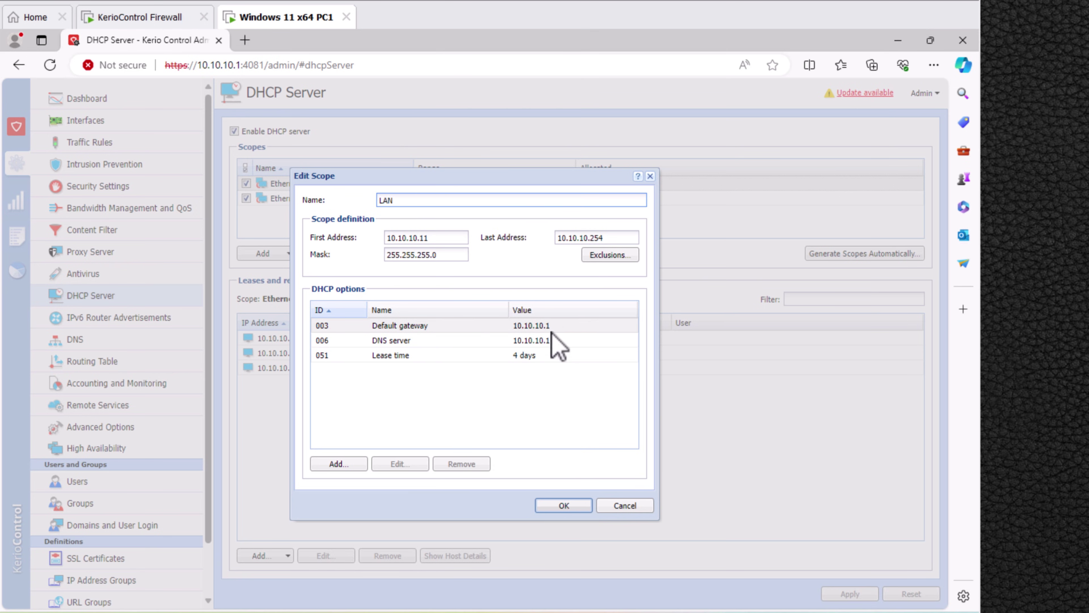
click(563, 505)
click(849, 593)
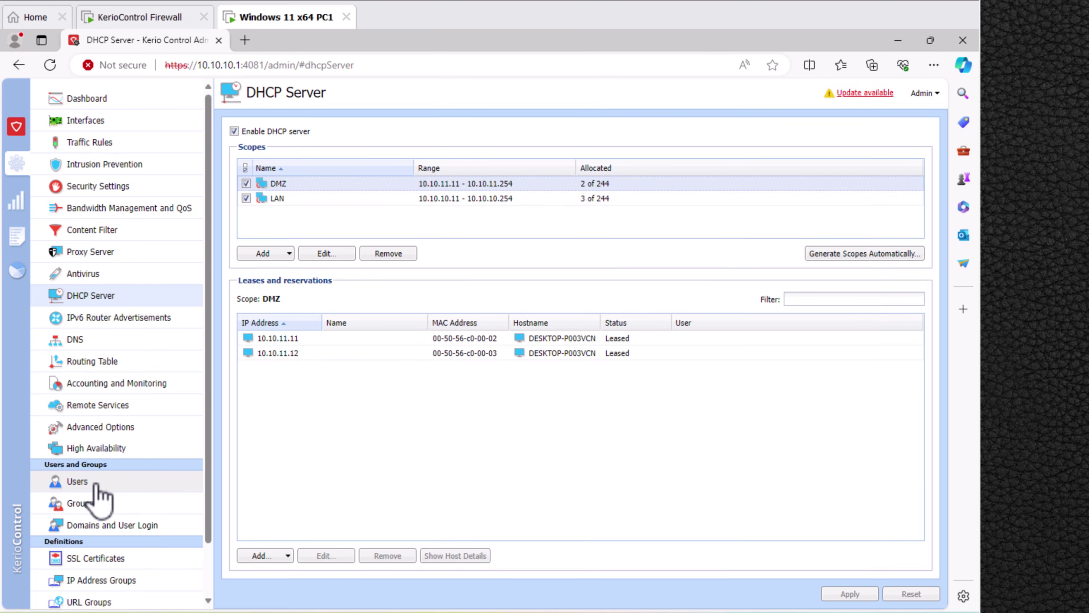
click(77, 481)
Fill in a new local user's username and password in the Add User dialog.
click(253, 593)
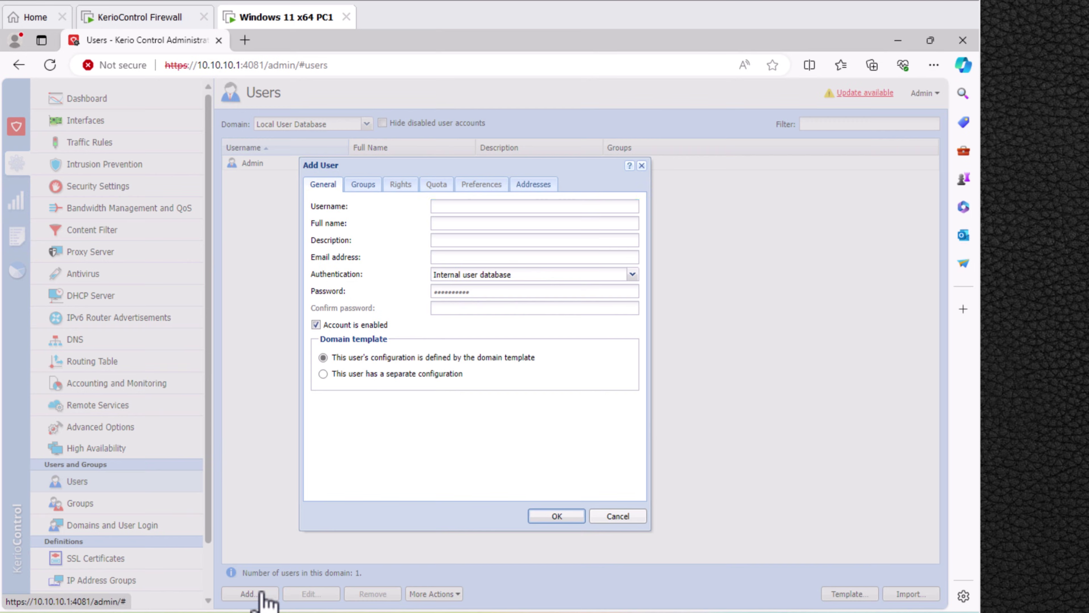
text(Ahma)
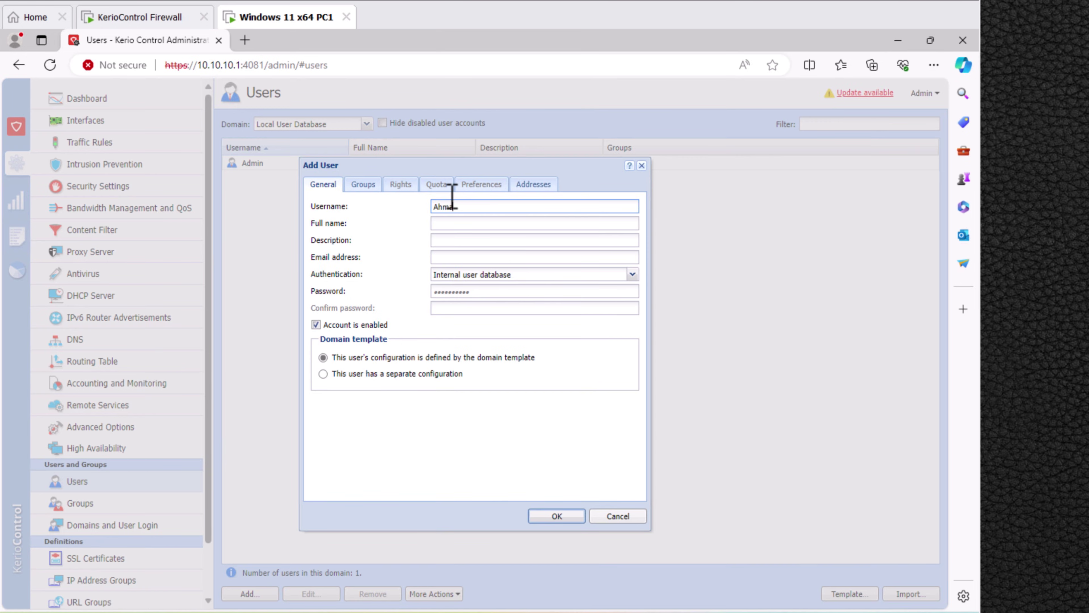
text(d)
key(Tab)
key(Tab)
key(Tab)
key(Tab)
key(Tab)
text(123)
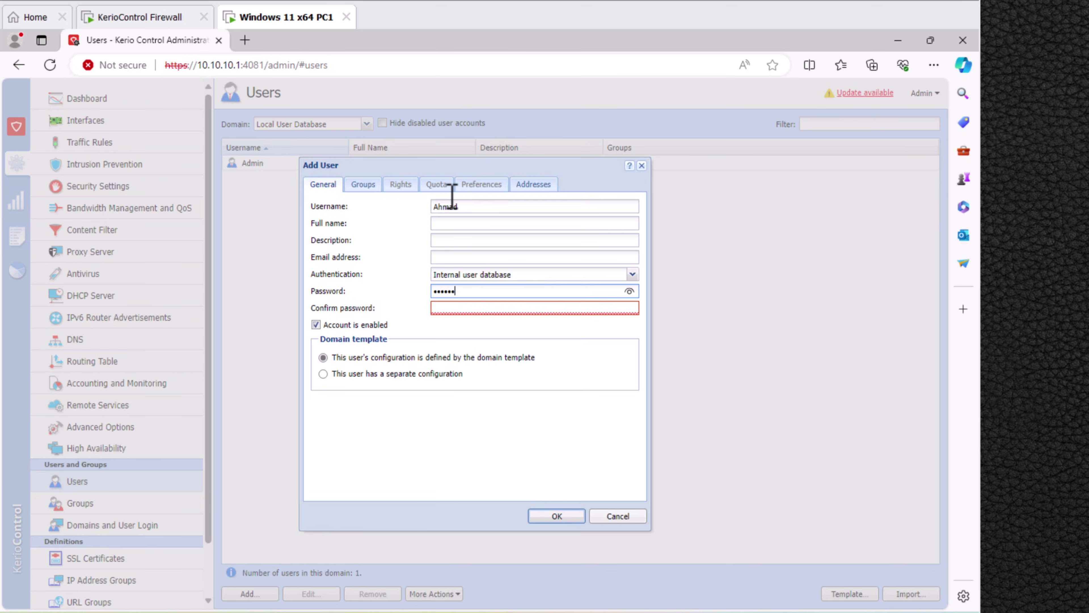
key(Tab)
text(123456)
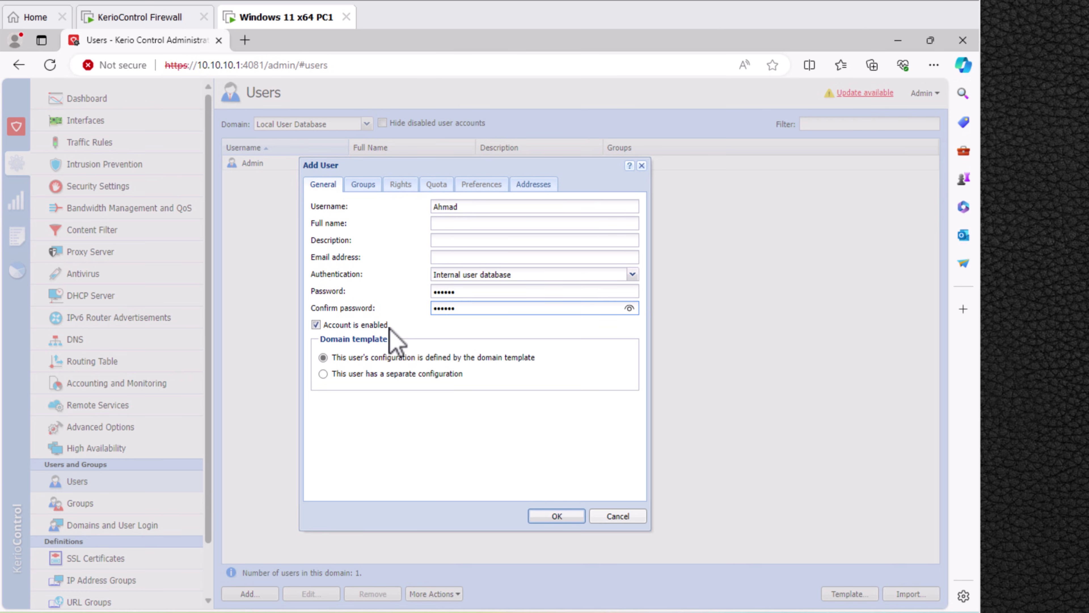
click(449, 223)
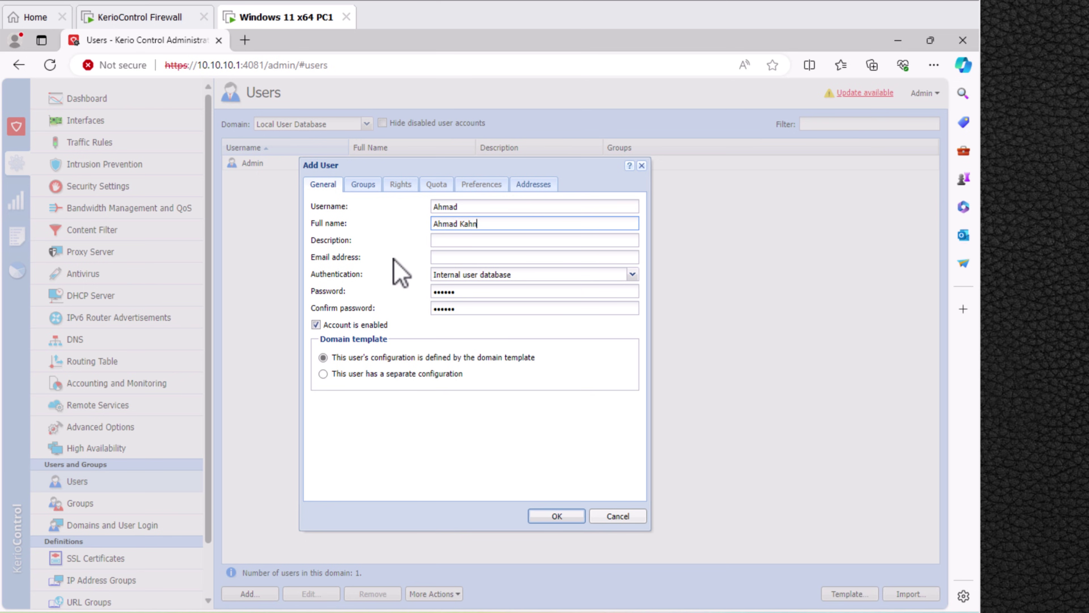
Save the new user, check the empty Groups list, and go to Domains and User Login.
click(562, 516)
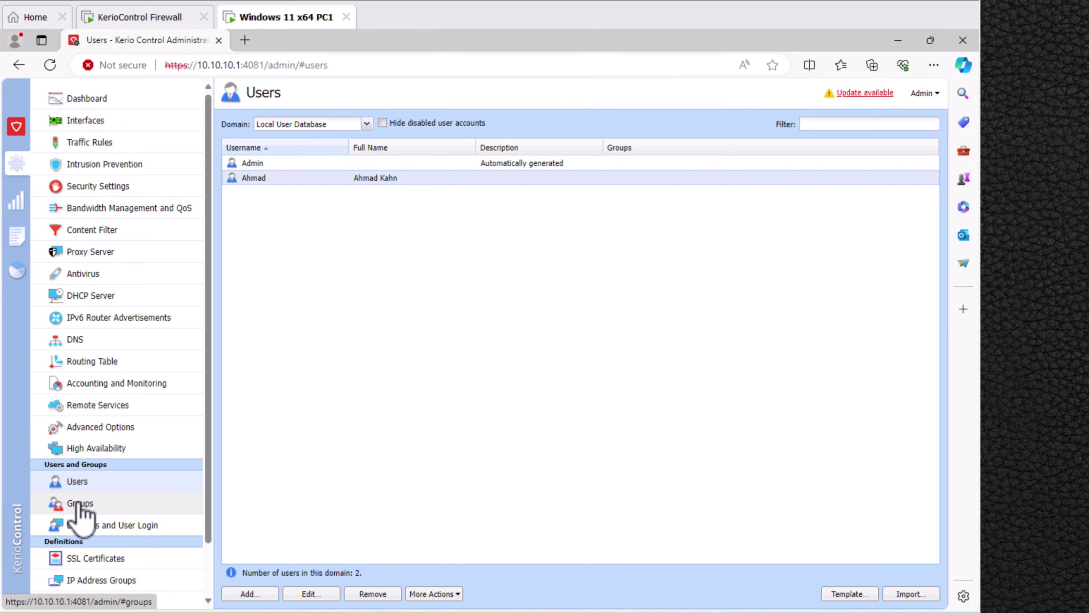
click(80, 504)
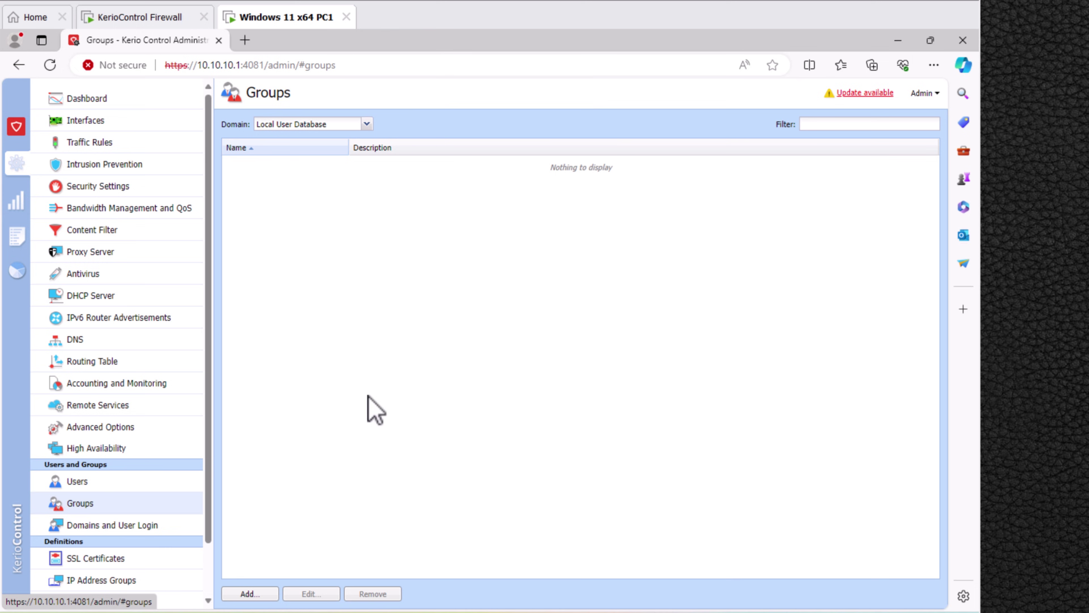
click(92, 527)
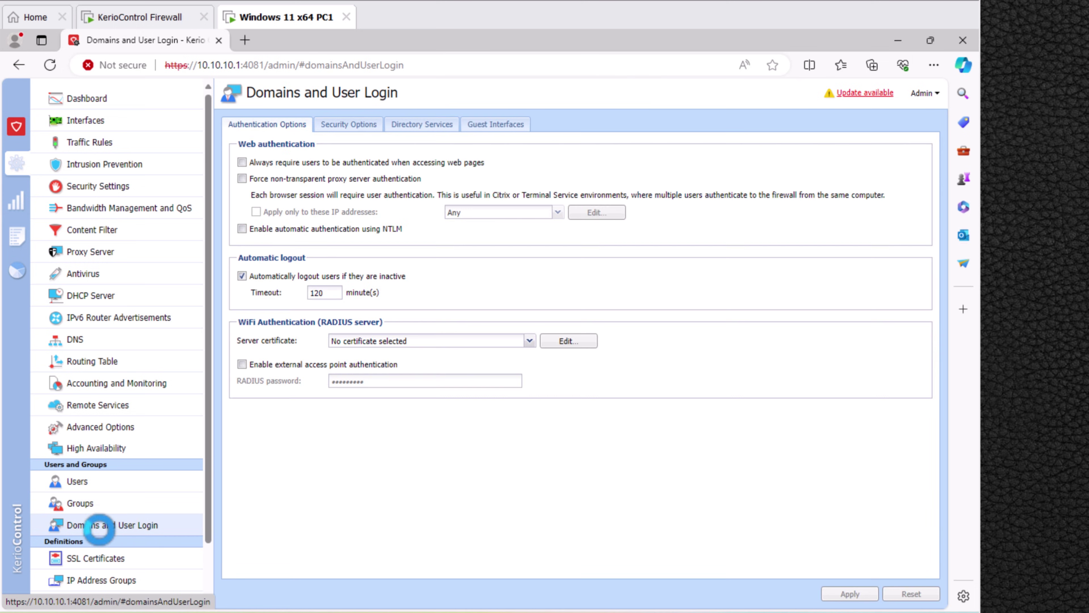
Require authentication for all web access and force non-transparent proxy authentication, then apply.
click(242, 162)
click(243, 179)
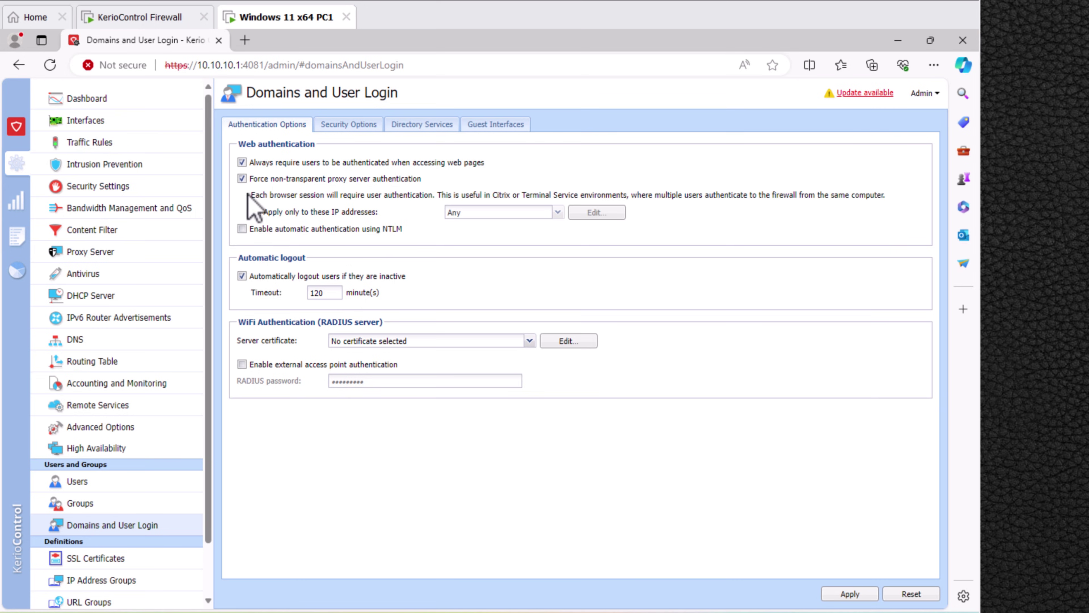
click(842, 596)
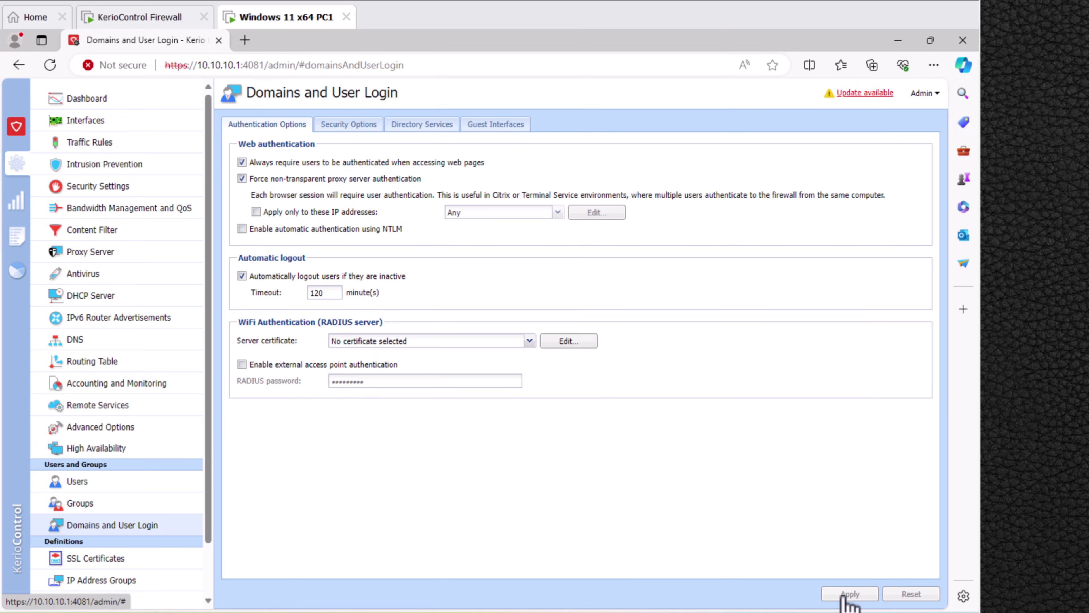
Browse to yahoo in a new tab and sign in on the login page as the new local user.
click(245, 40)
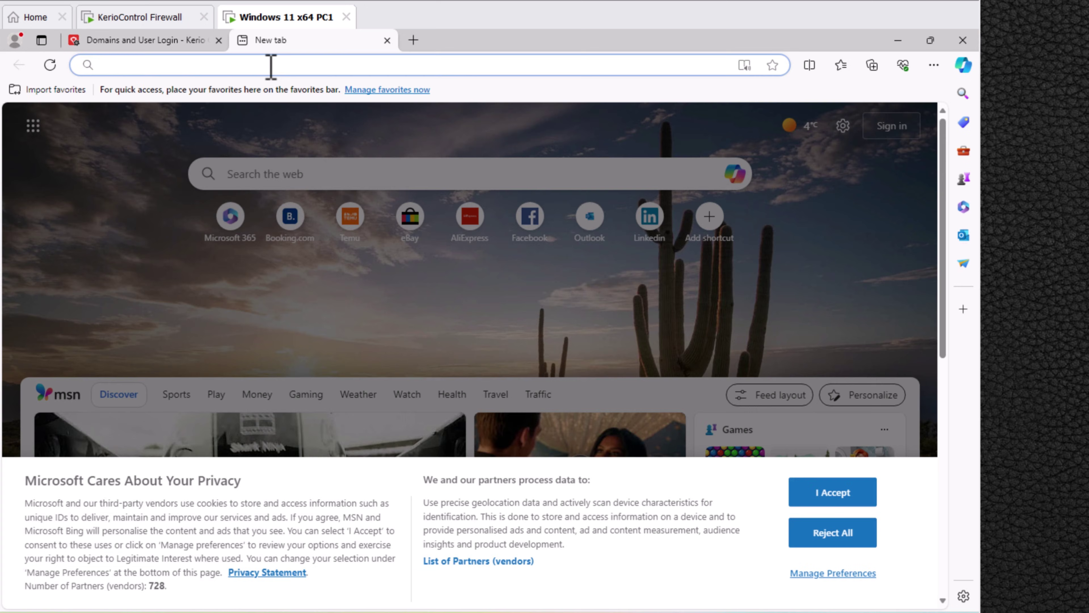
text(yahoo.com)
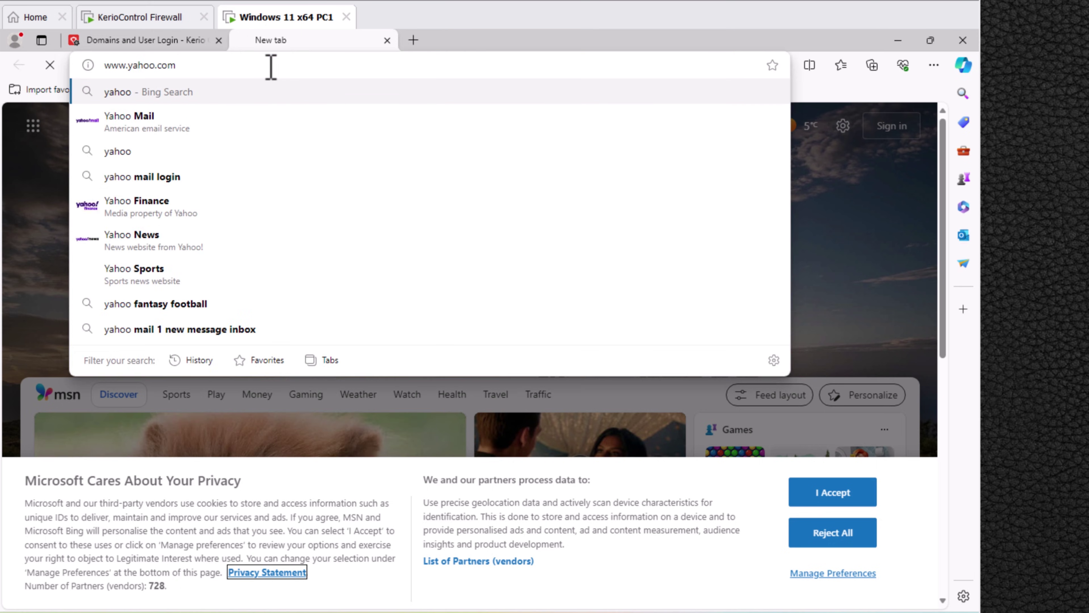
key(Return)
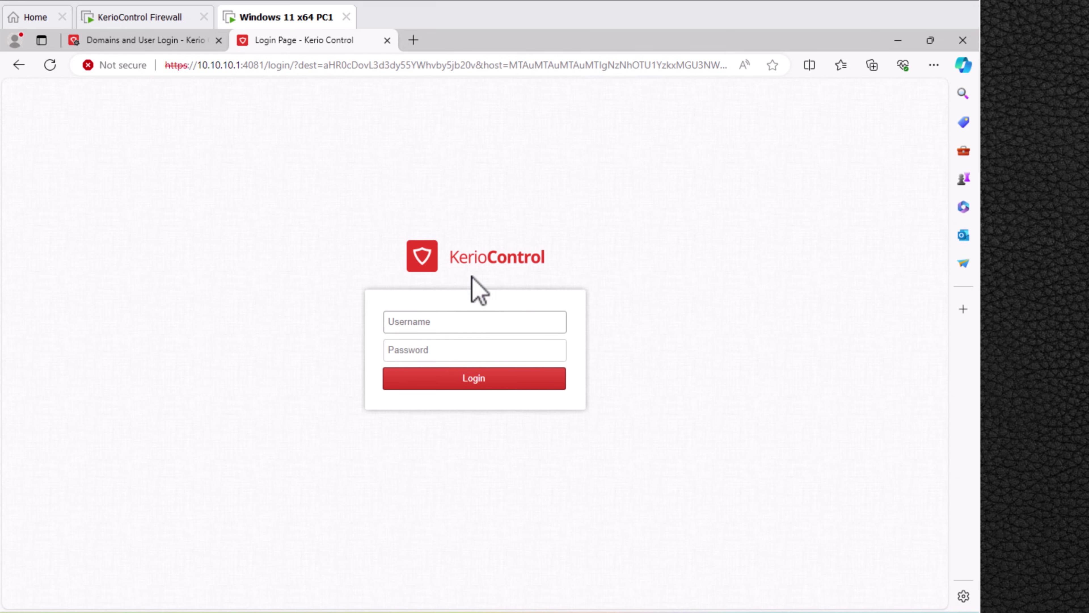
click(461, 325)
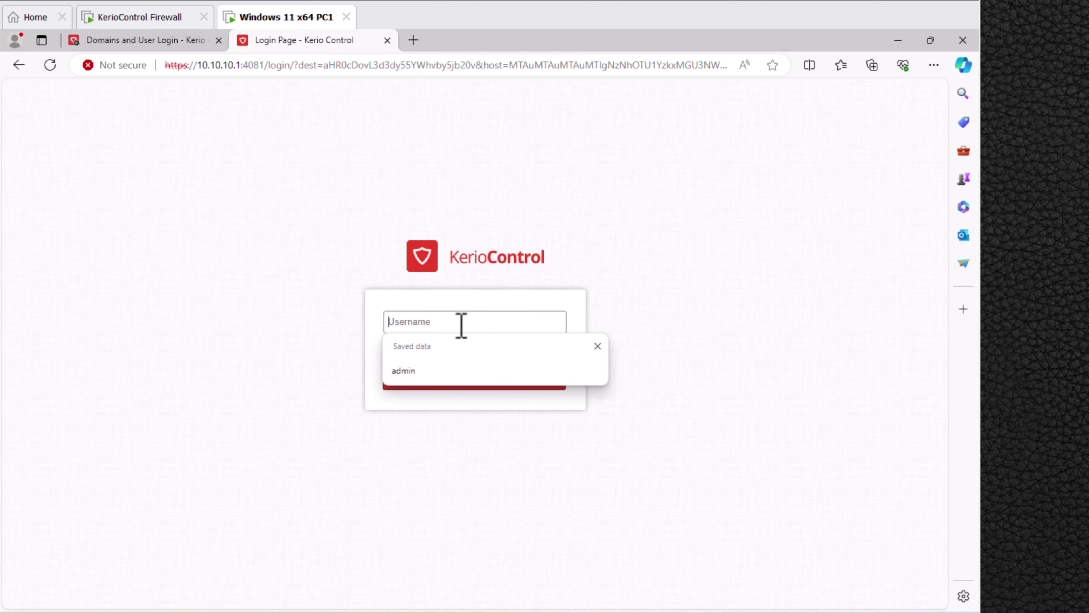
text(ahmad)
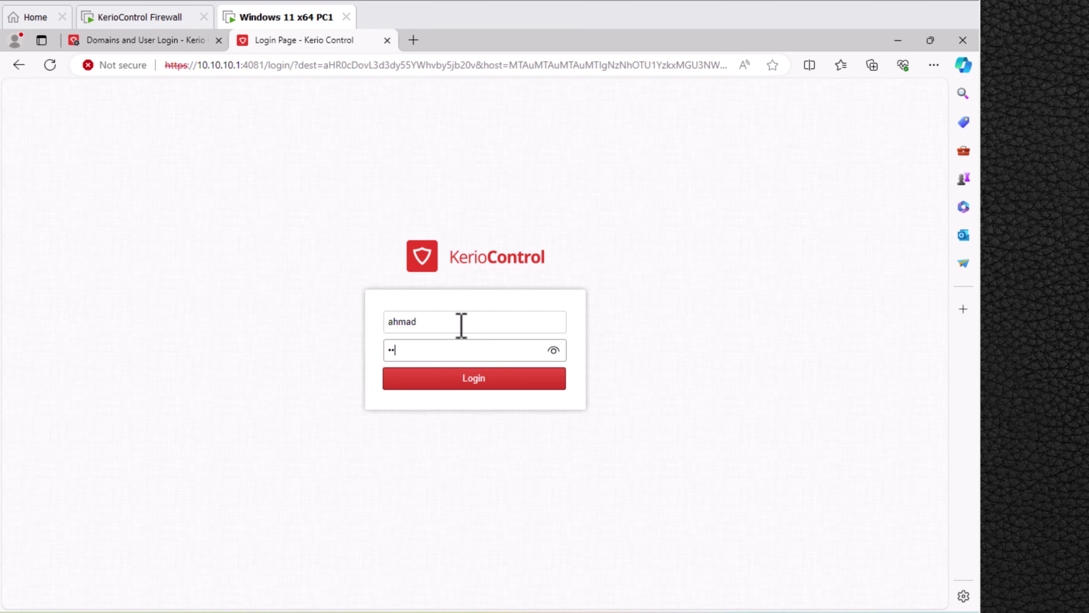
click(471, 378)
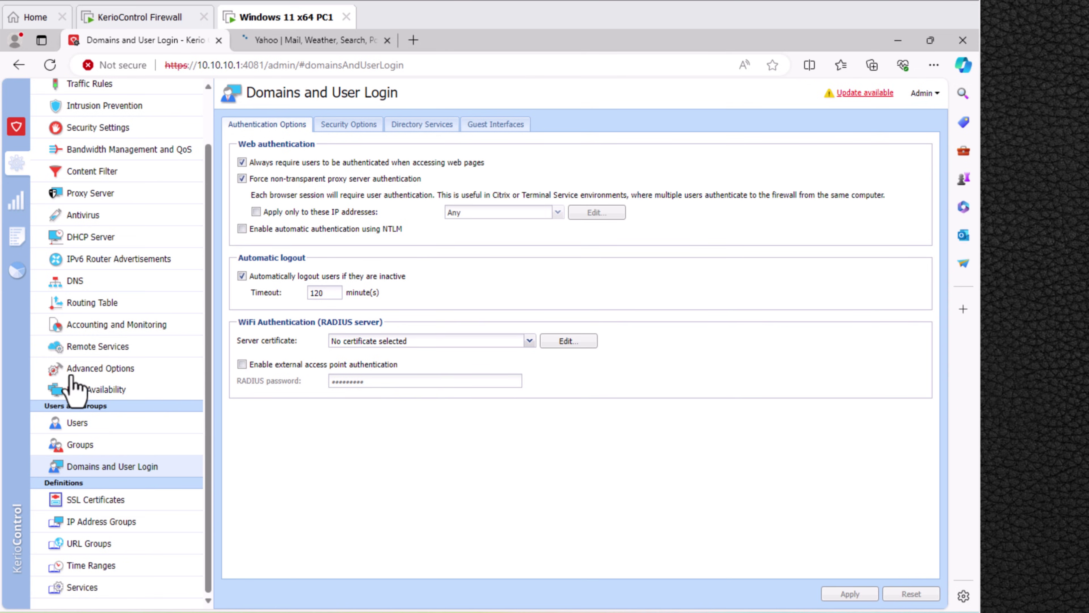
Enable a custom login-page logo using the Untitled-1 image under Web Interface, and apply.
click(120, 372)
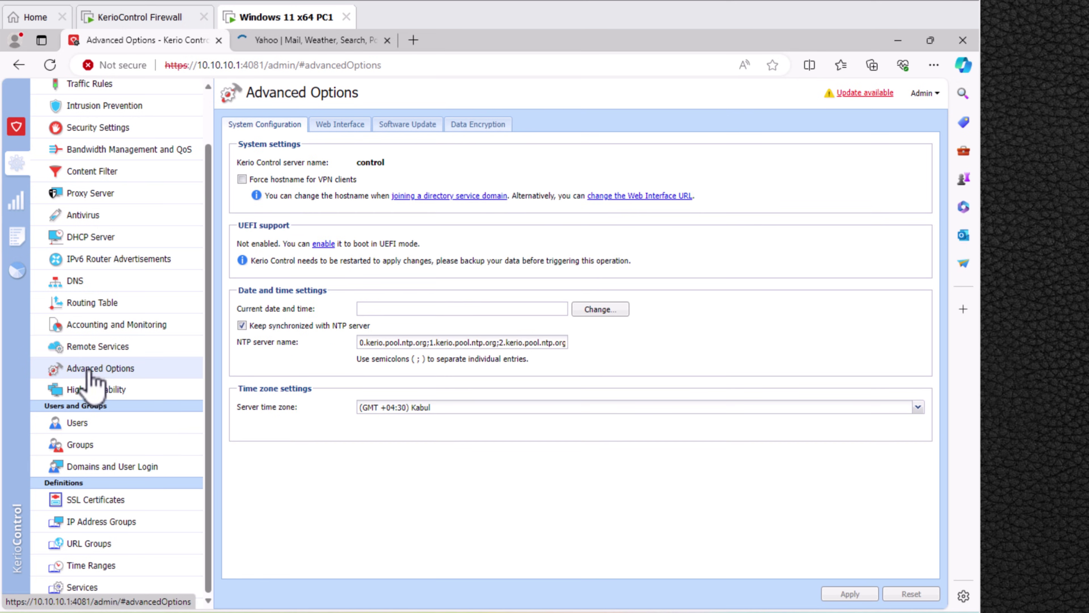
click(337, 128)
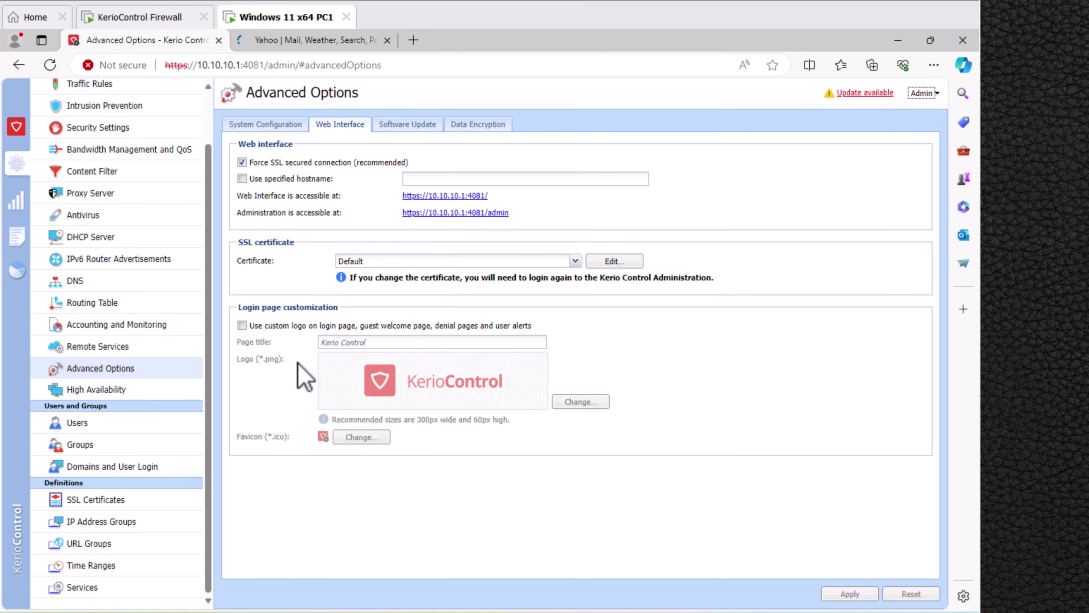
click(242, 325)
click(580, 402)
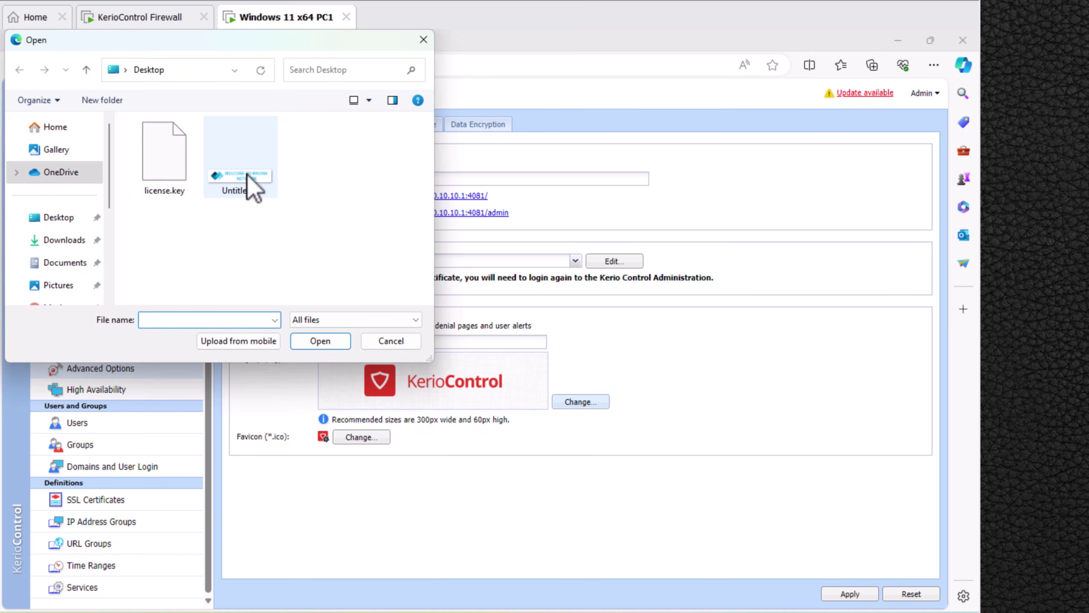
click(251, 185)
click(302, 345)
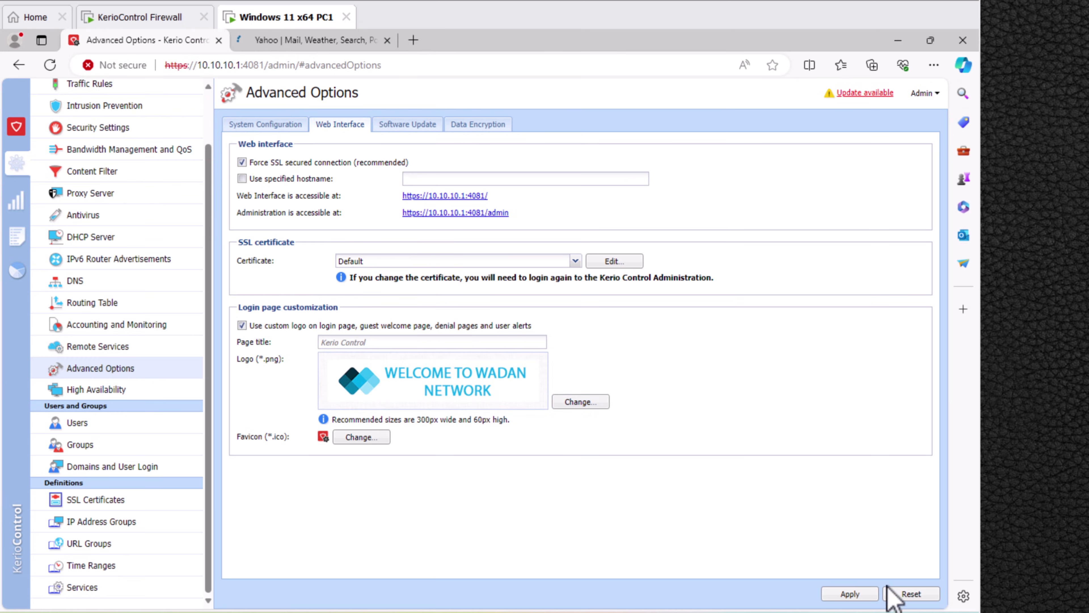
click(865, 597)
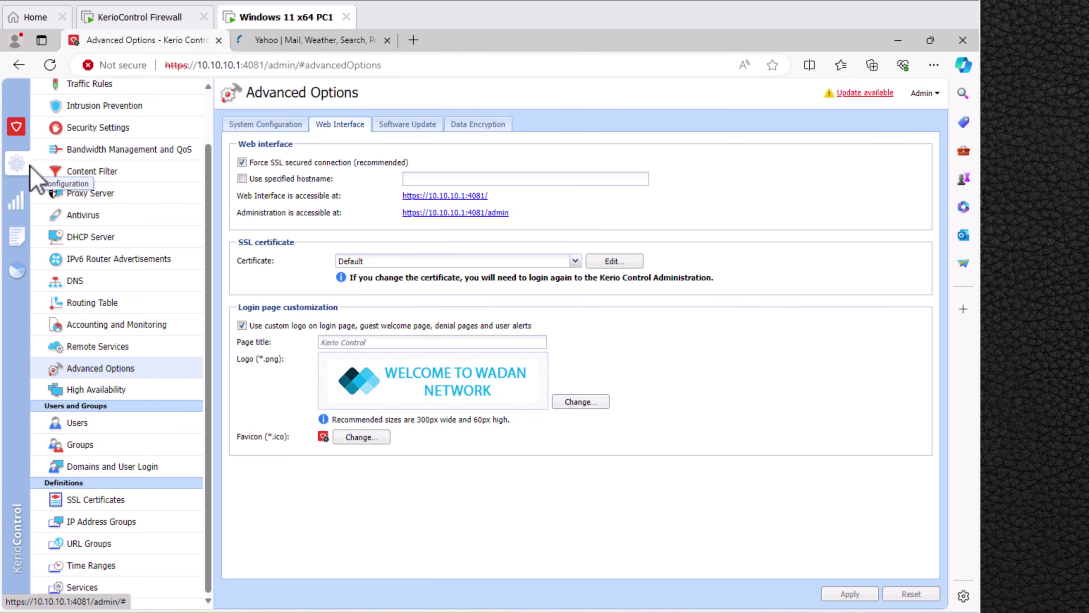
Log the user out of KerioControl from the Dashboard's active hosts list.
click(16, 128)
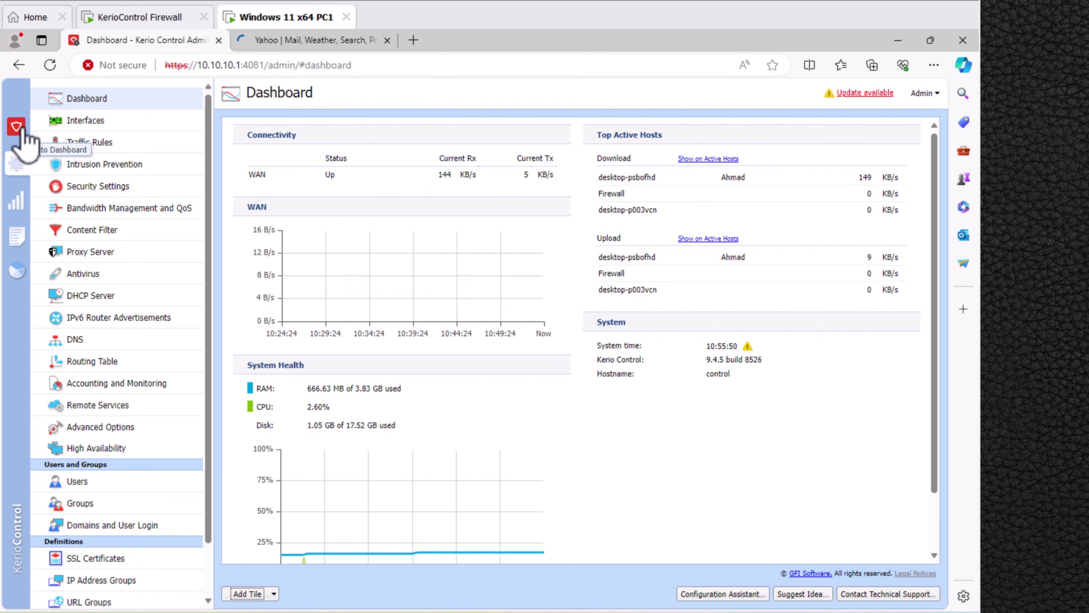
click(731, 159)
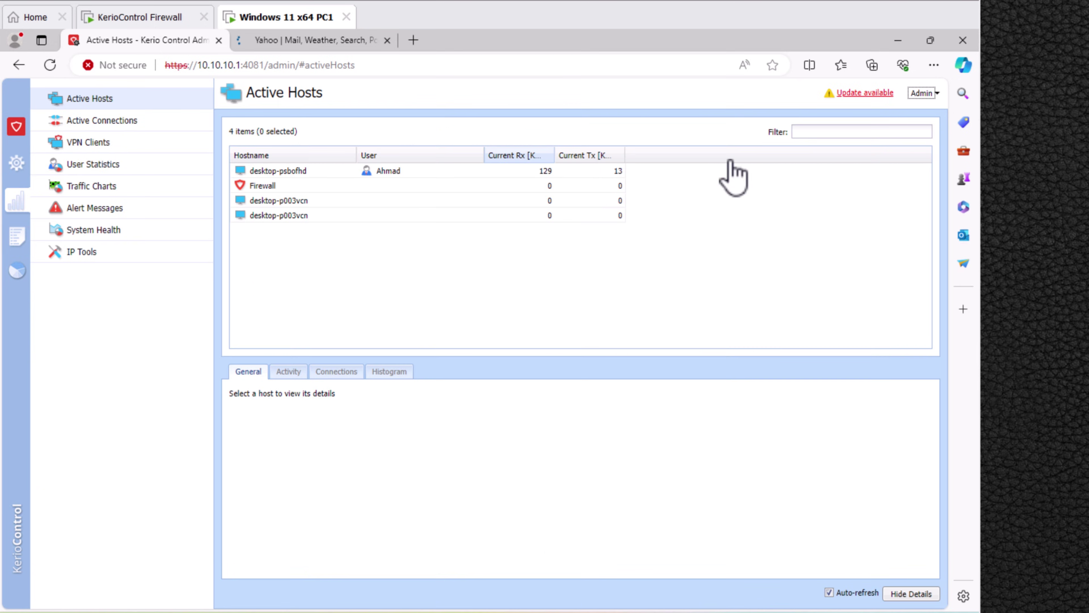
right_click(402, 172)
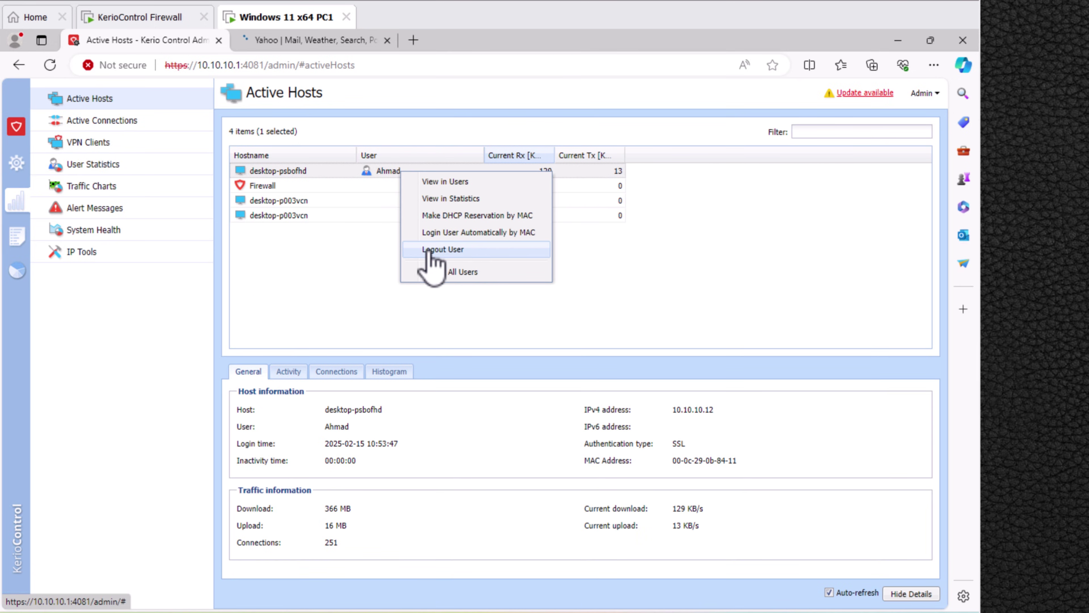
click(468, 251)
Browse cnn.com in a new tab and enter the saved username on the WADAN login page.
click(413, 40)
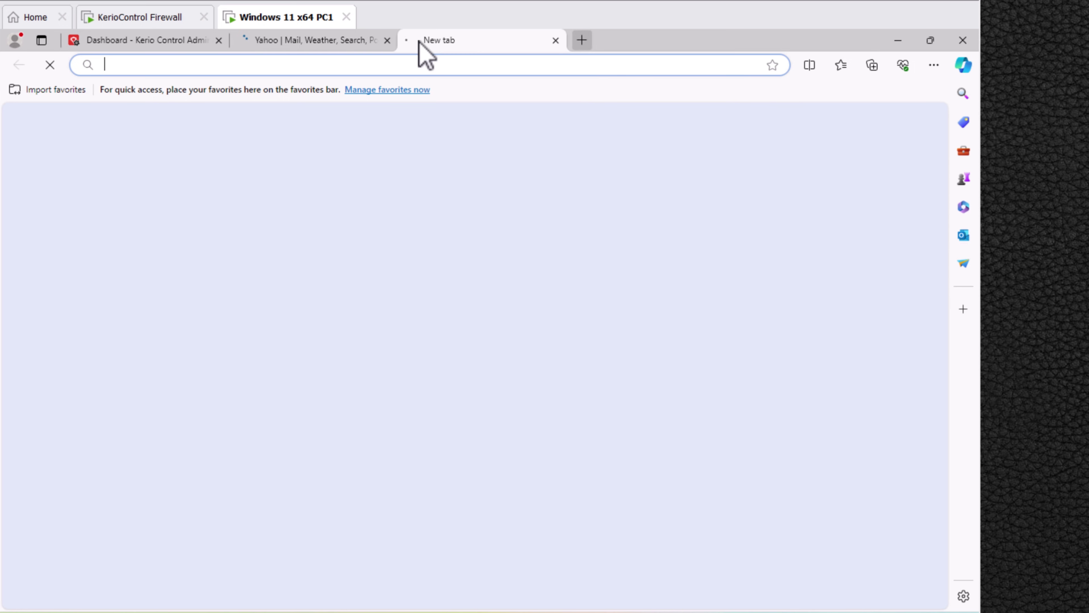
text(cnn)
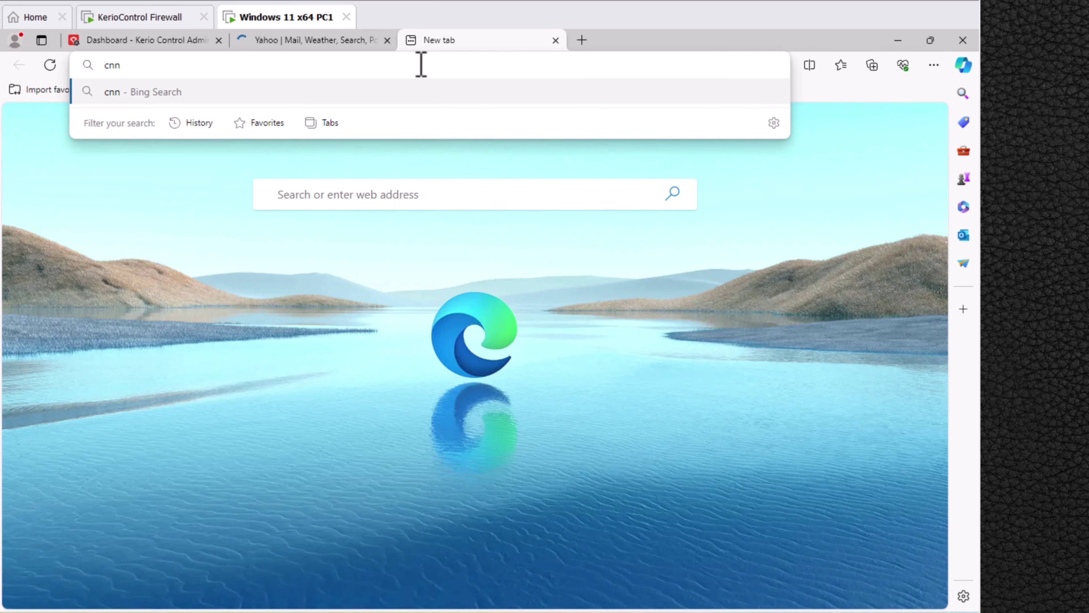
key(ctrl+Return)
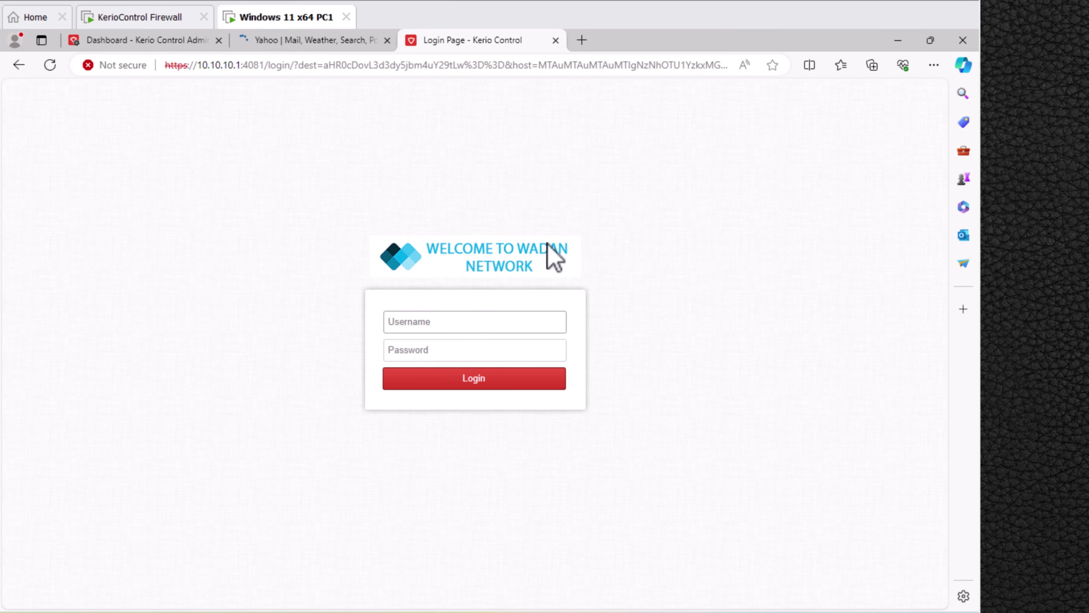
click(457, 321)
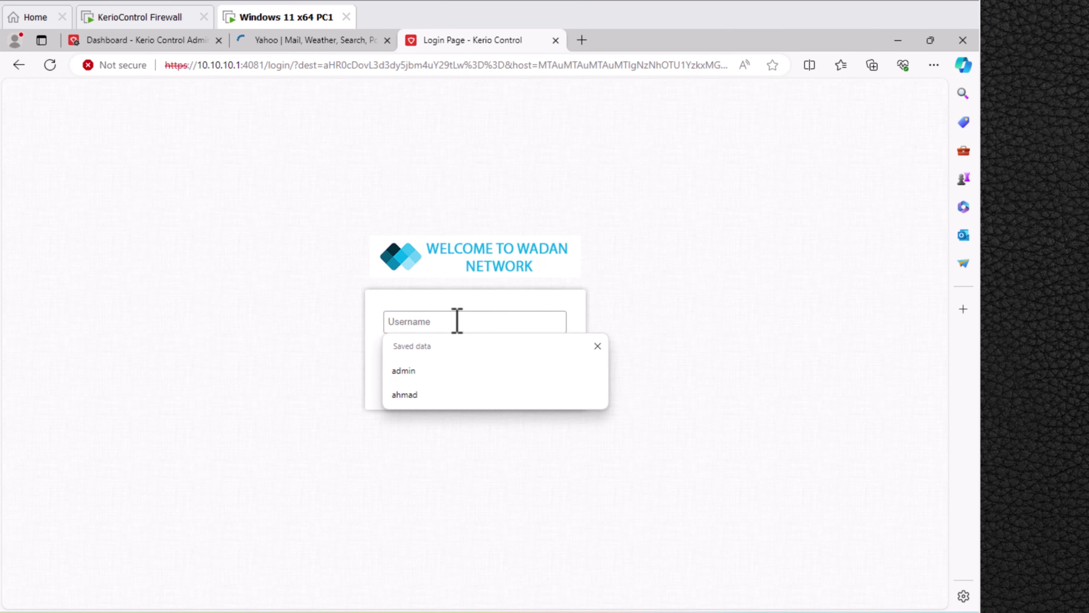
click(445, 394)
click(422, 349)
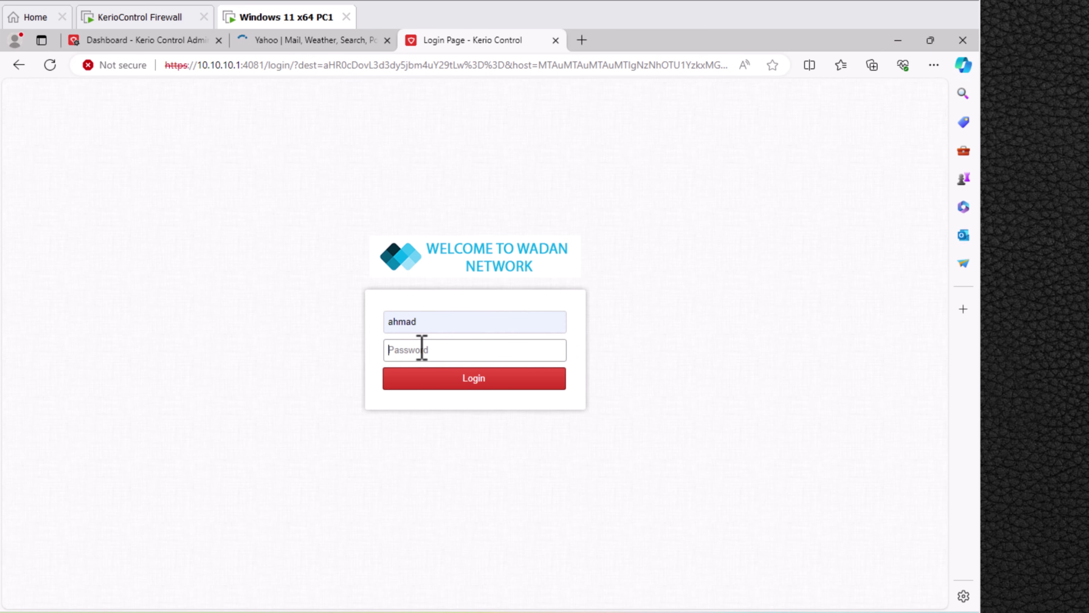